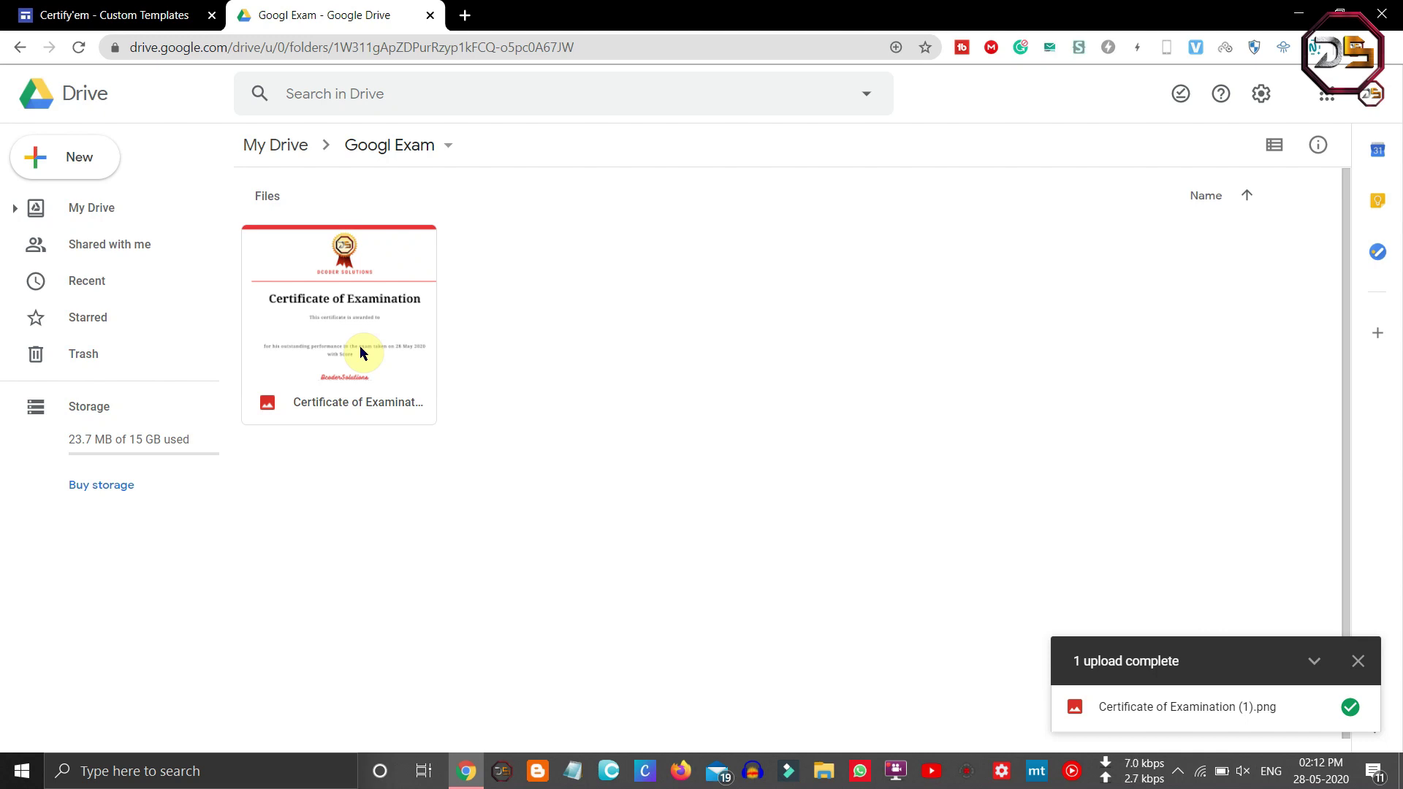
- Preview the uploaded certificate image, close it, and create a blank Google Form in the Googl Exam folder
double_click(359, 348)
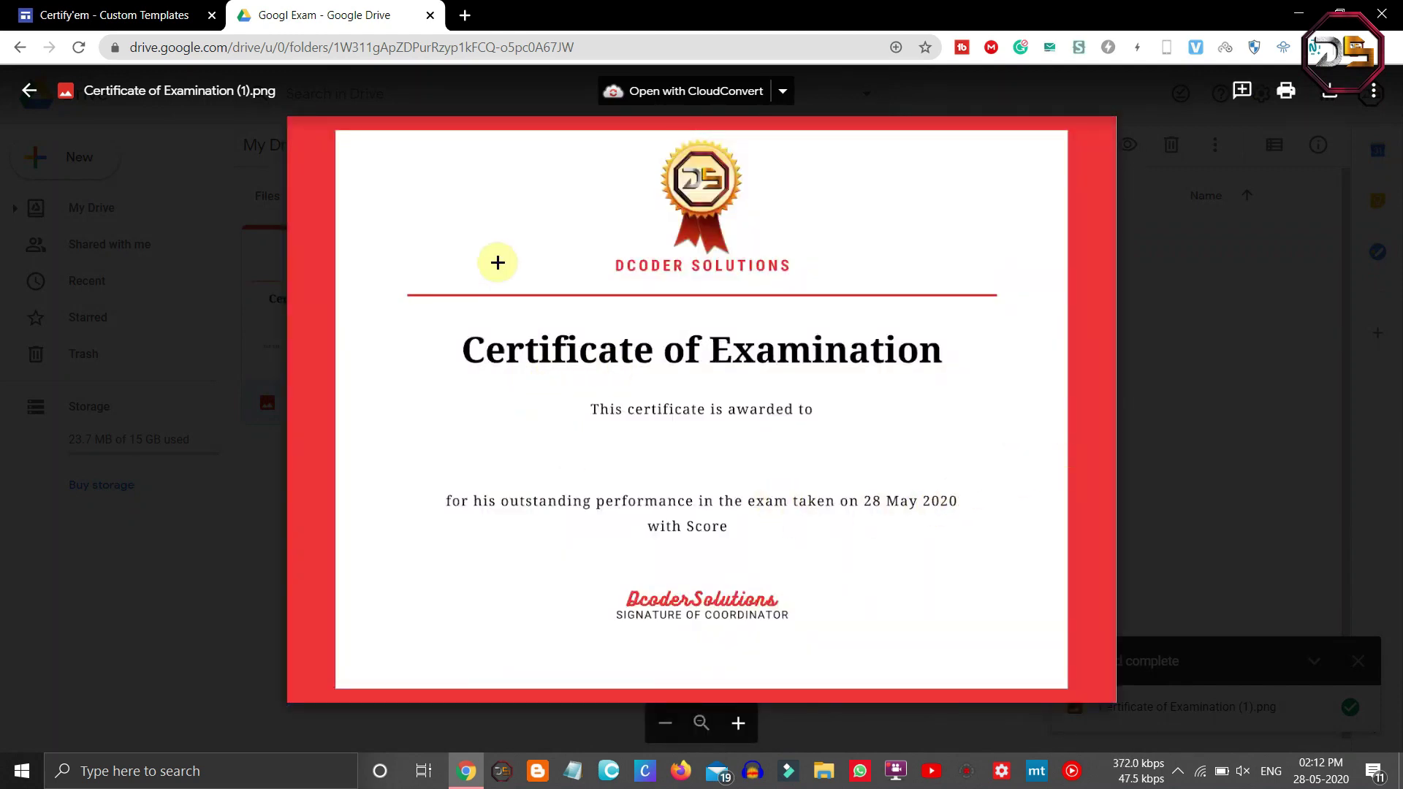
click(1209, 380)
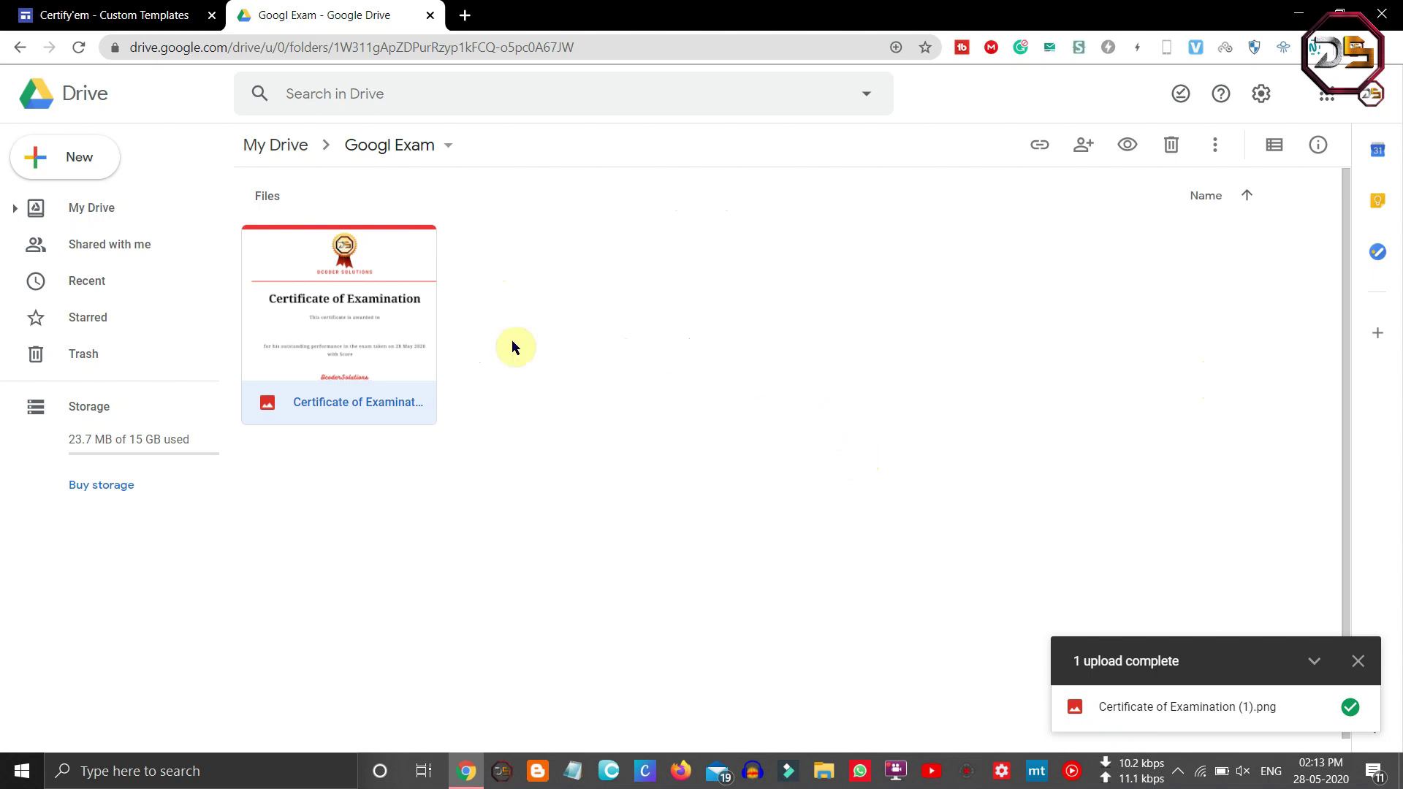
click(89, 183)
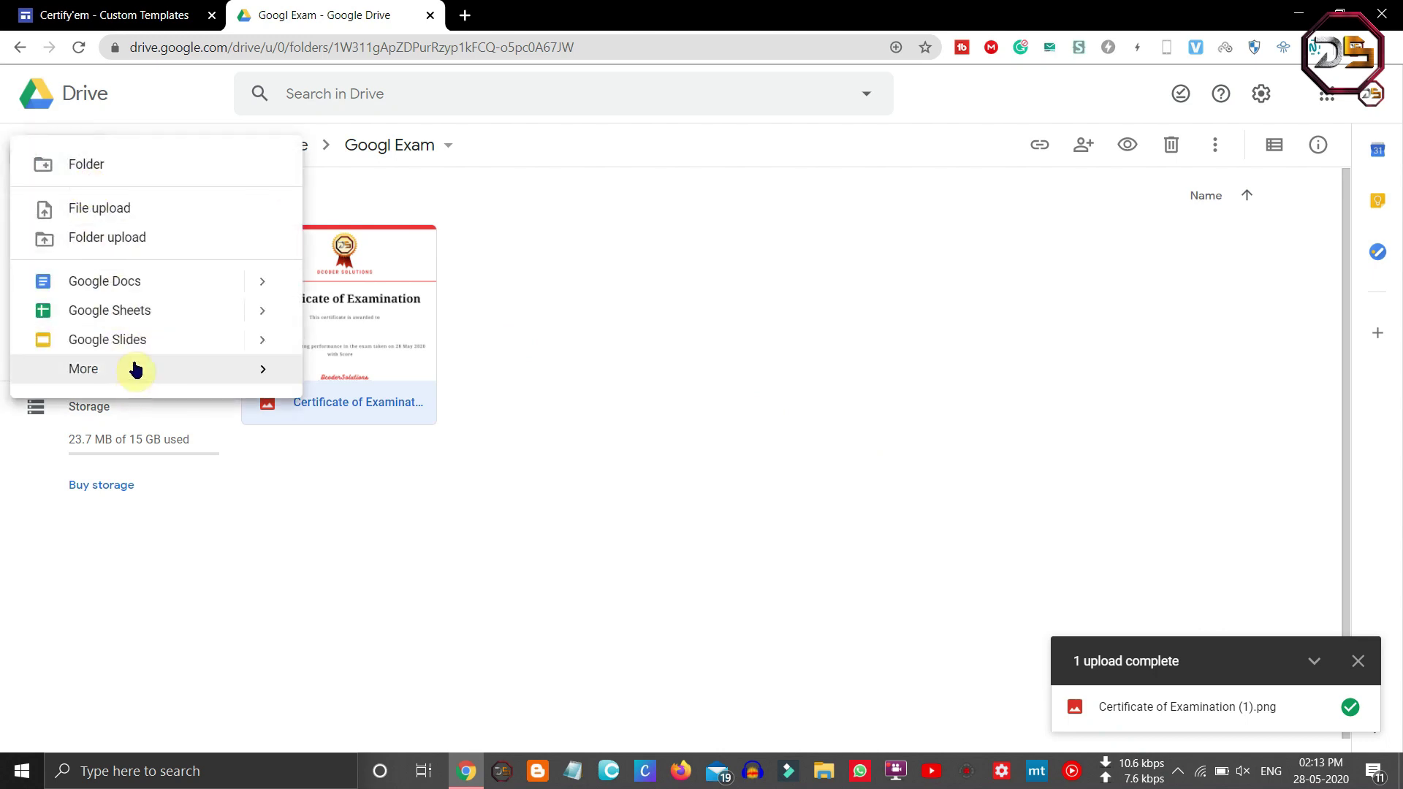
mouse_move(138, 373)
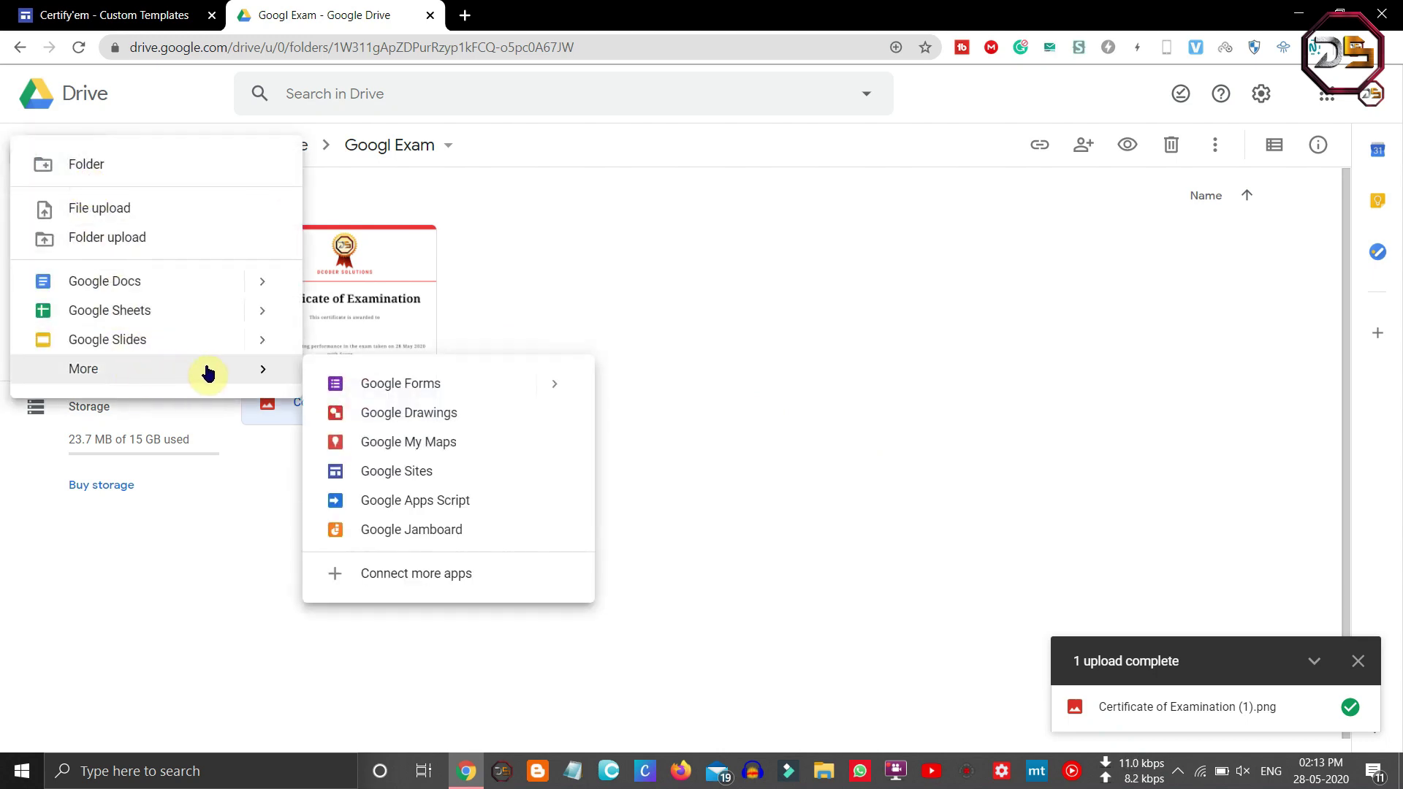
click(337, 382)
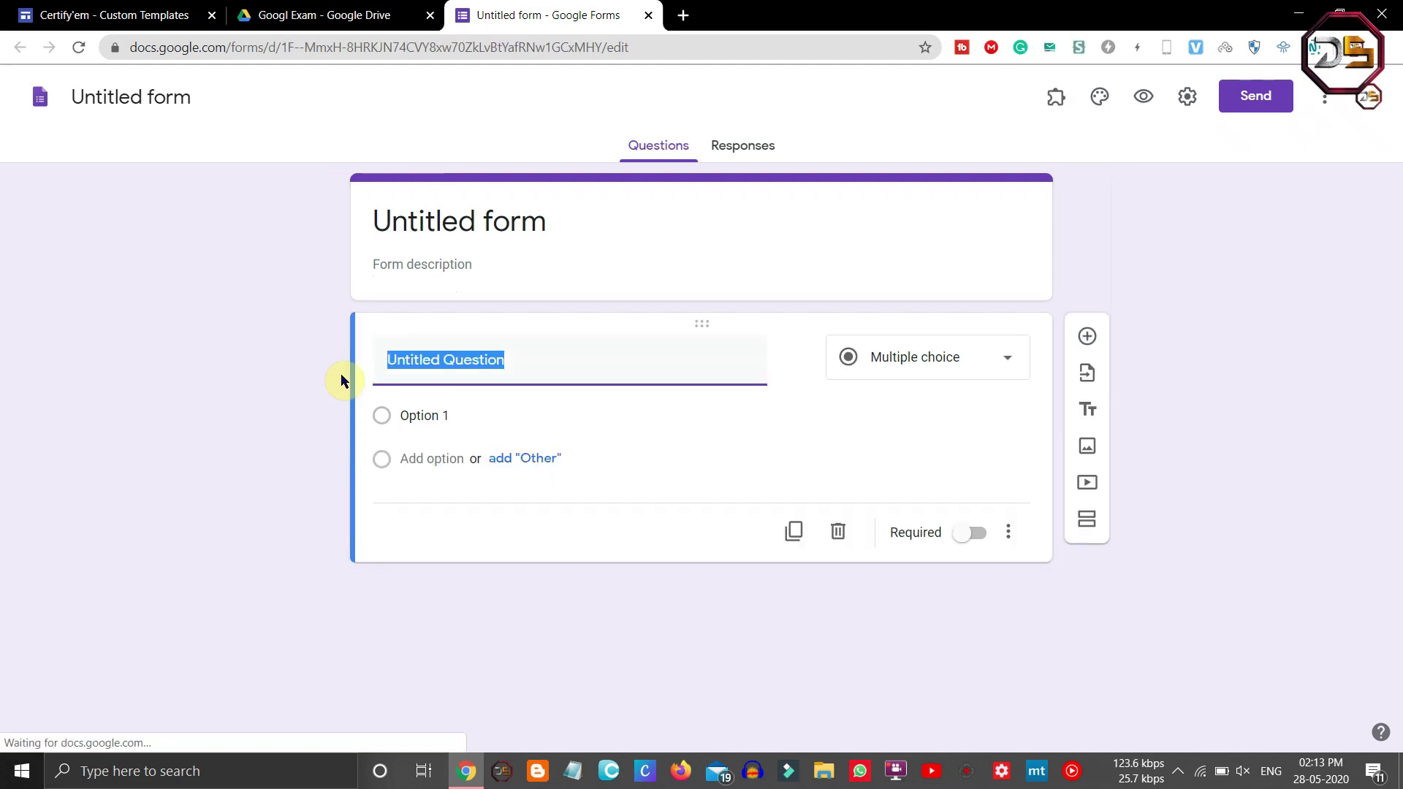
- Title the first question "Email Id" and accept the suggestion to enable email collection for the form
click(398, 394)
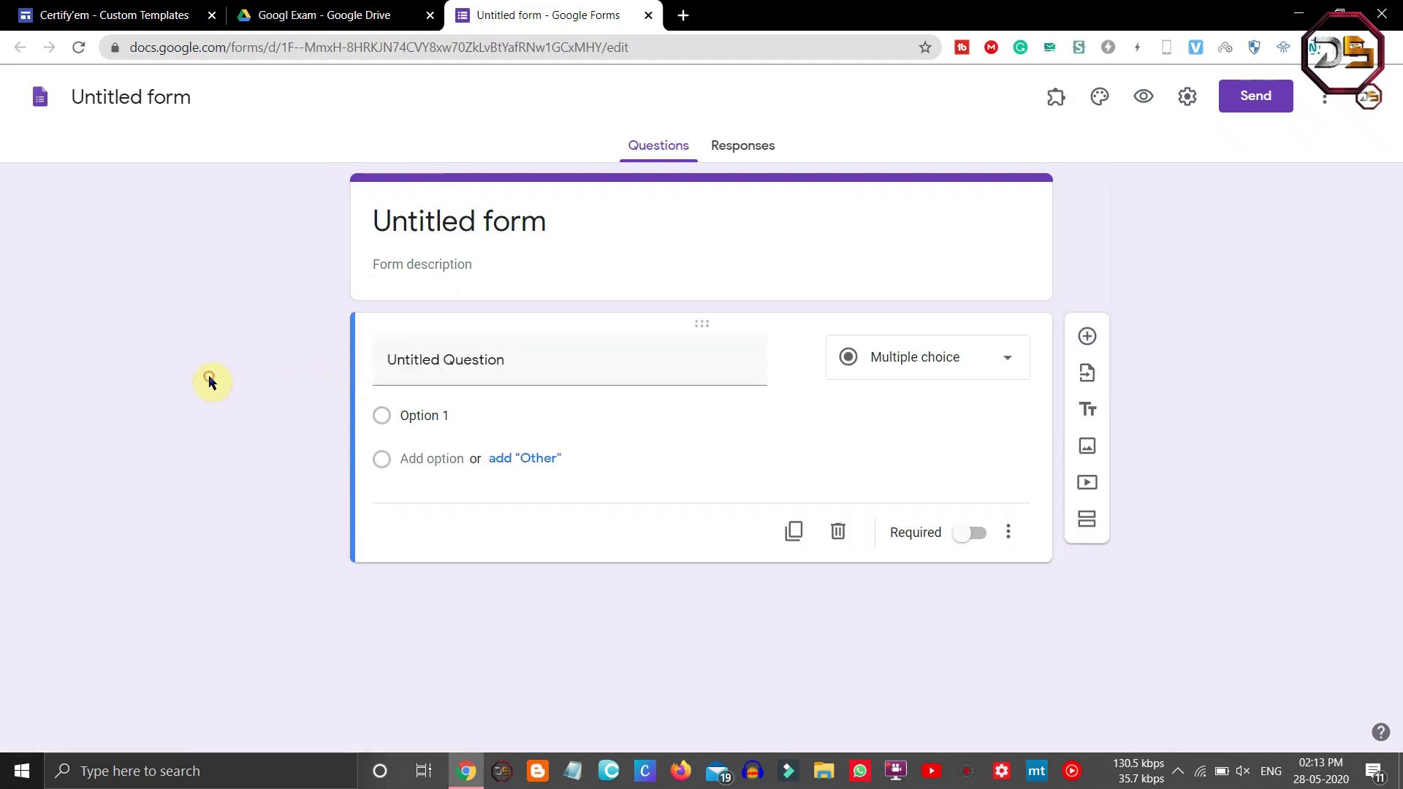
click(404, 375)
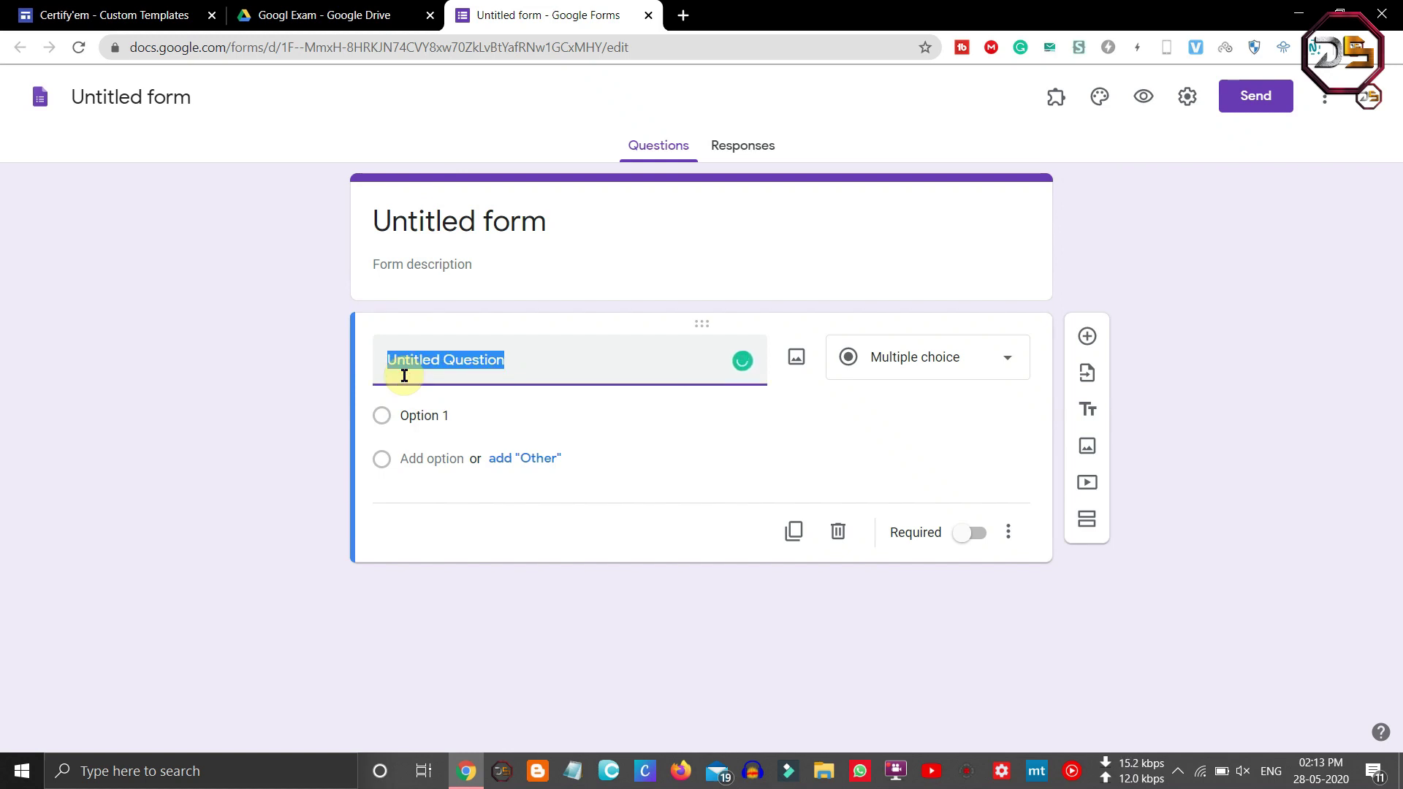
text(Email Id)
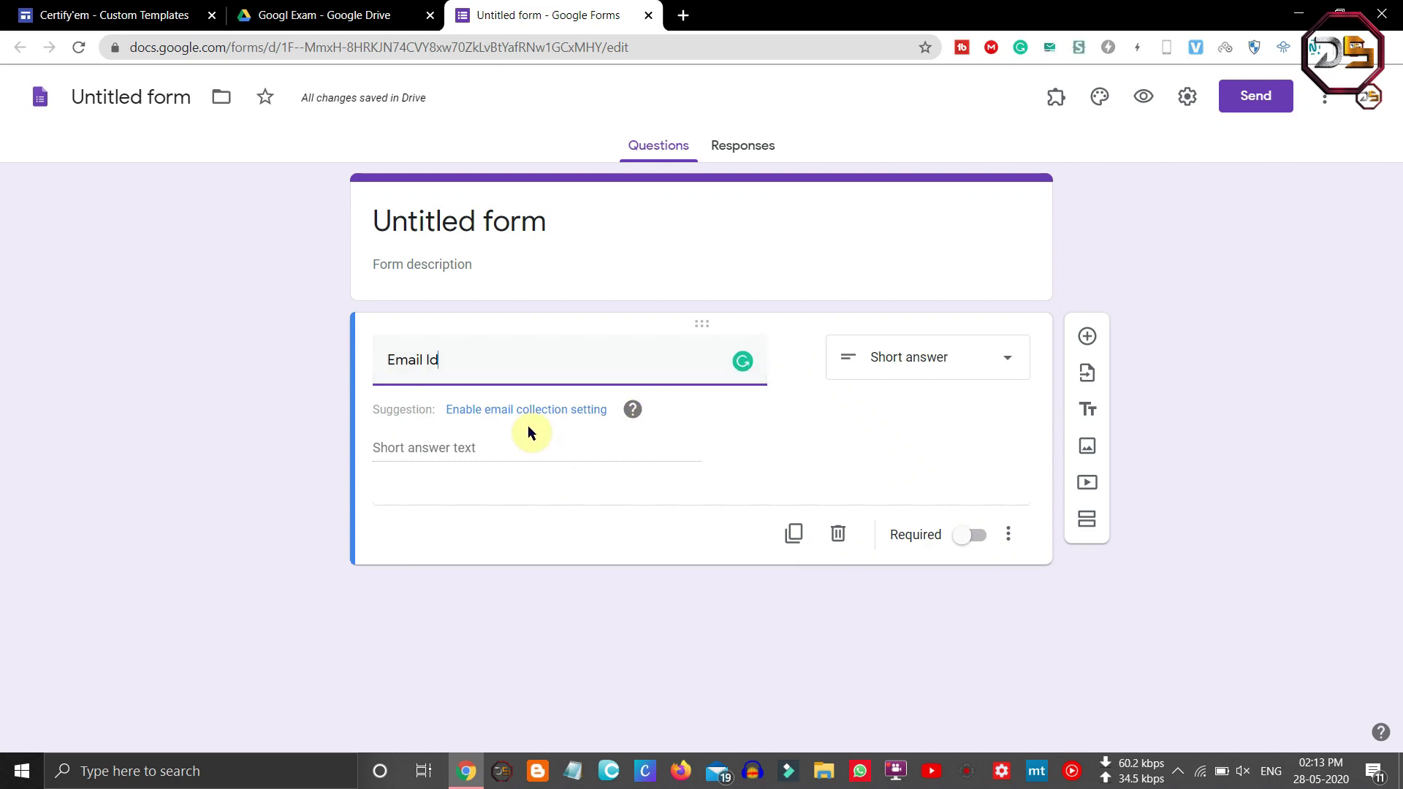
click(491, 418)
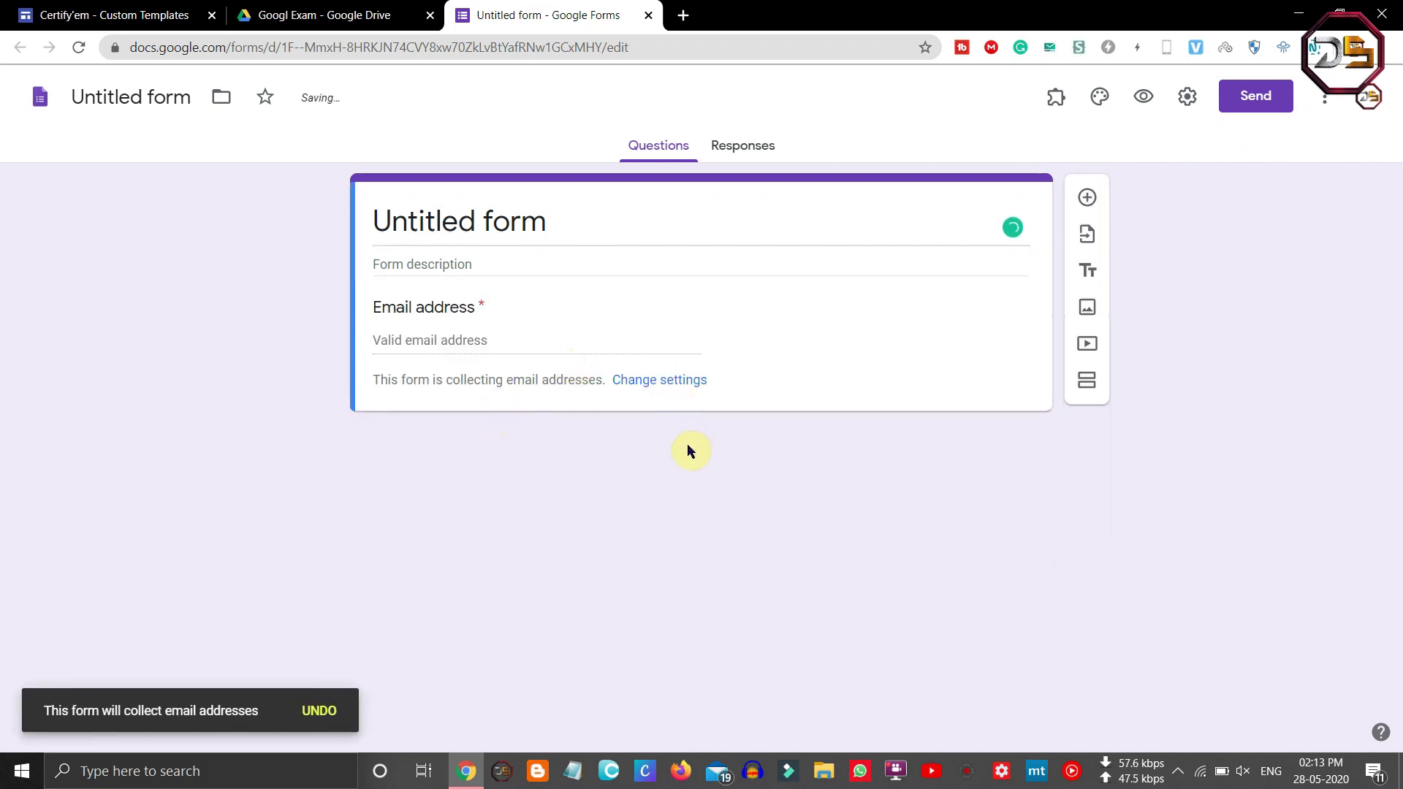
- Add a required short-answer question titled "Name" and insert a new section after it
click(1084, 203)
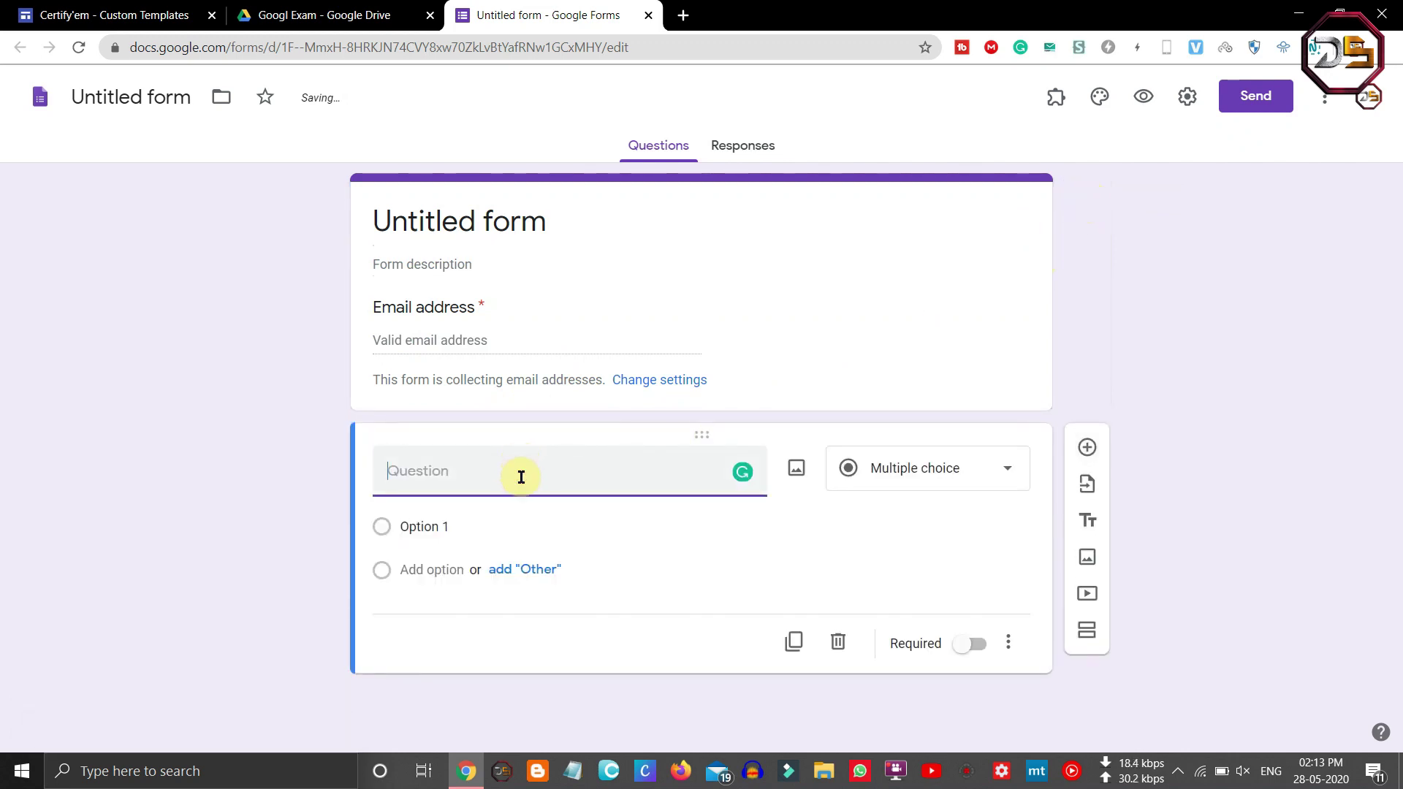
text(Name)
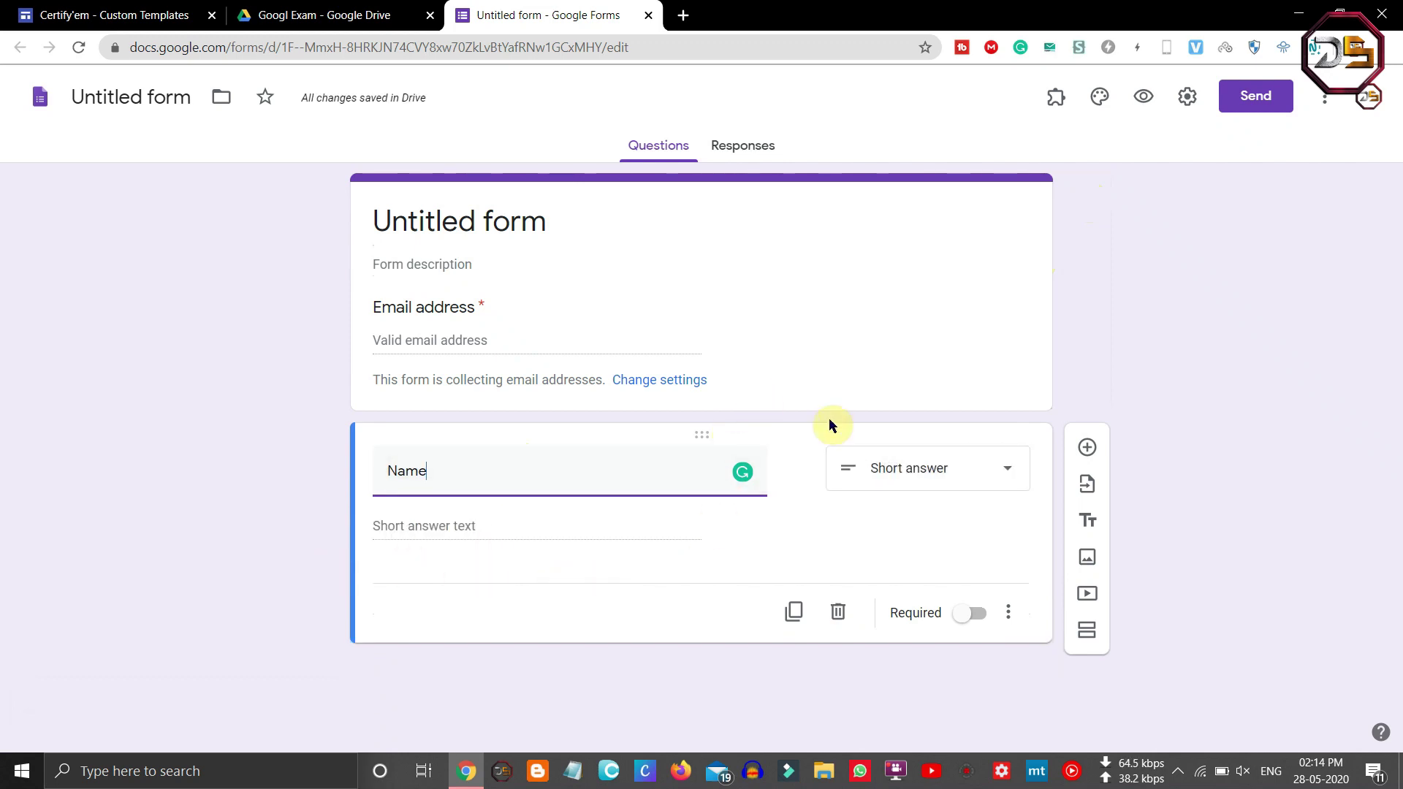
click(977, 615)
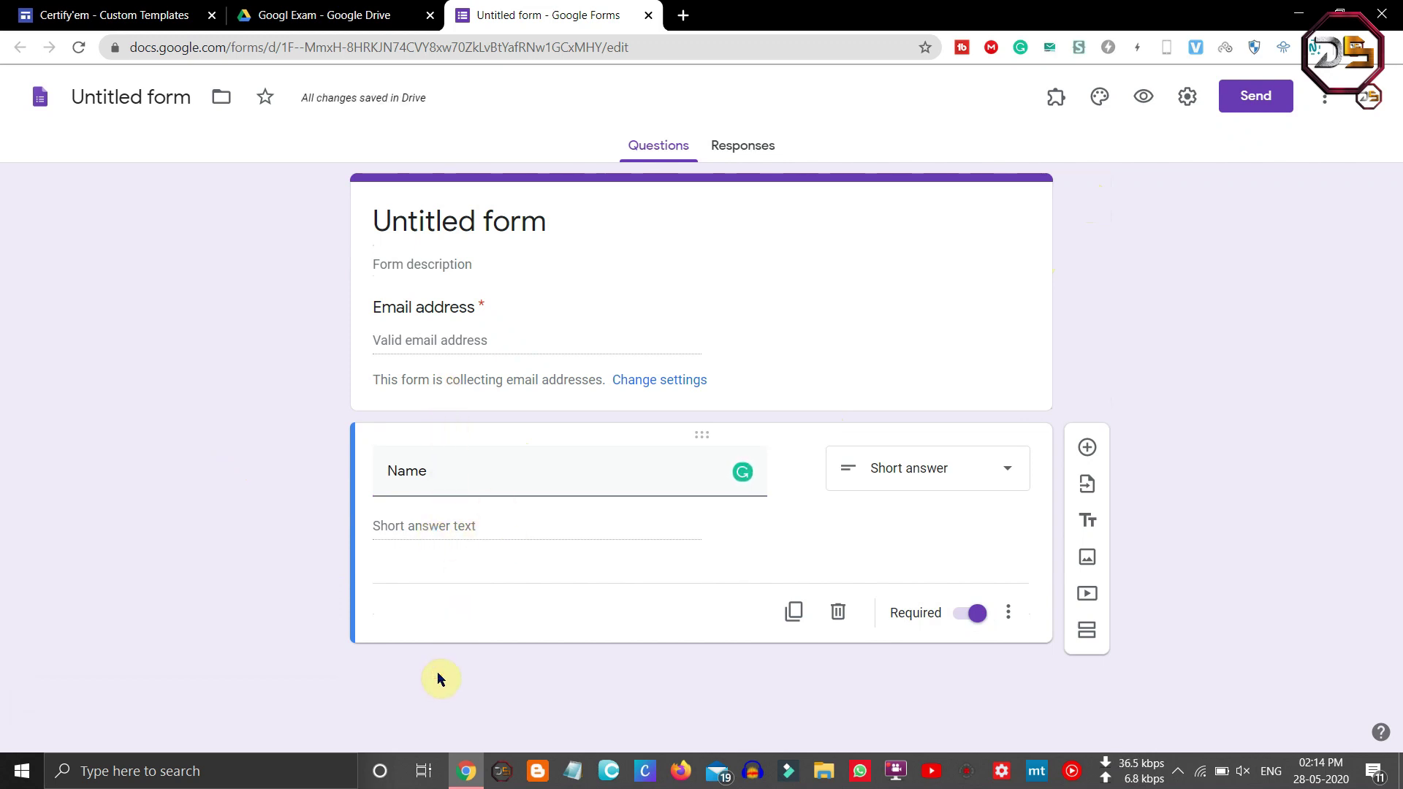
click(1087, 631)
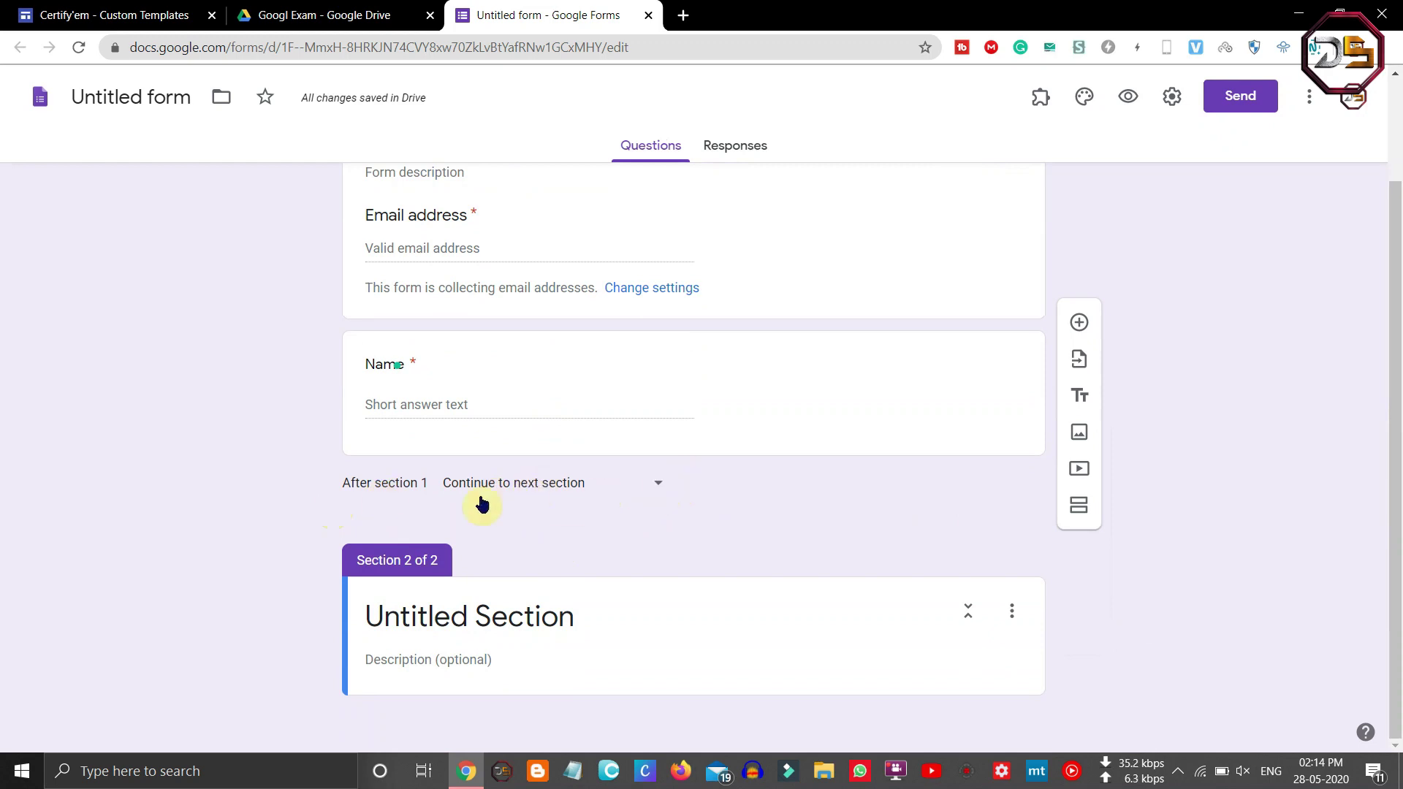
- Title the form's first section "Exam" and give it the description "Data Collection"
scroll(567, 423, up, 2)
click(422, 271)
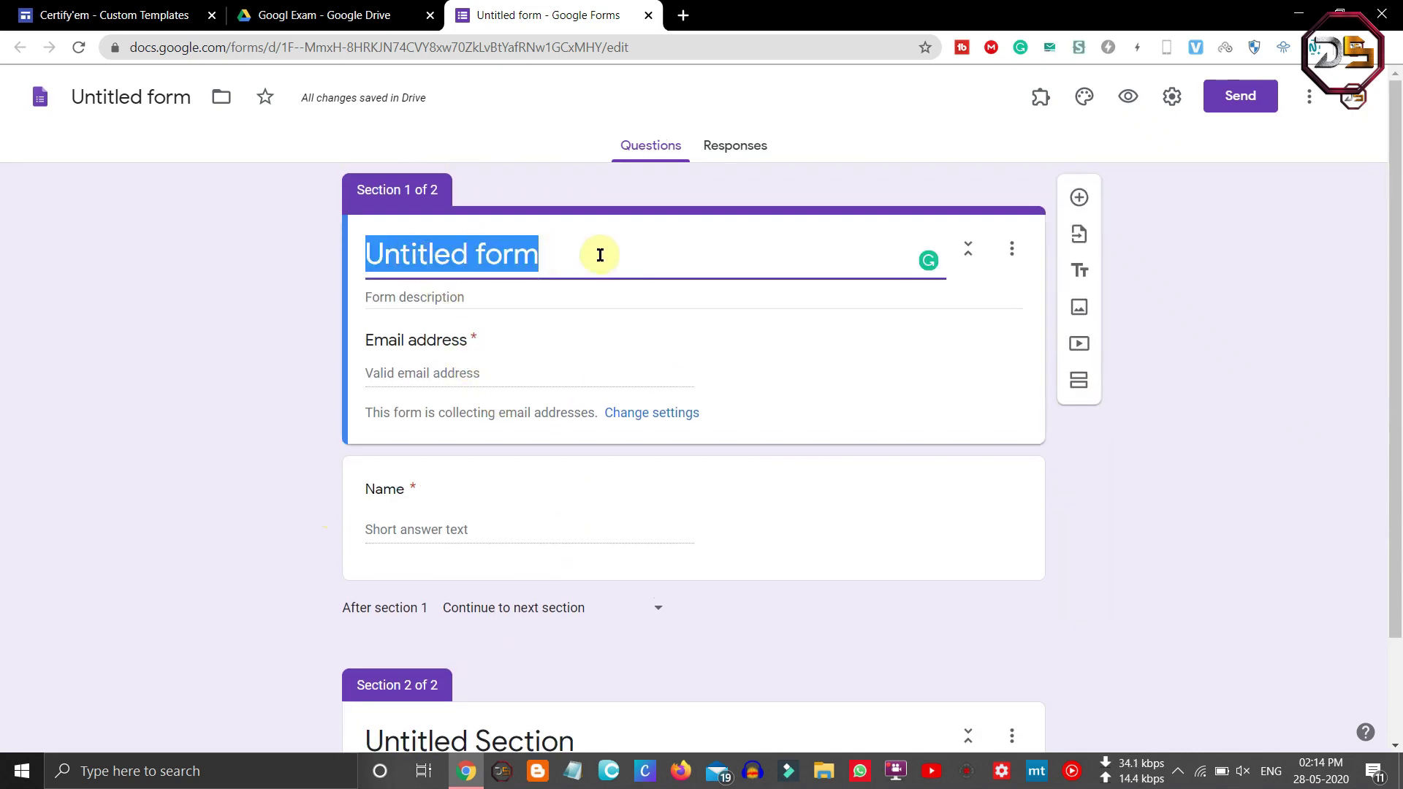
text(Exam)
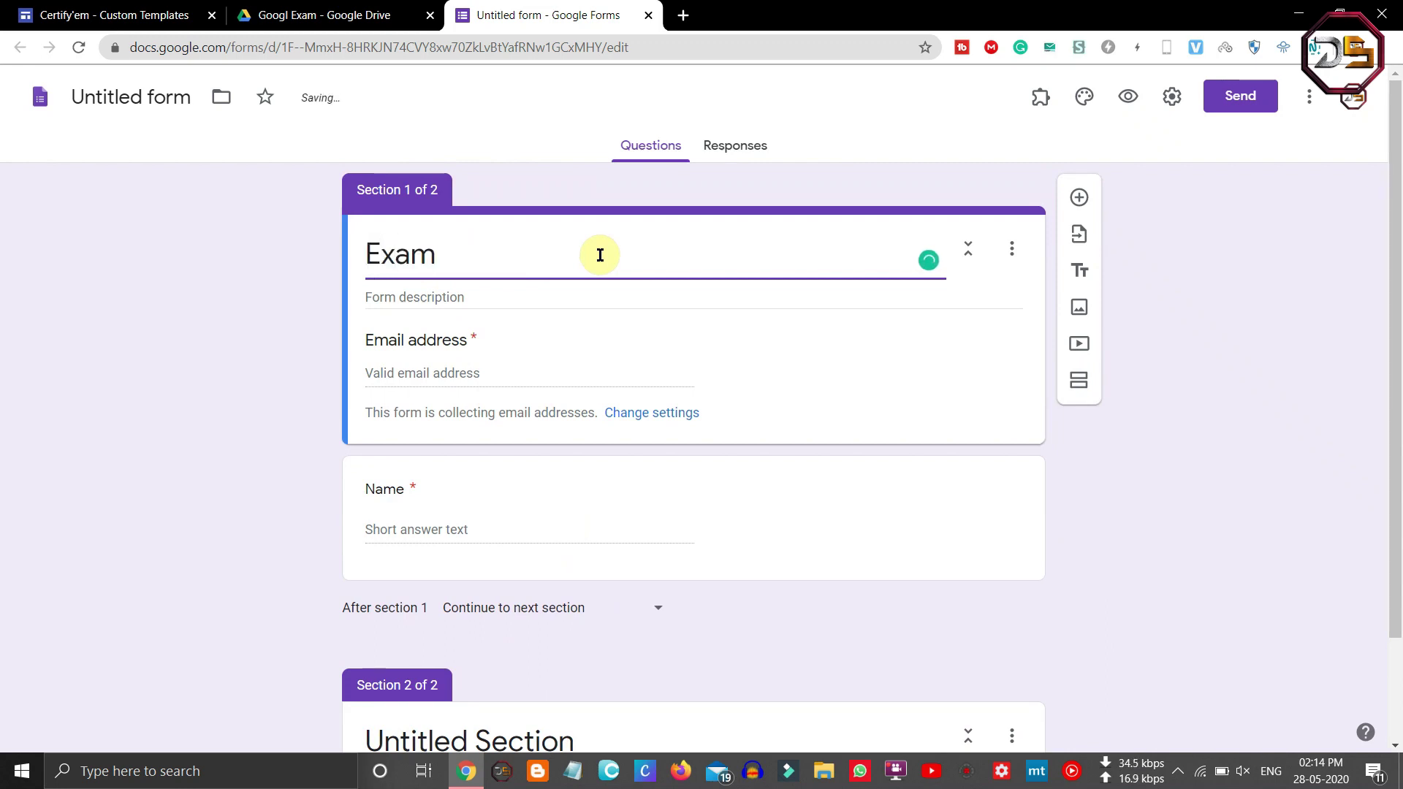
click(534, 304)
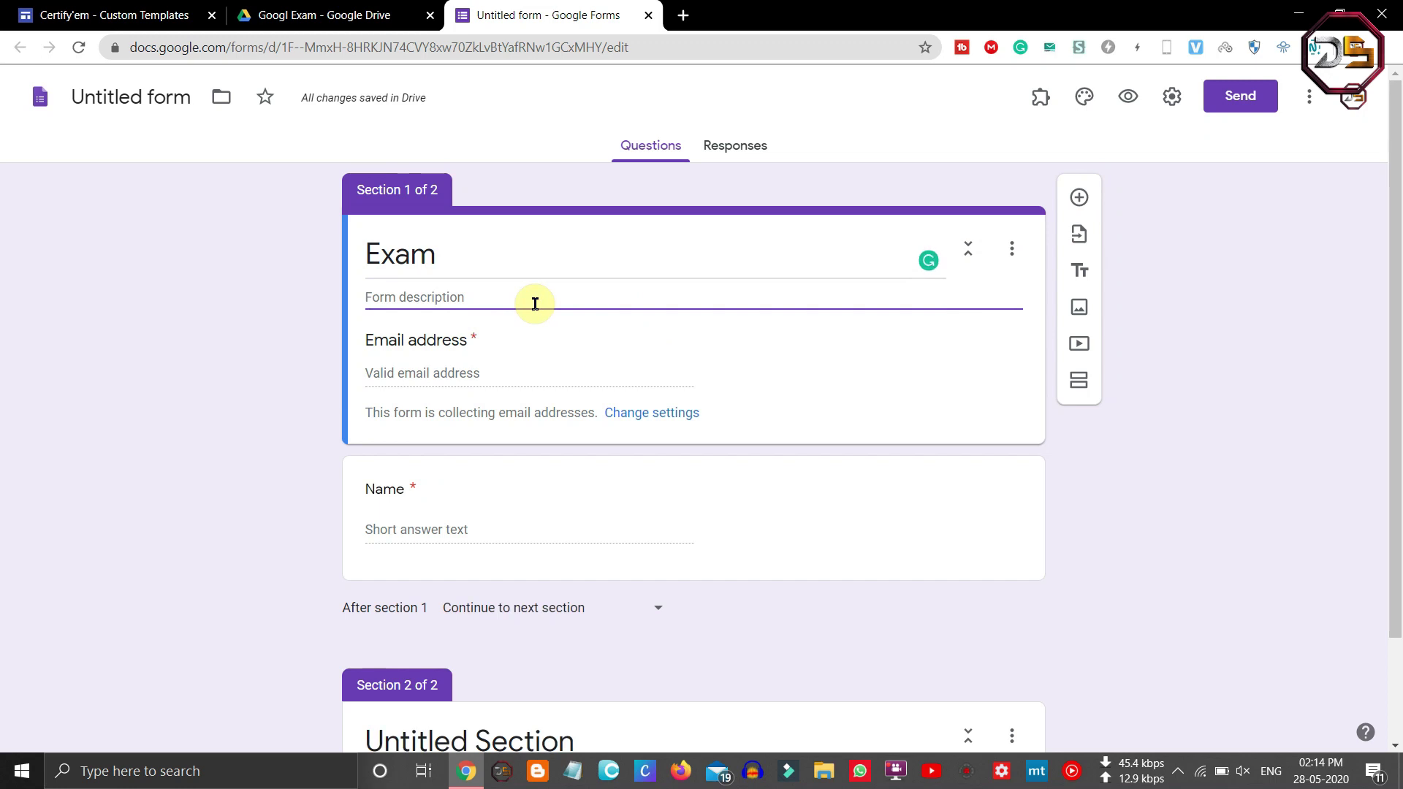
text(Dat)
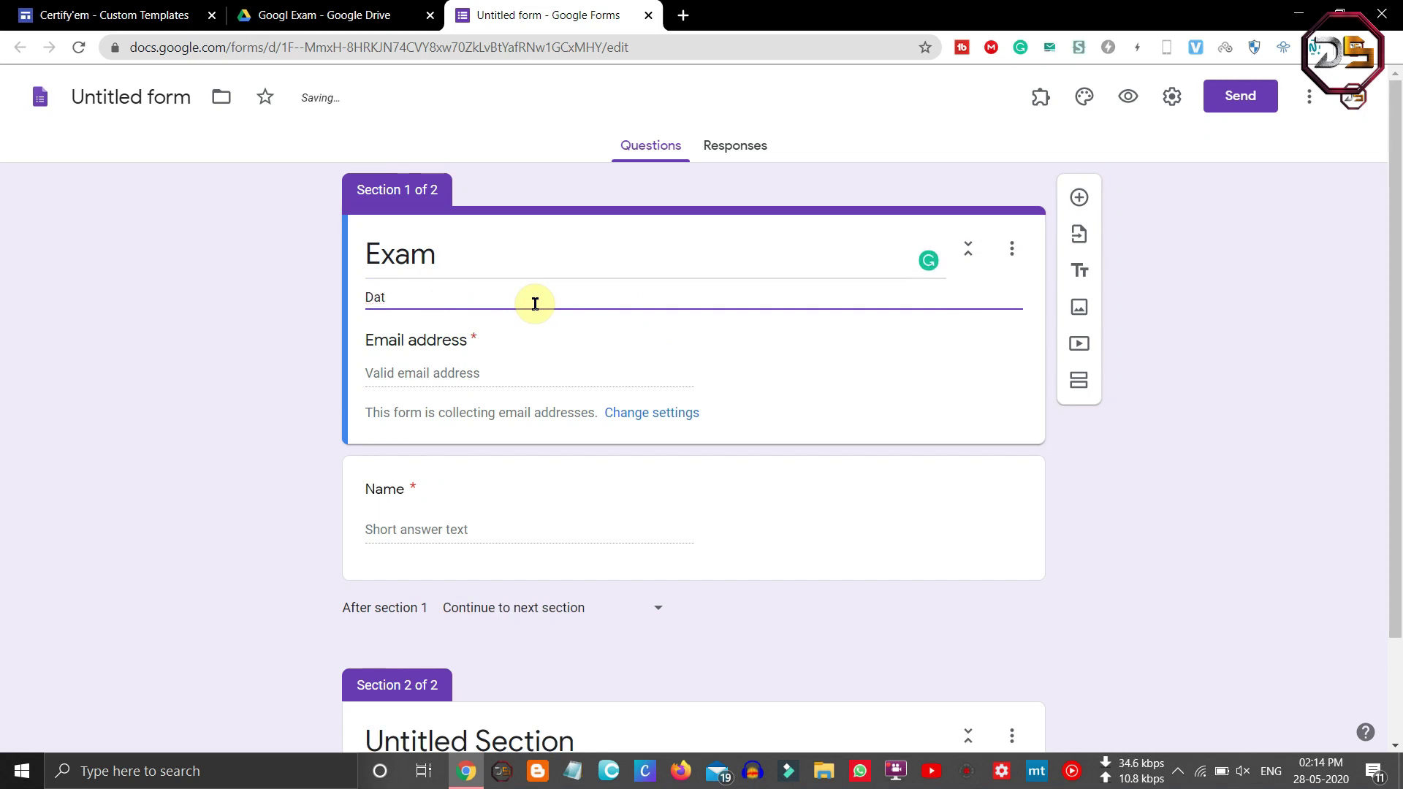
text(a Collection)
click(281, 310)
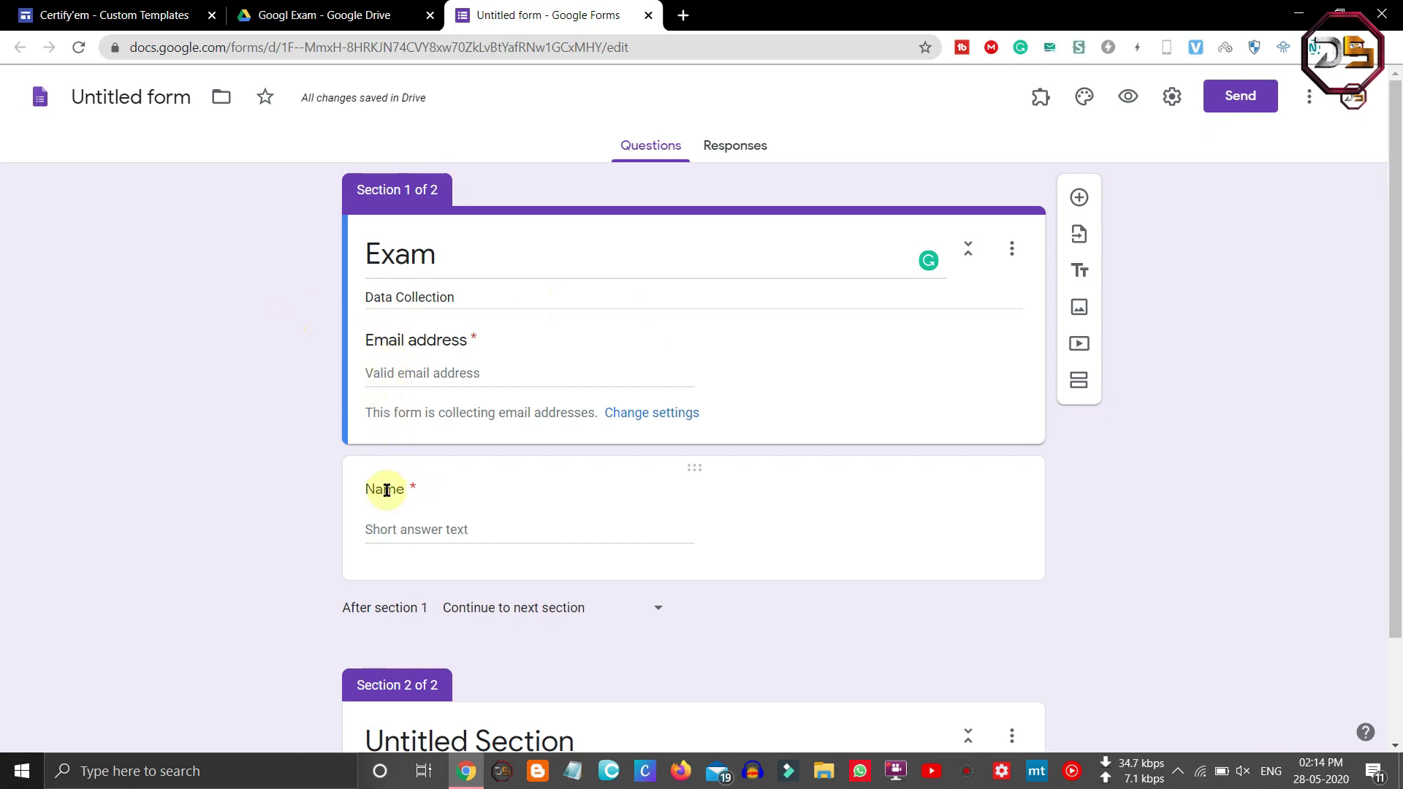
- Title the second section "Exam Start here", leaving its description blank
scroll(467, 512, down, 2)
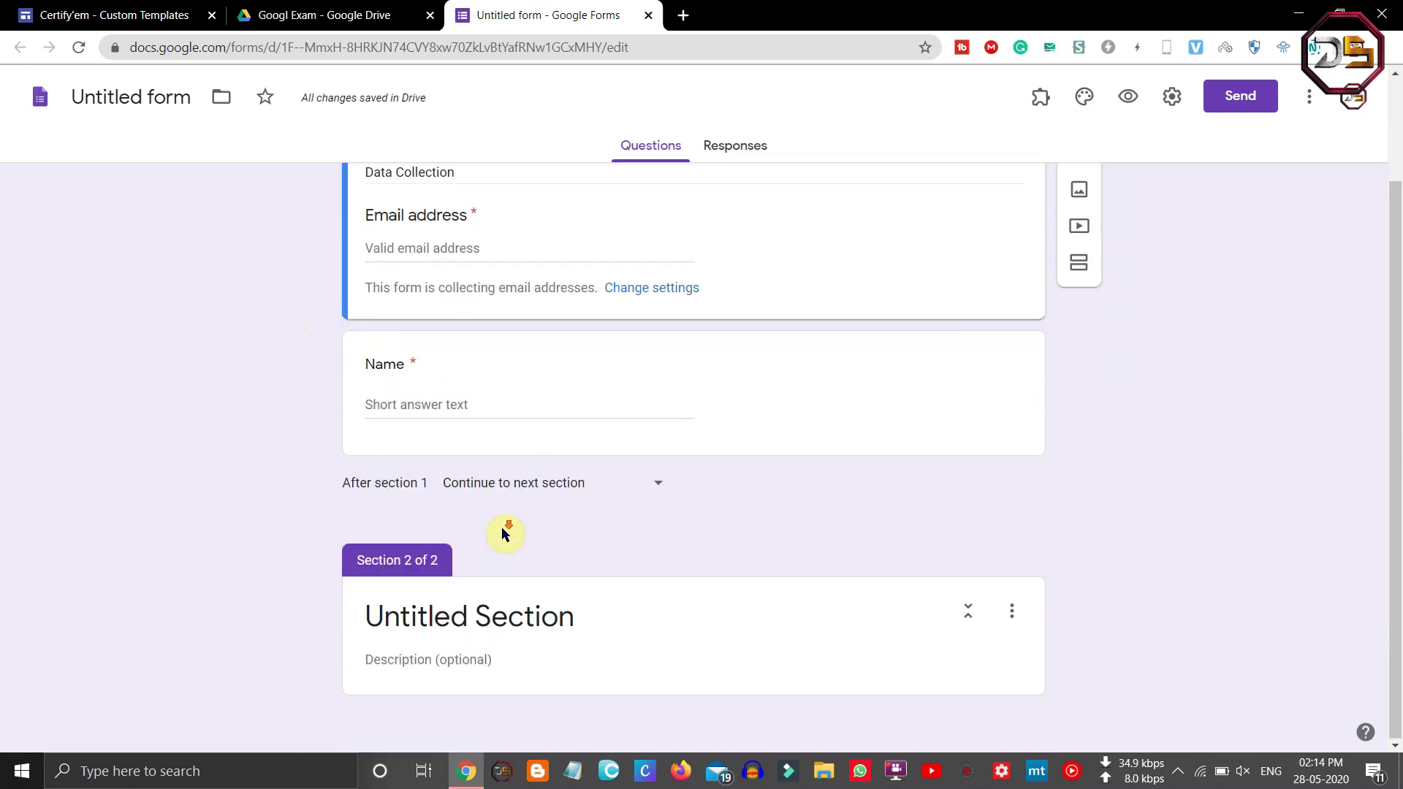
click(451, 624)
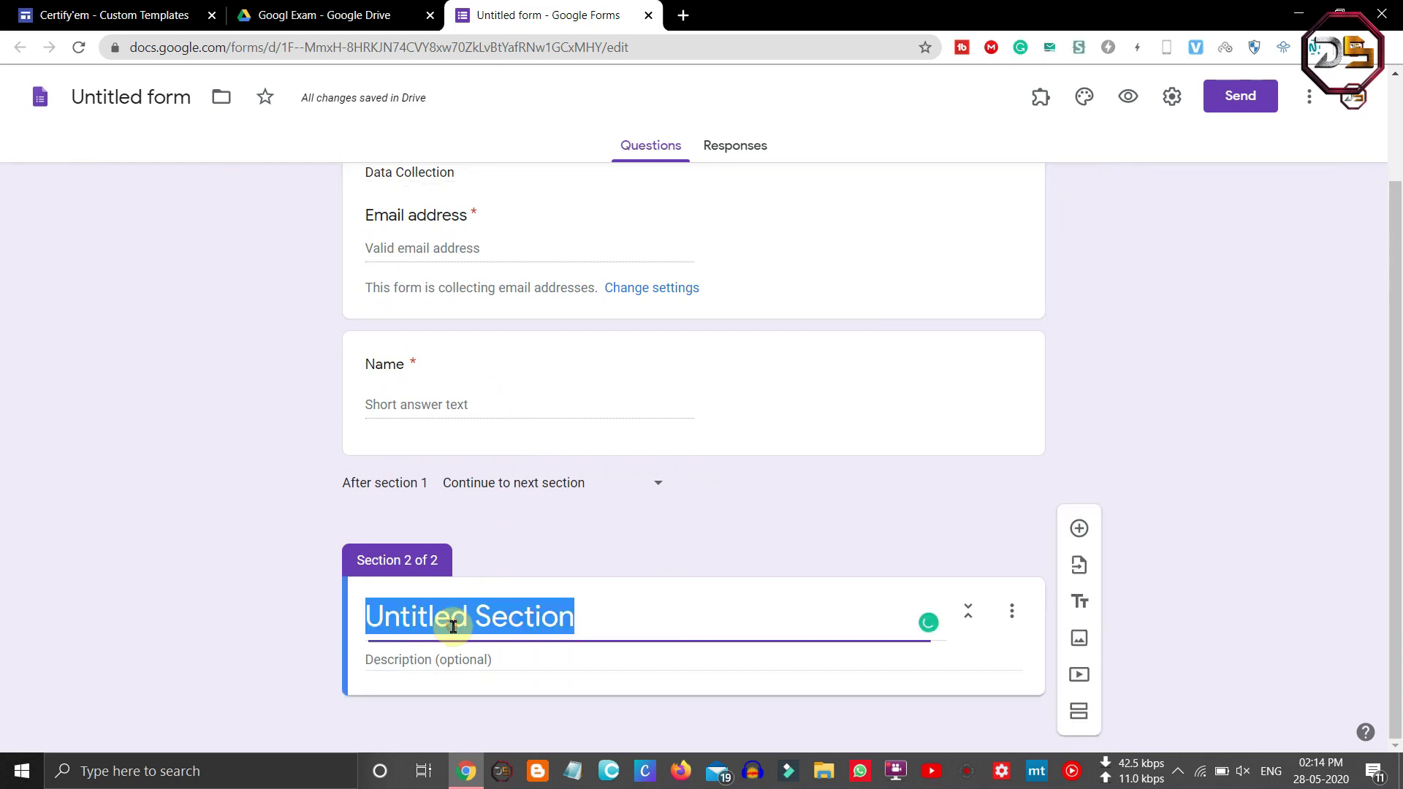
text(Exam Start here)
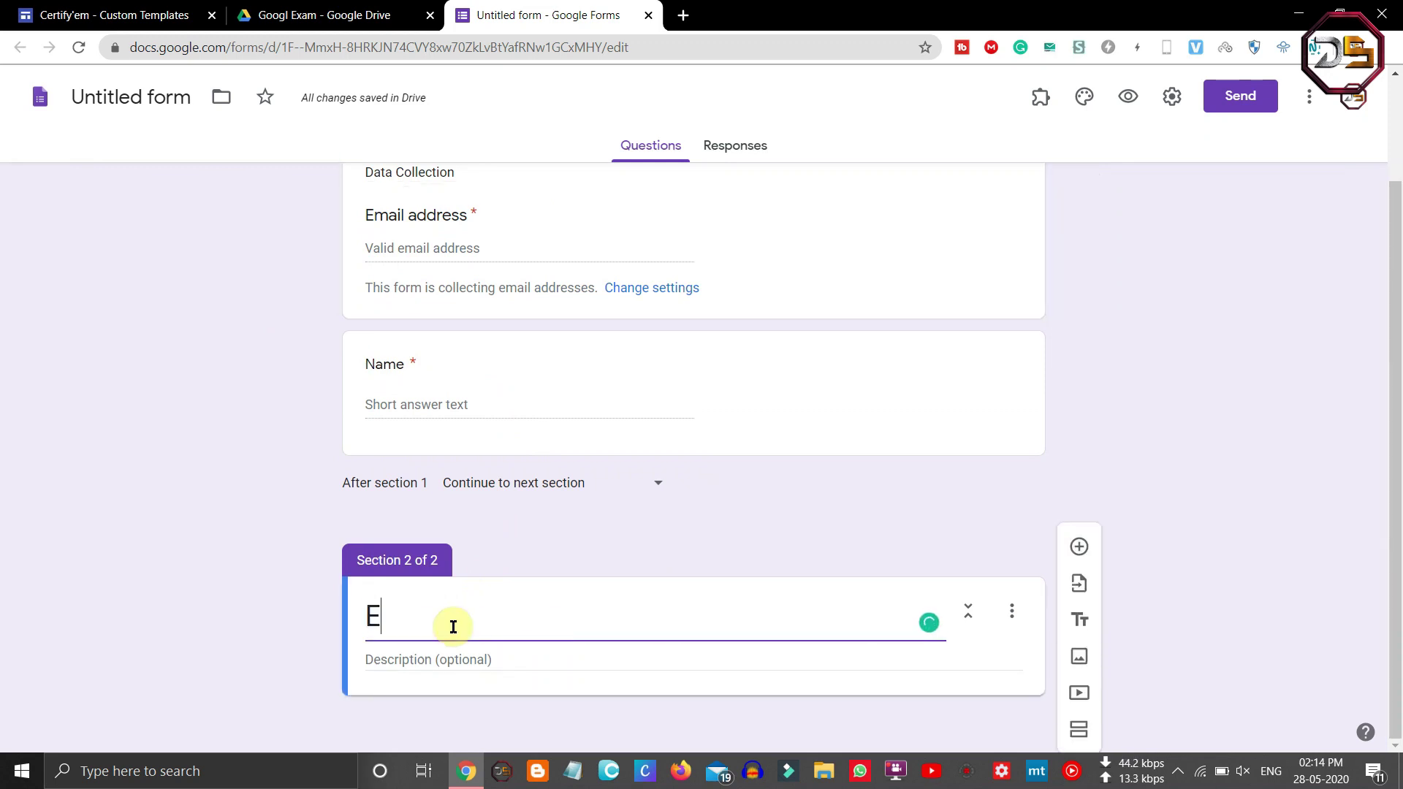
click(462, 659)
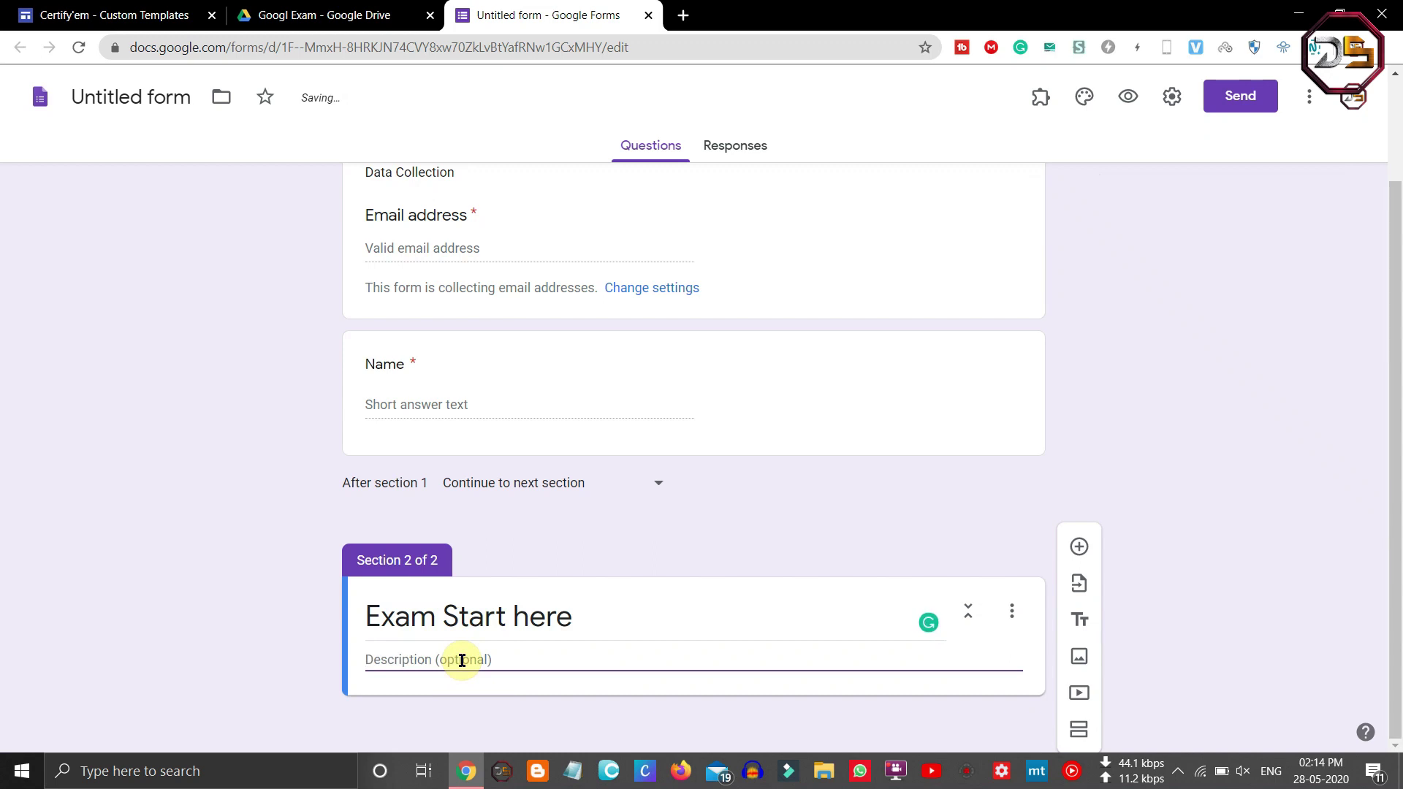
click(241, 633)
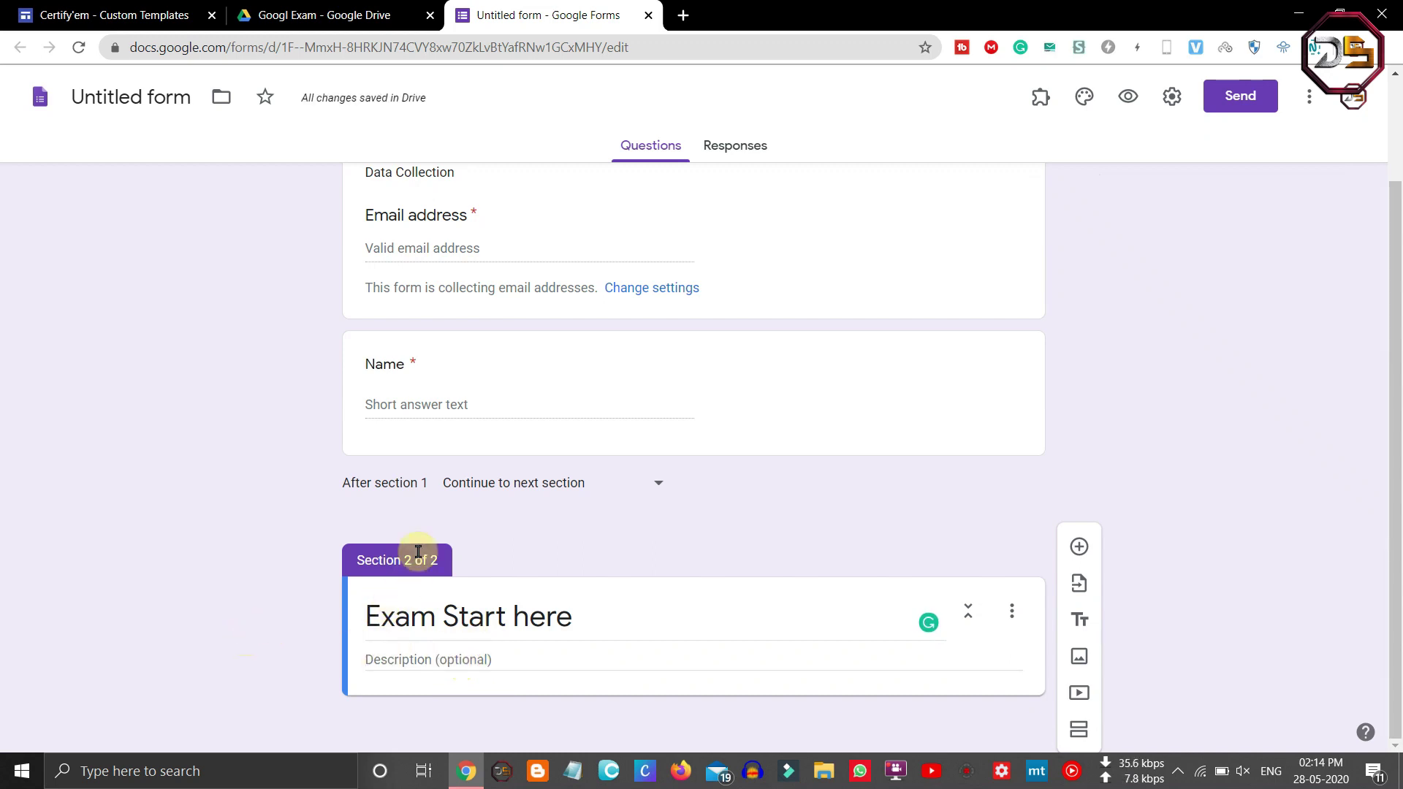
- Turn the form into a quiz with the default quiz options and save the settings
click(1169, 96)
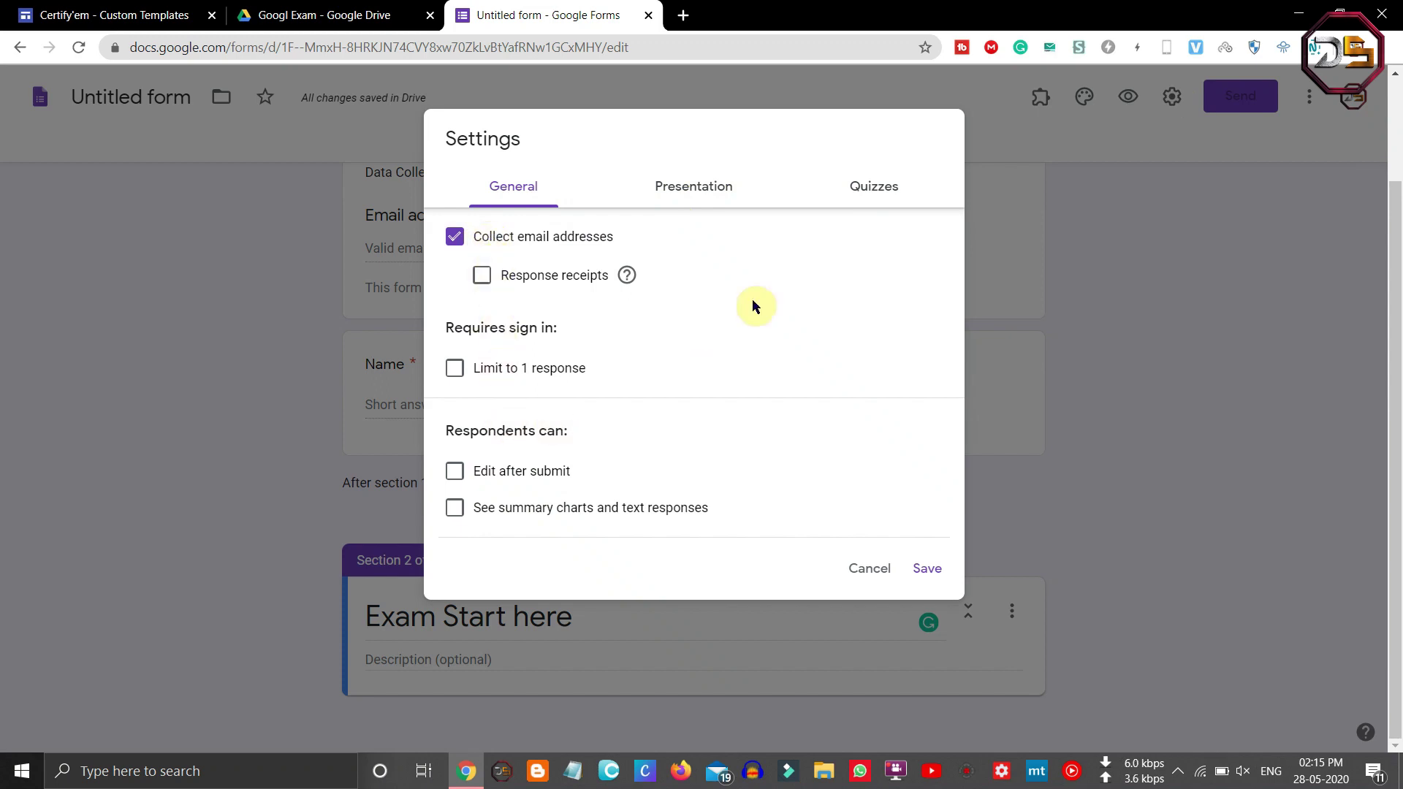
click(879, 190)
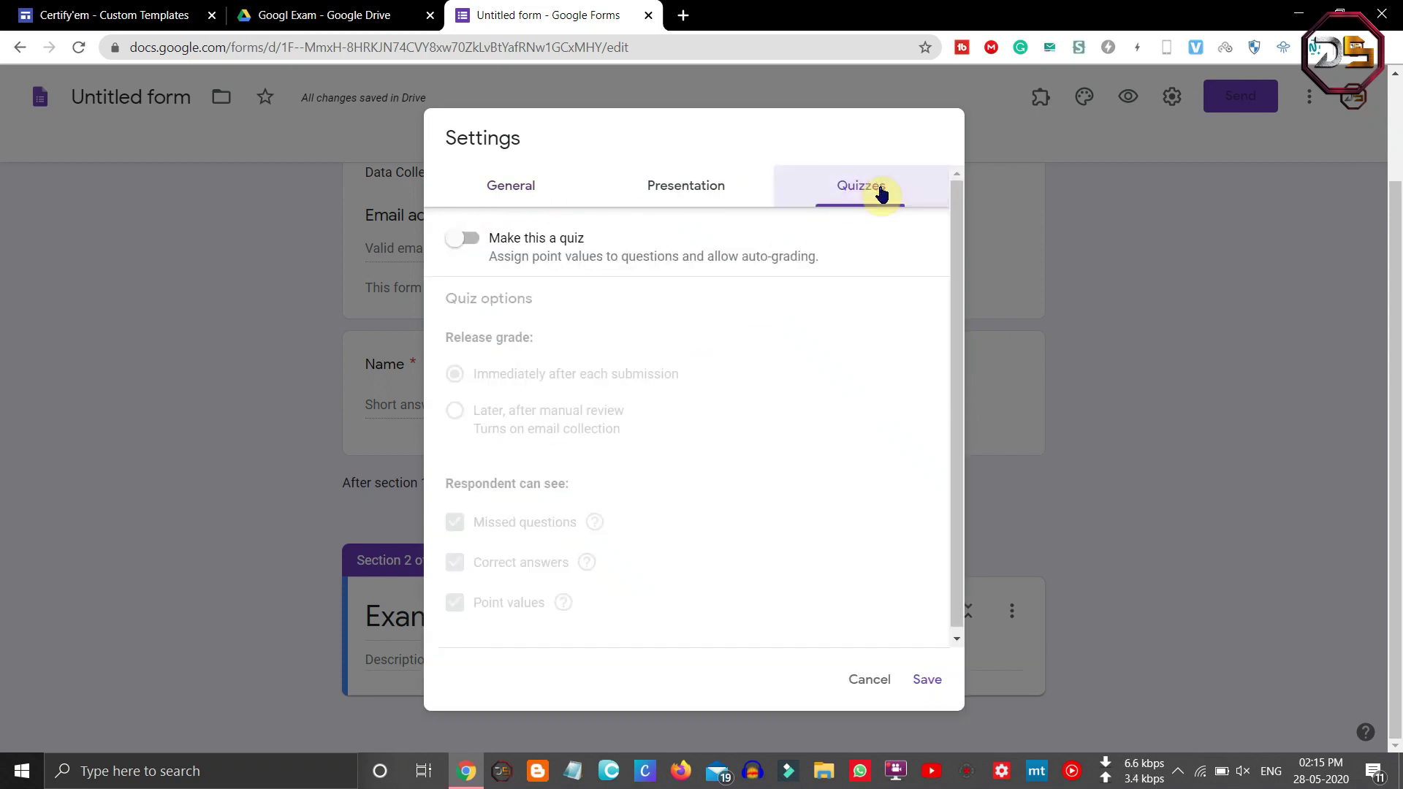
click(482, 243)
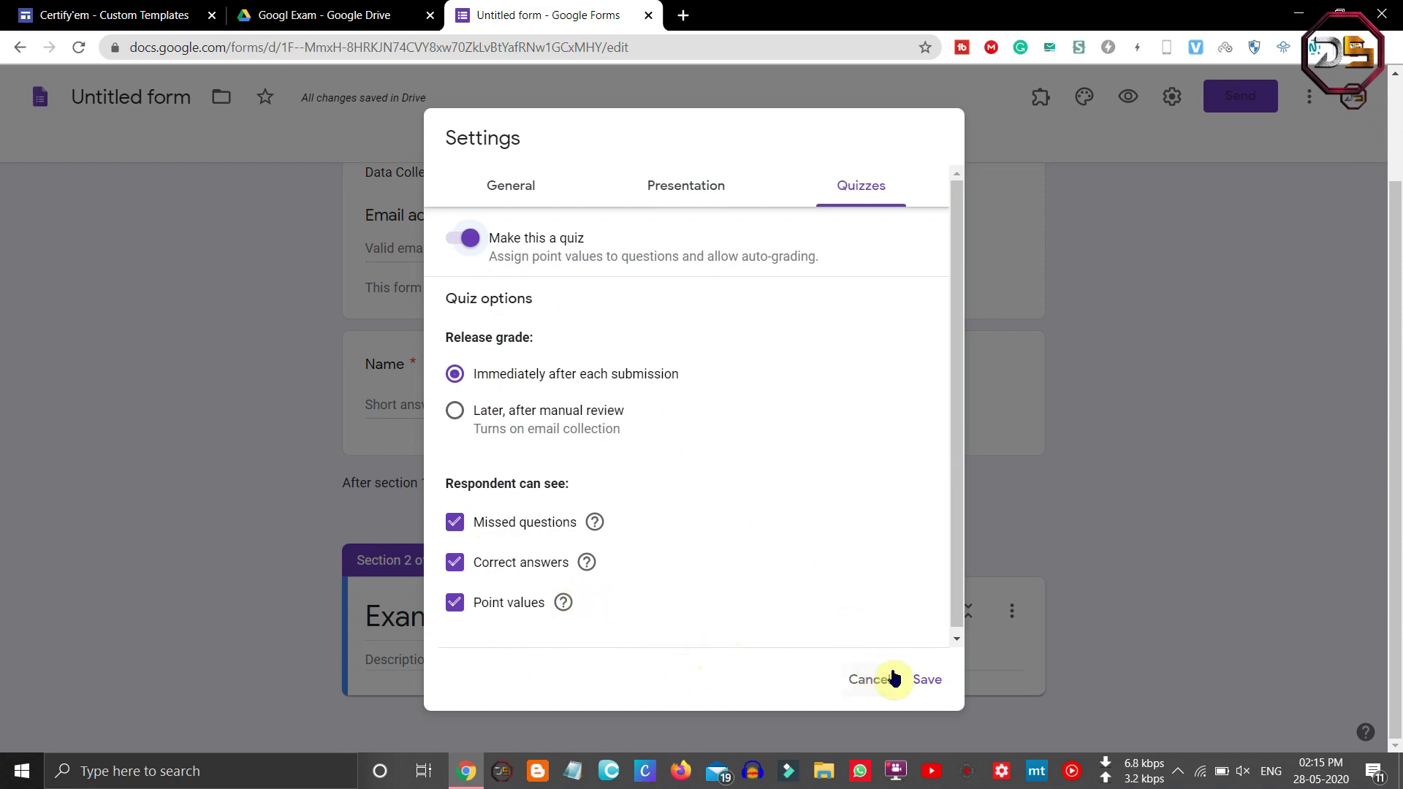
click(918, 684)
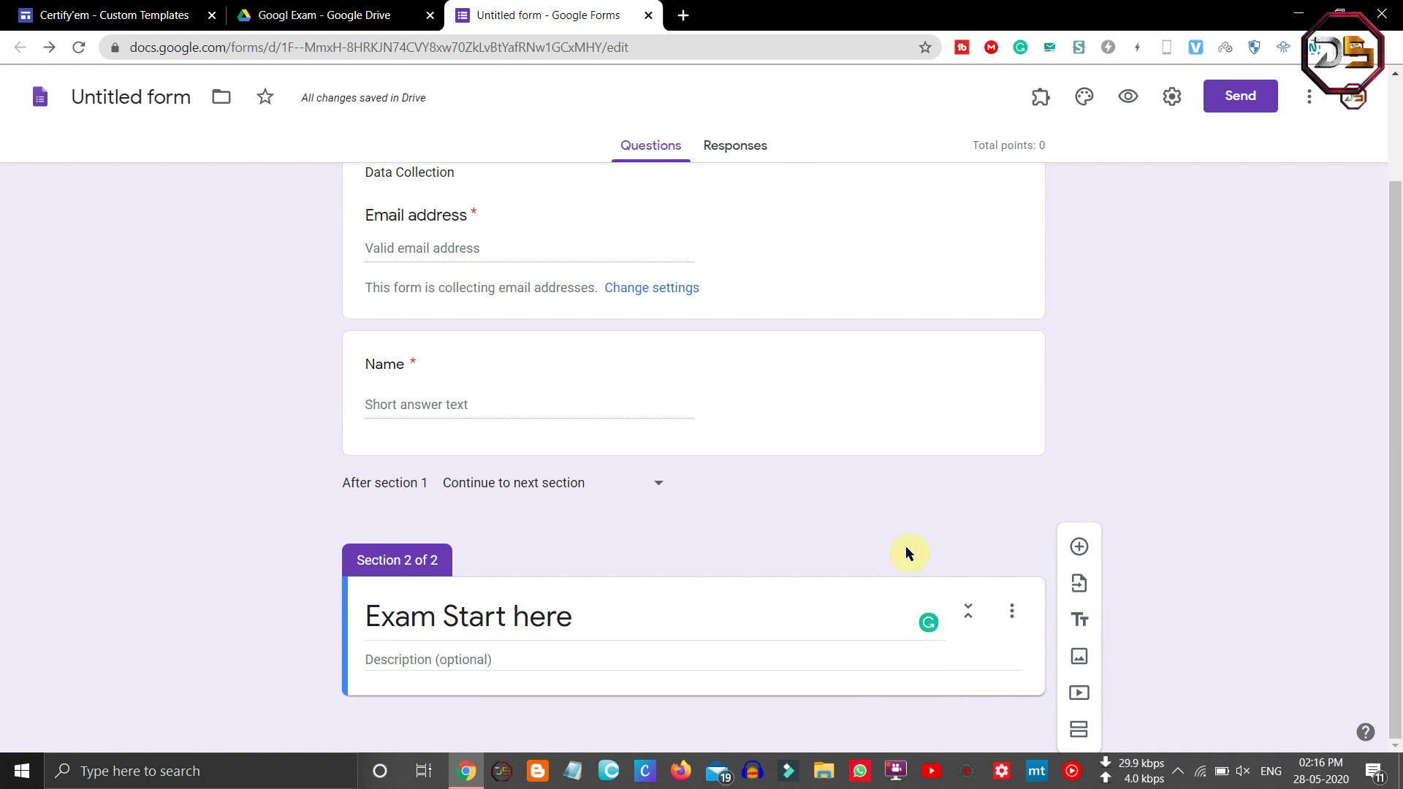
- Add the multiple-choice question "What is Dcoder Solutions?" to section 2 with options YouTube Channel, Game, App and None of the above
click(1078, 548)
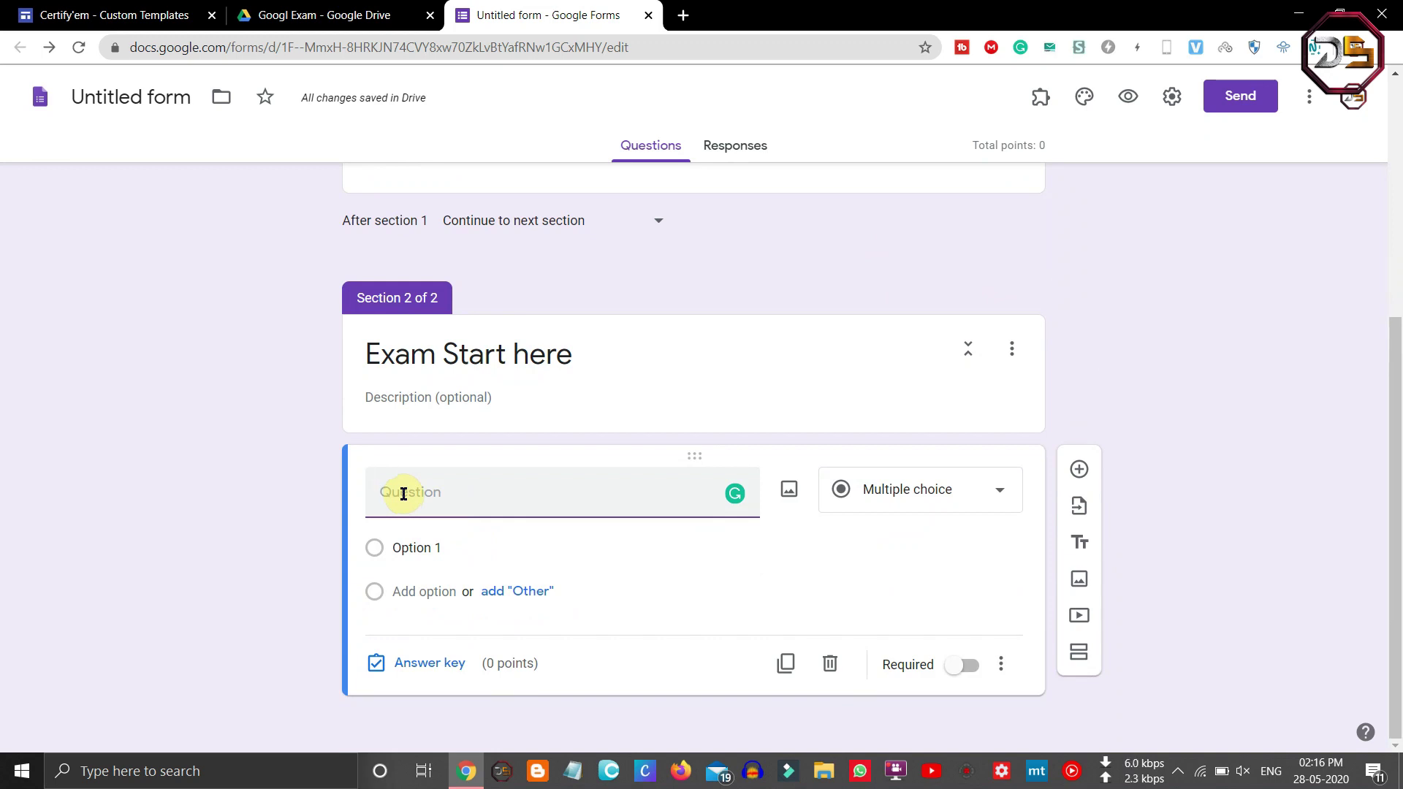
text(What is Dcoder Solutions)
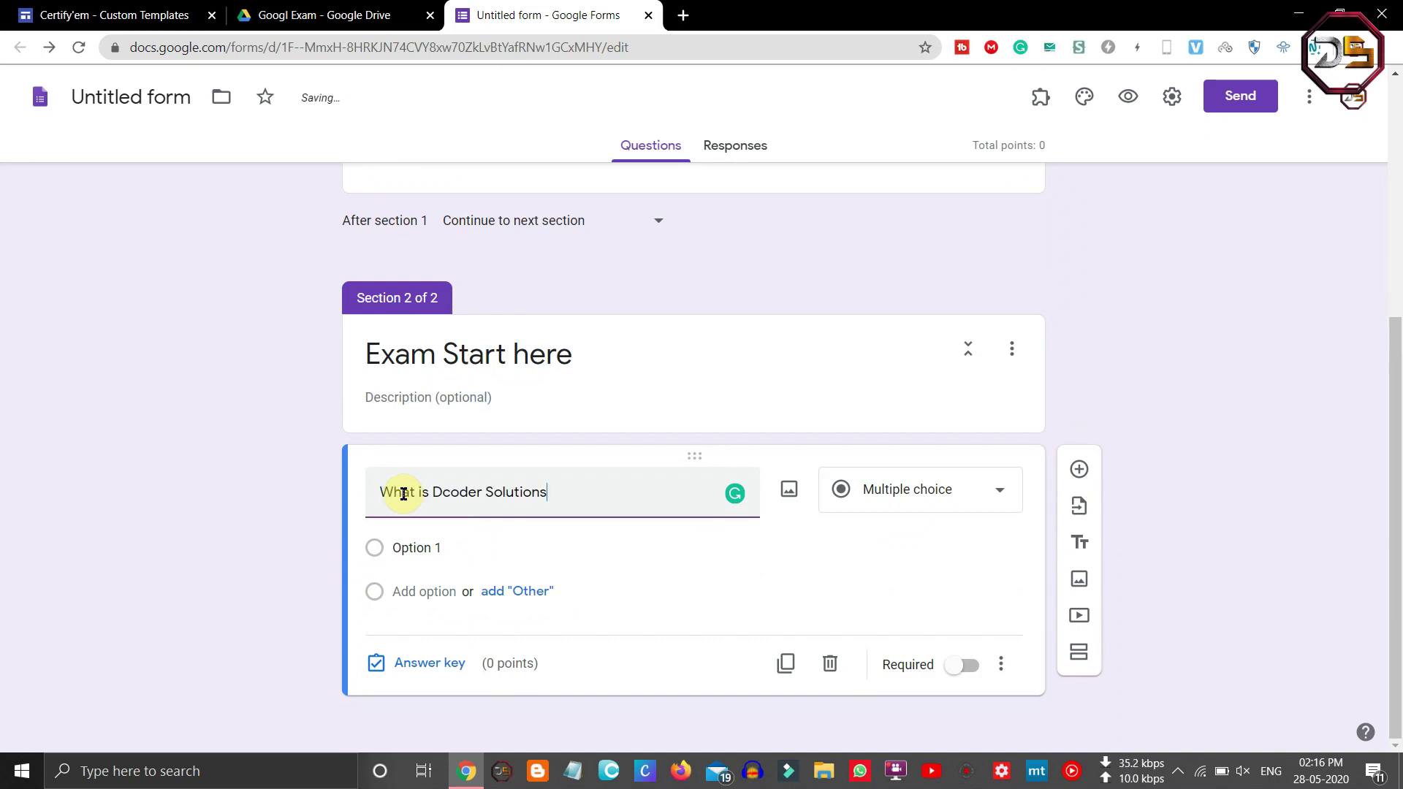
text(?)
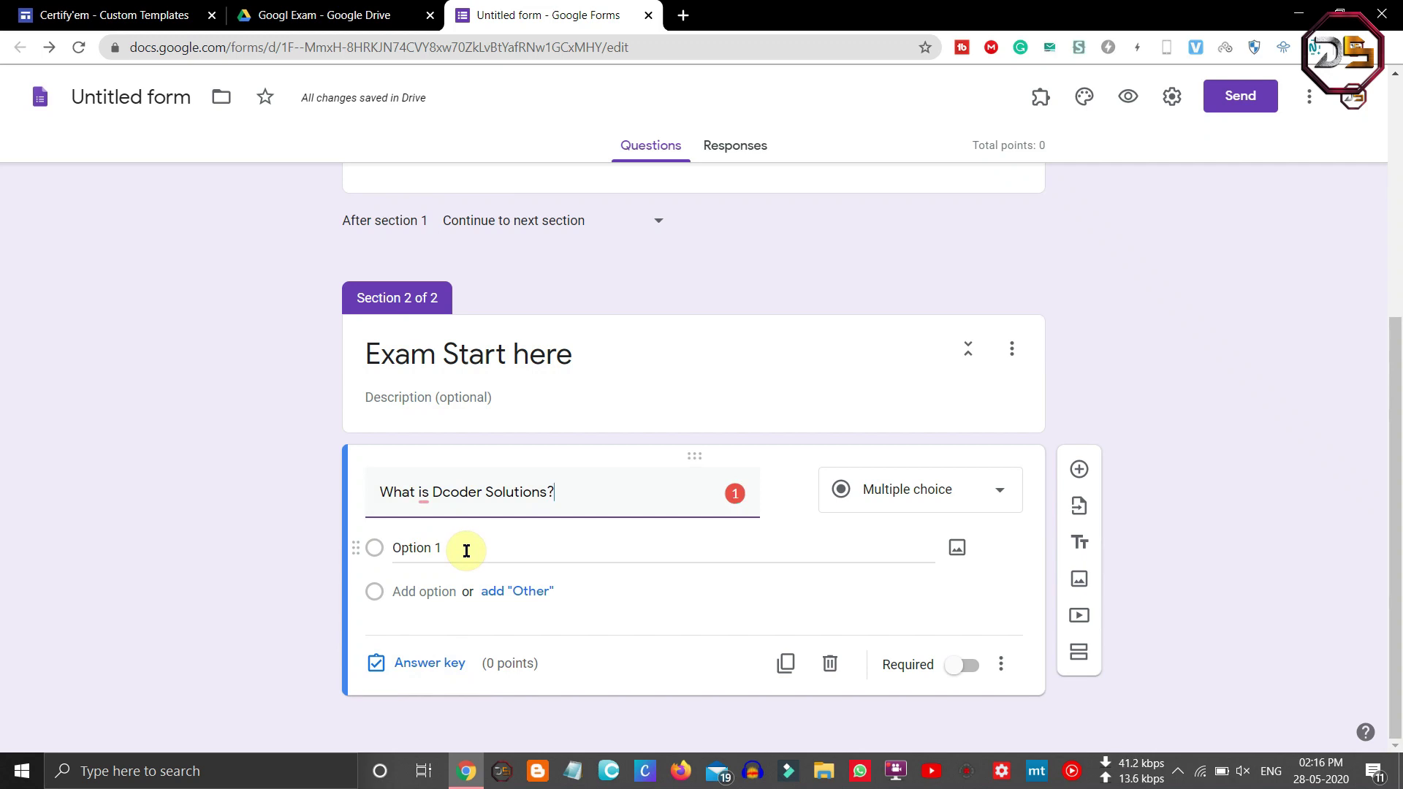
click(466, 550)
text(YouTube Channel Game App None of the above)
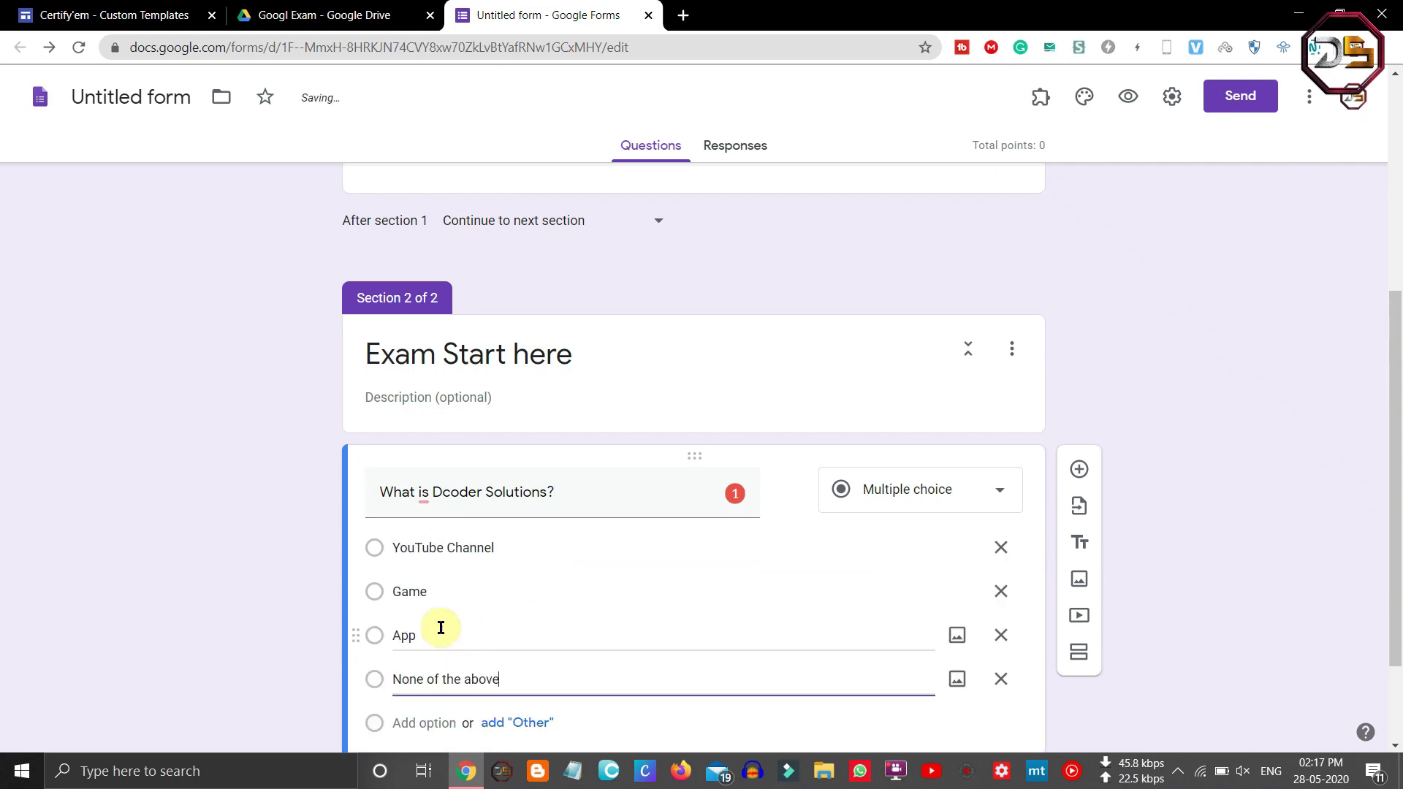
click(279, 625)
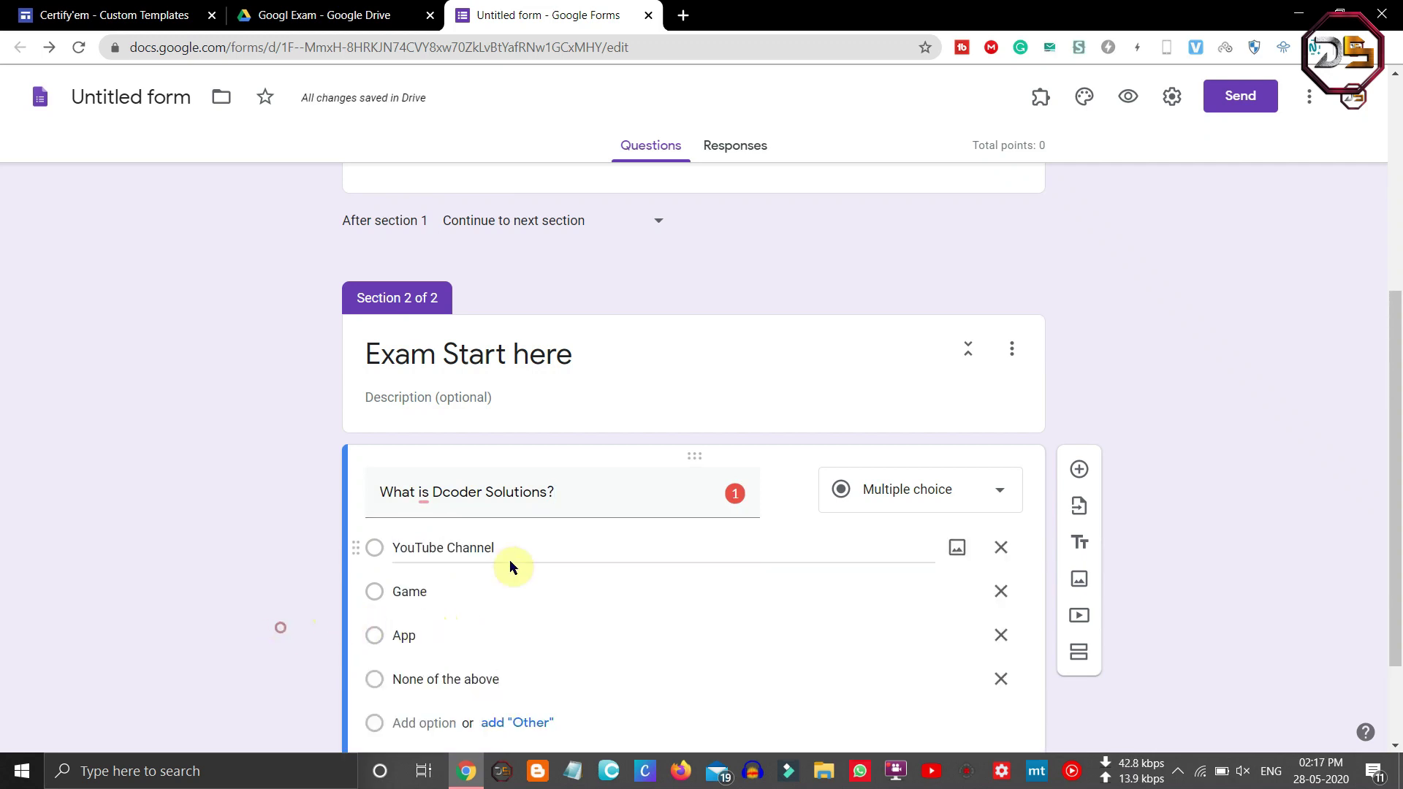
- Set the answer key of "What is Dcoder Solutions?" to YouTube Channel, worth 1 point
scroll(510, 560, down, 2)
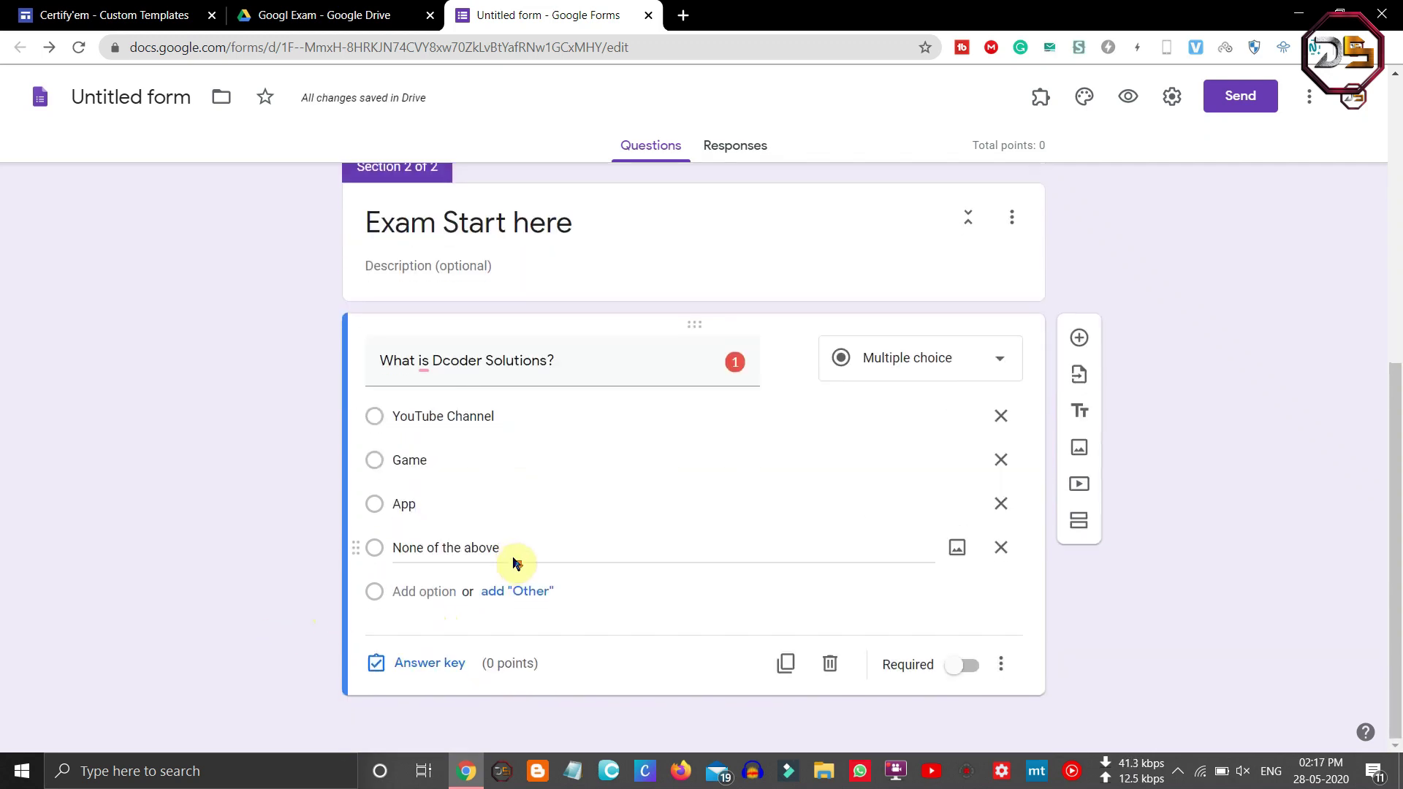
click(420, 670)
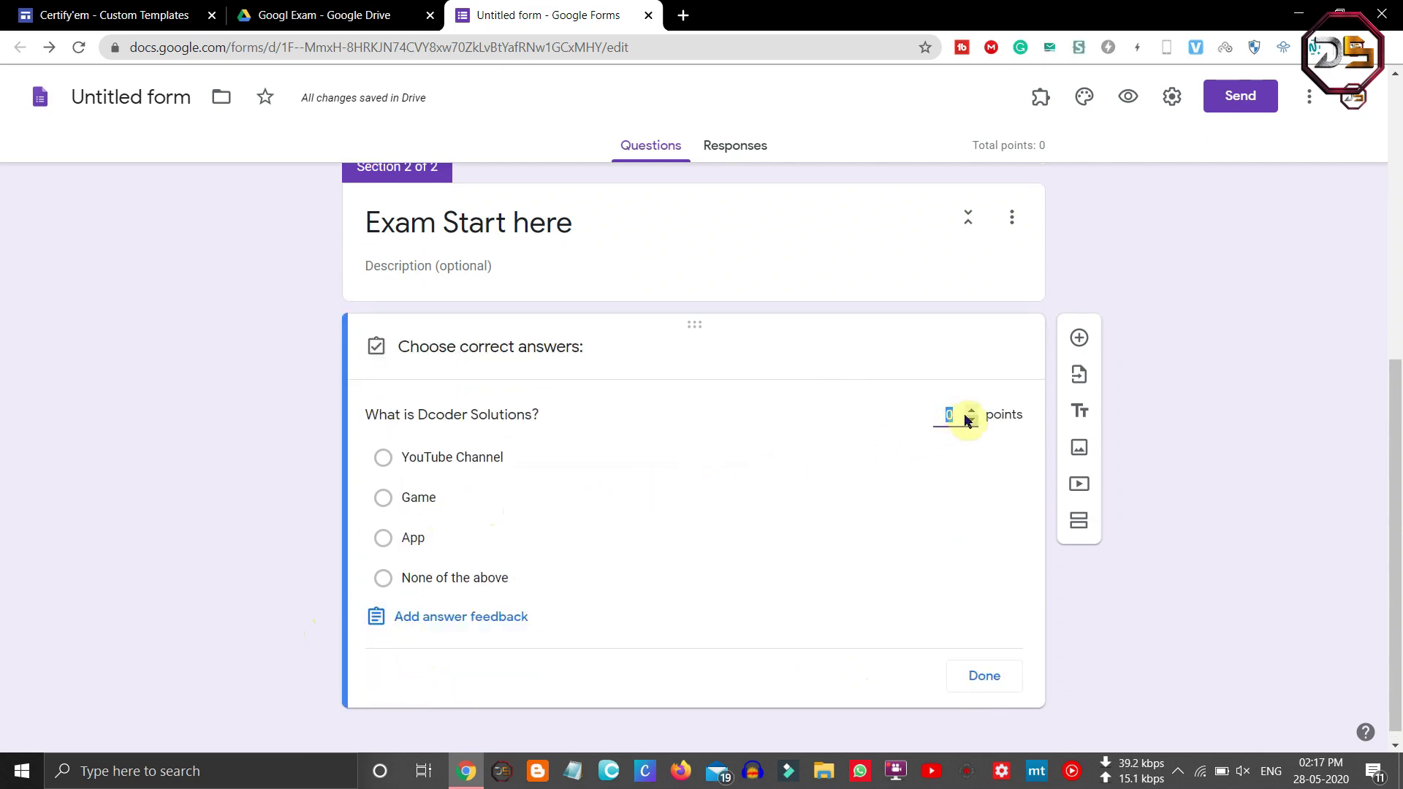
click(968, 411)
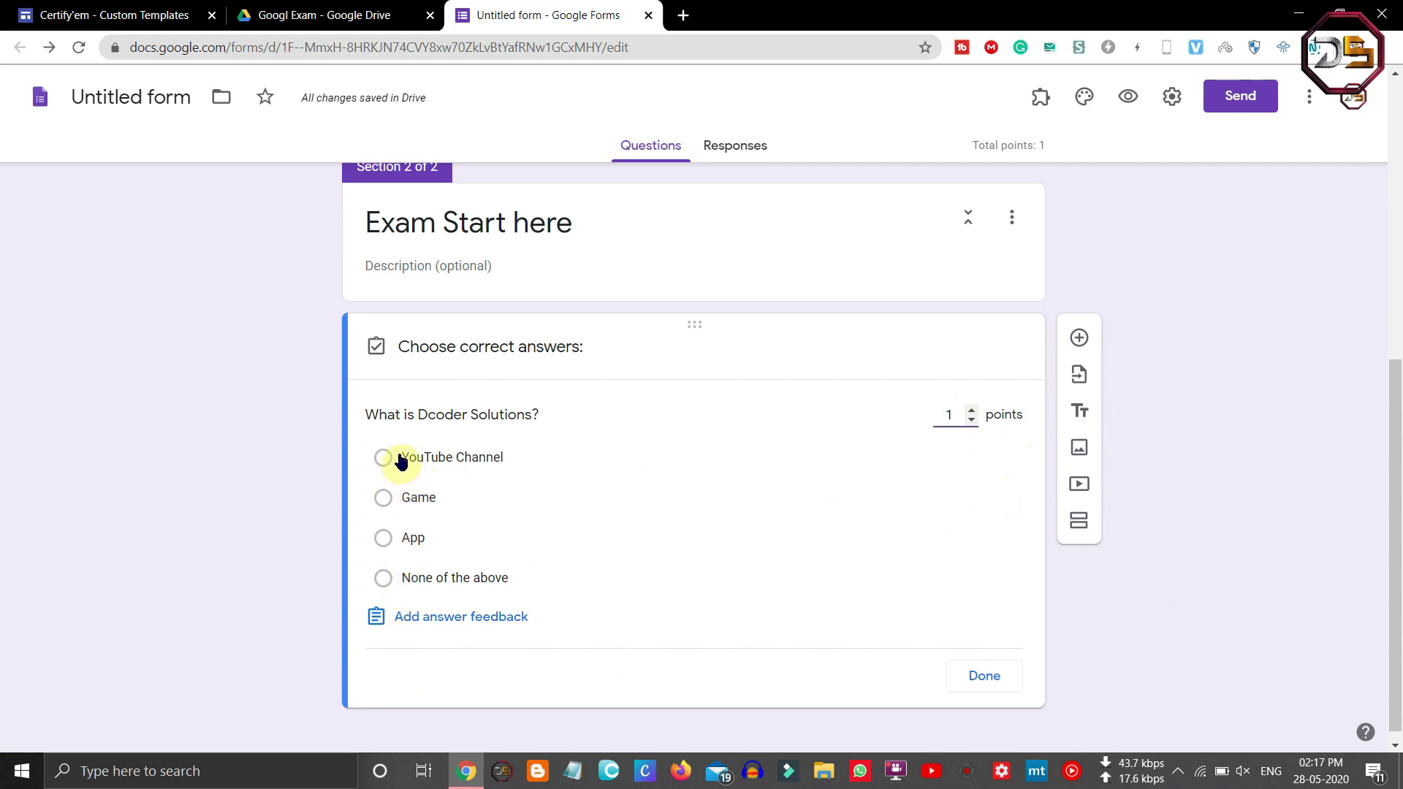
click(400, 460)
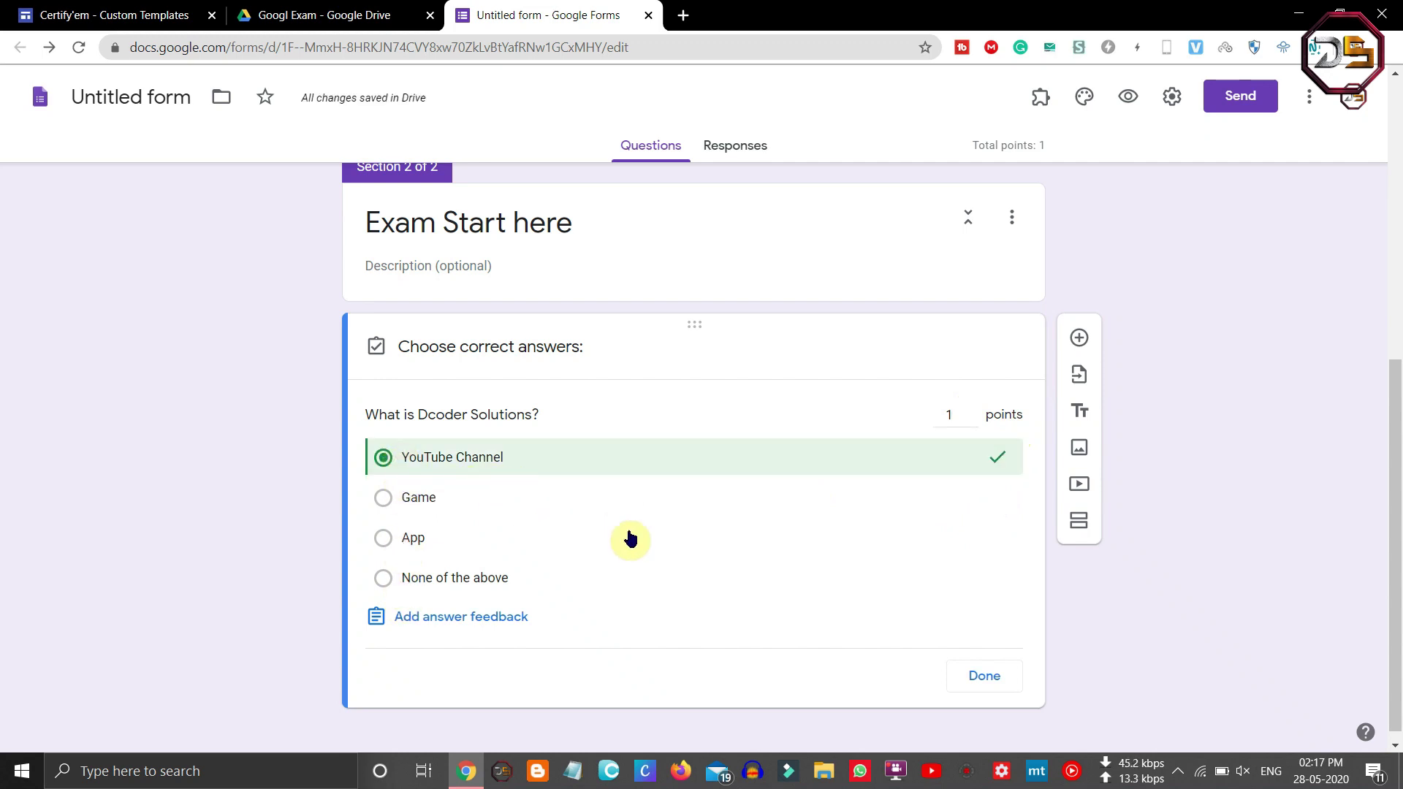
click(986, 676)
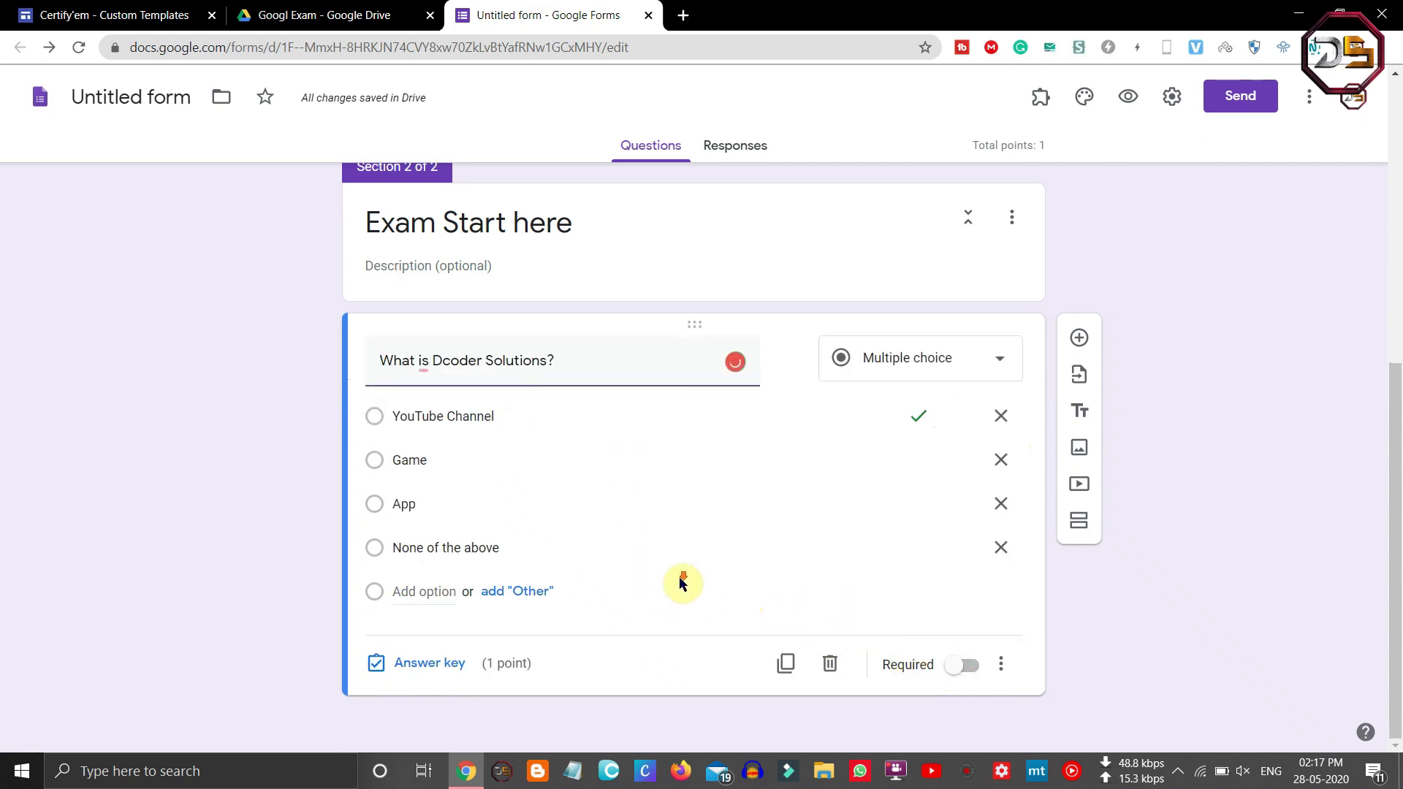
- Enable shuffled option order for the "What is Dcoder Solutions?" question
click(1001, 666)
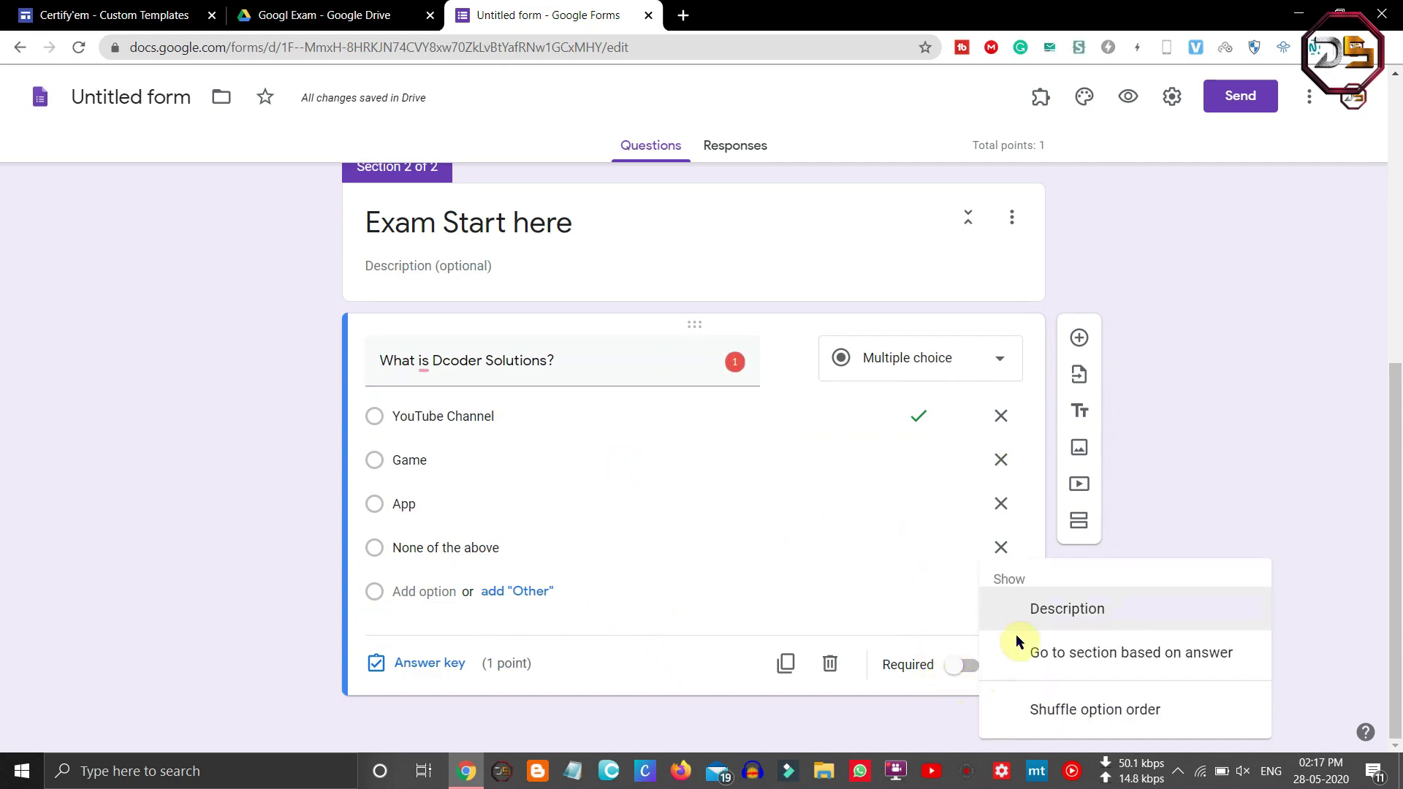
click(997, 697)
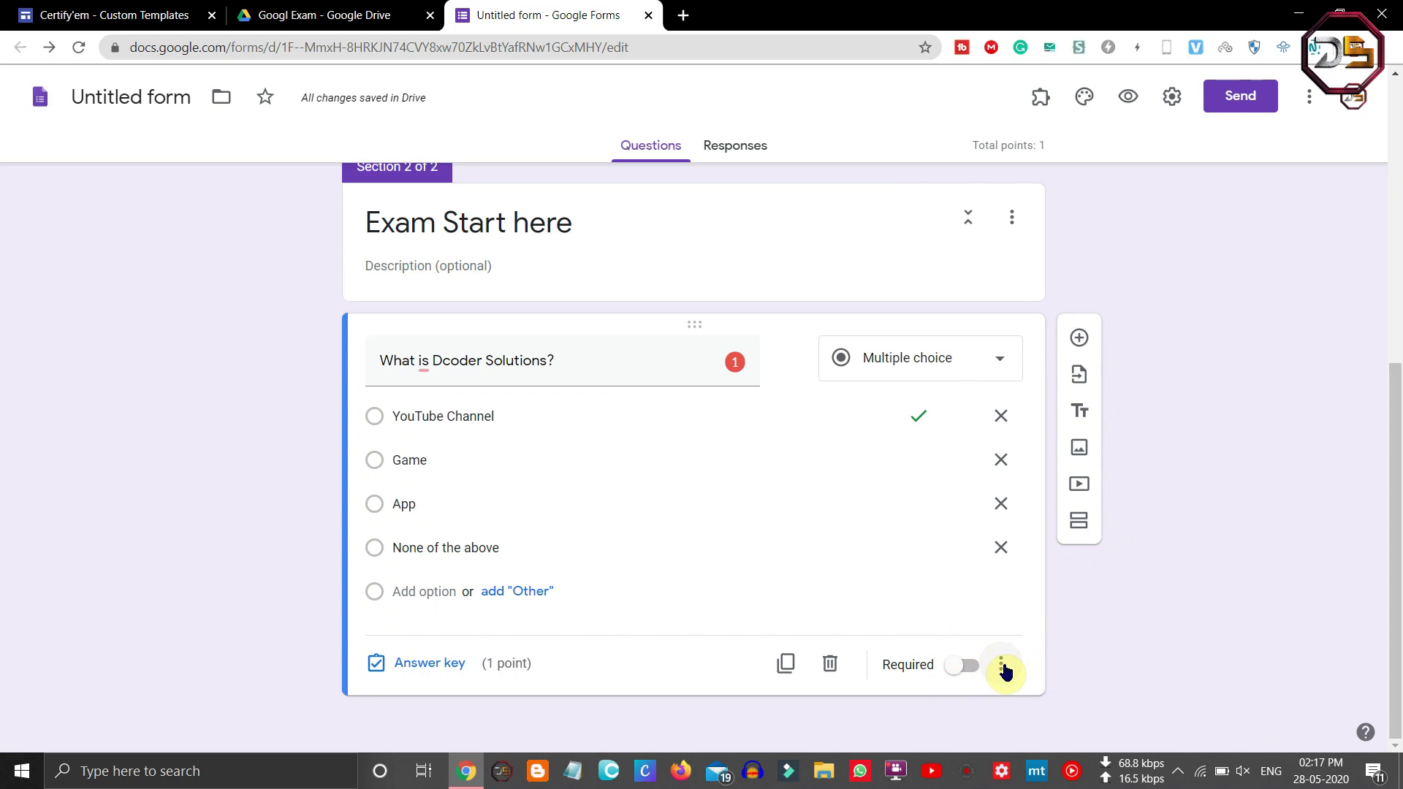
click(1002, 668)
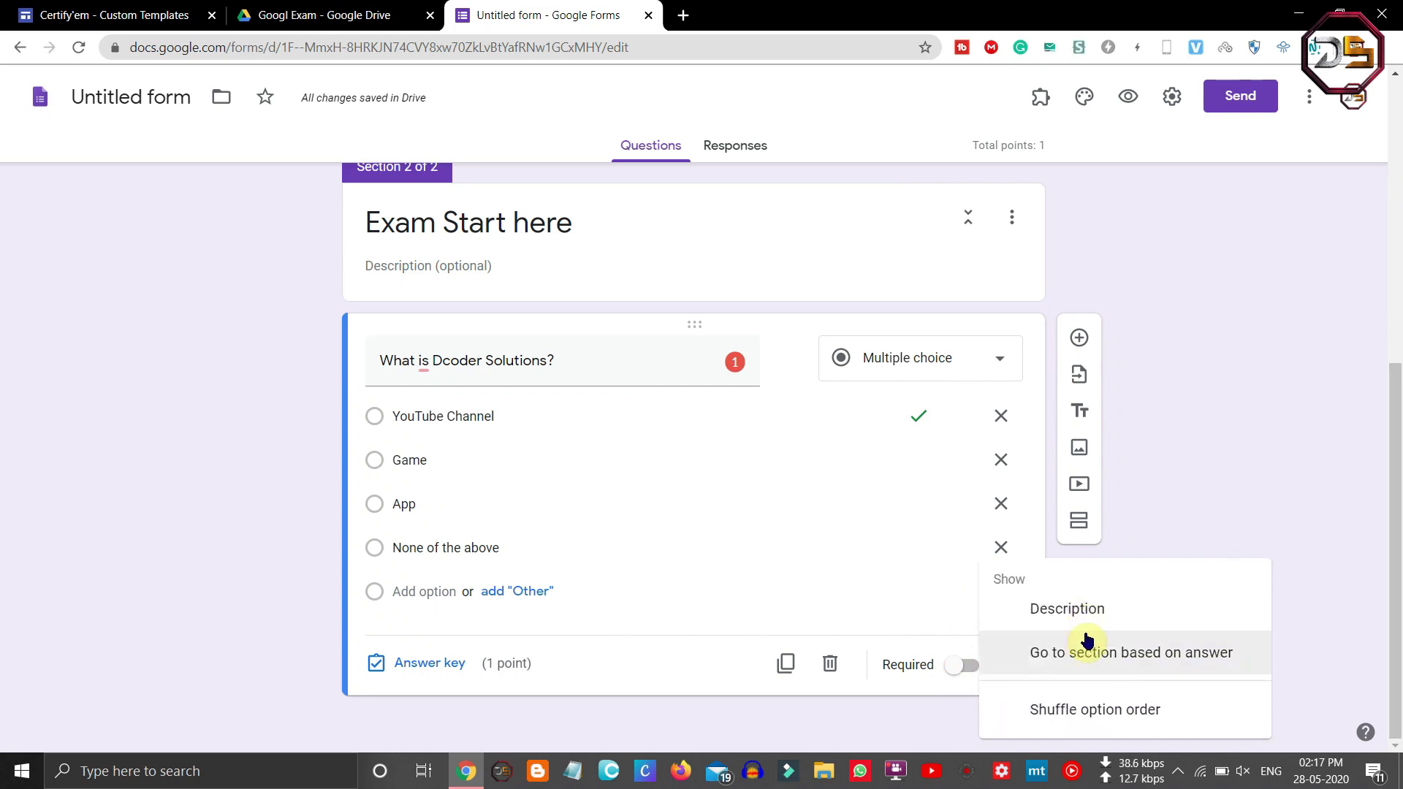
click(1077, 715)
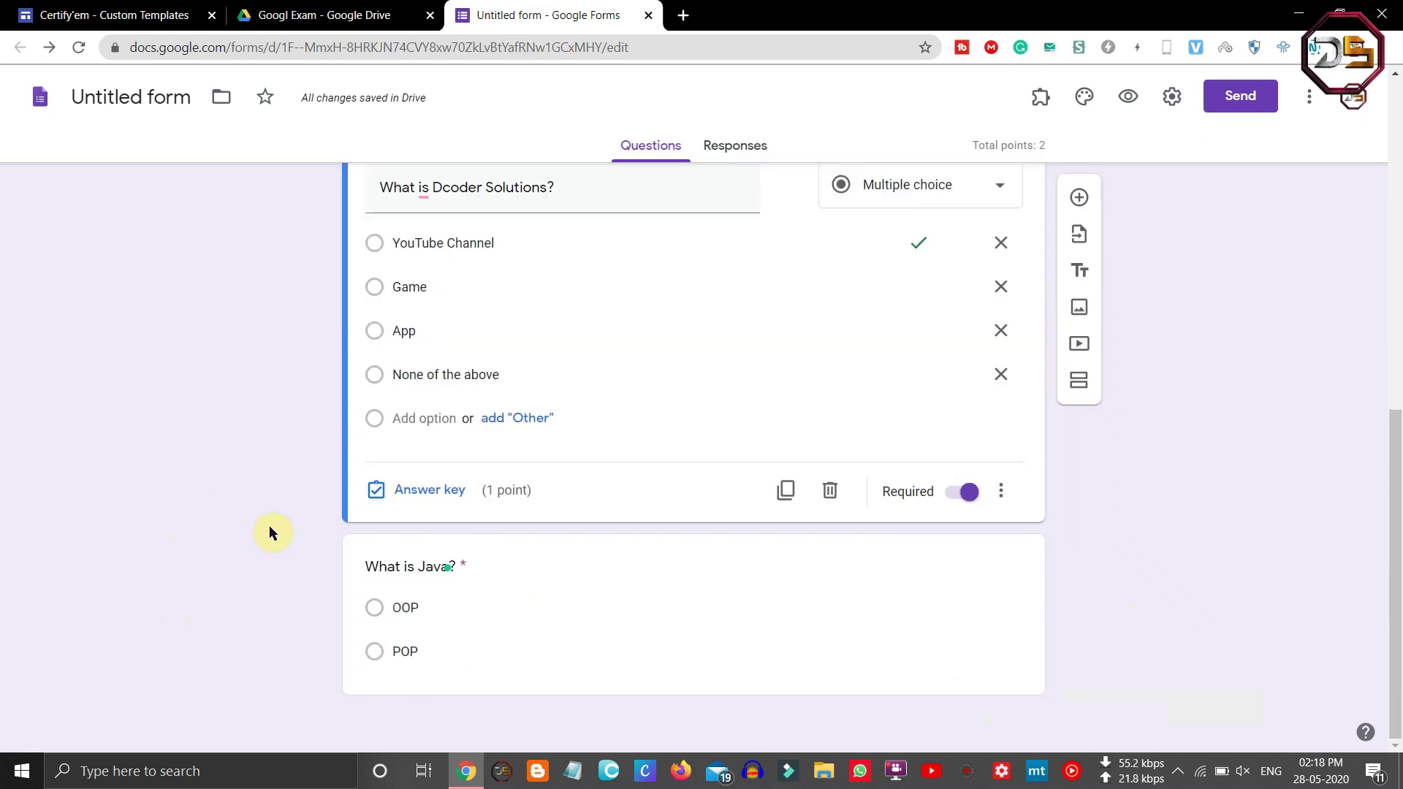
- Link the form's responses to a new spreadsheet named "Result" and open that spreadsheet
scroll(269, 525, up, 1)
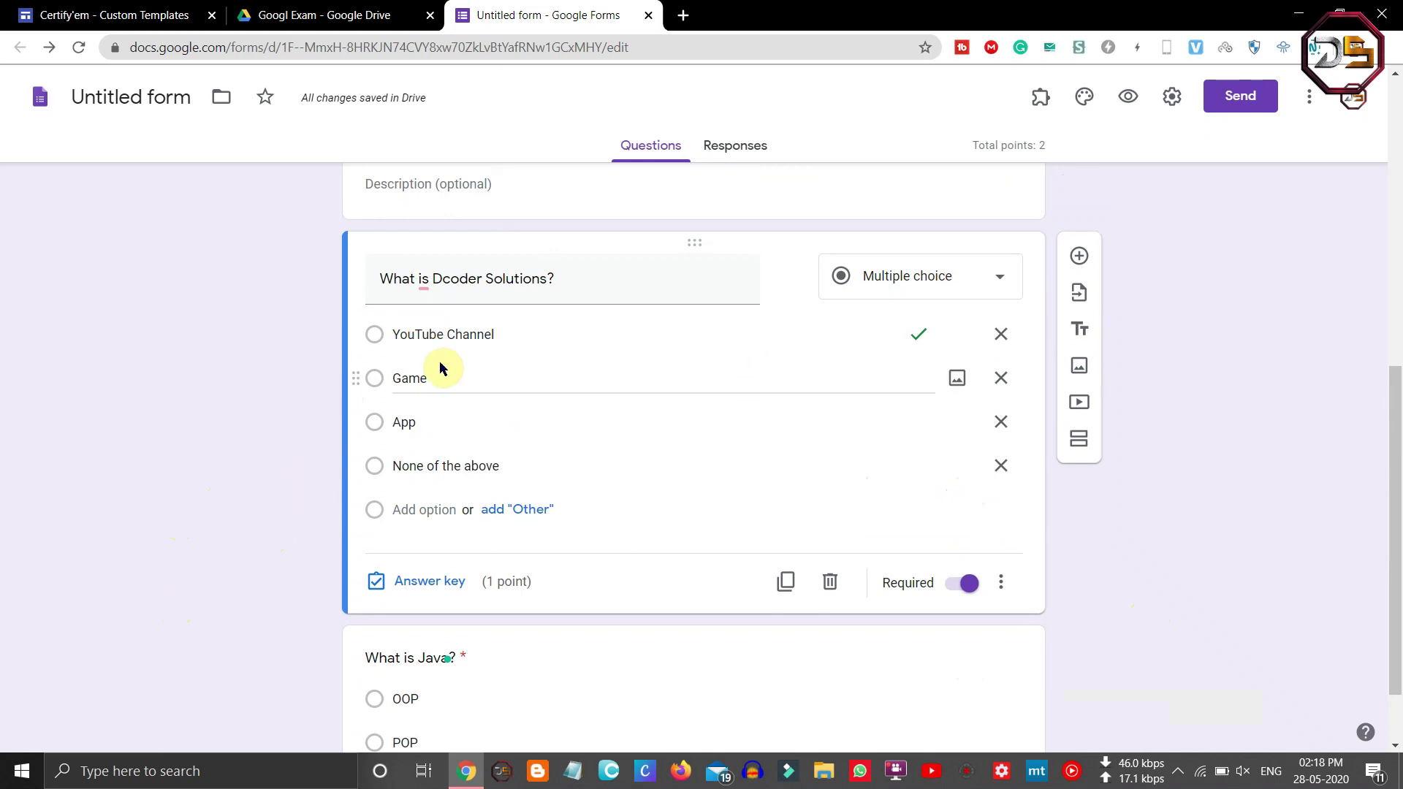
scroll(432, 425, down, 1)
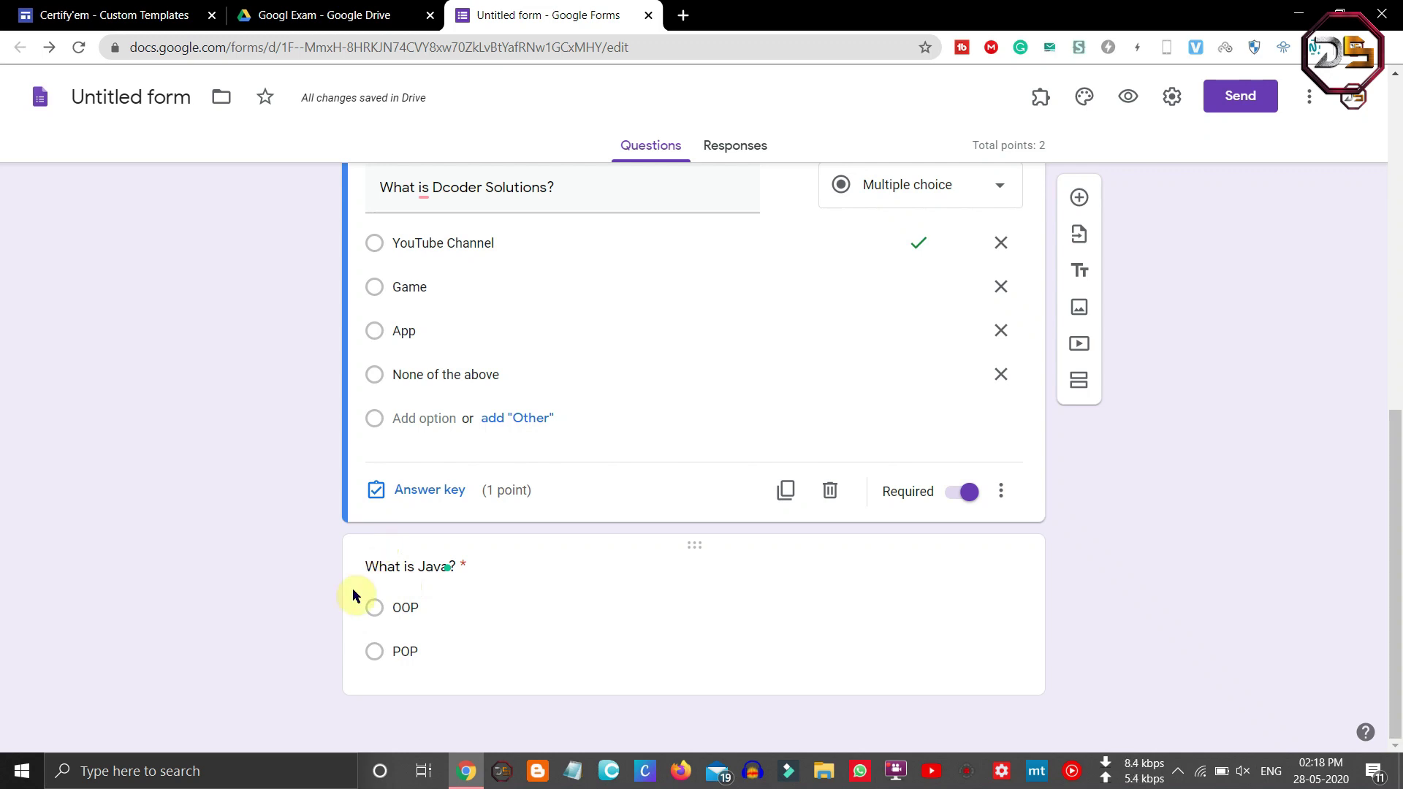
scroll(354, 577, up, 4)
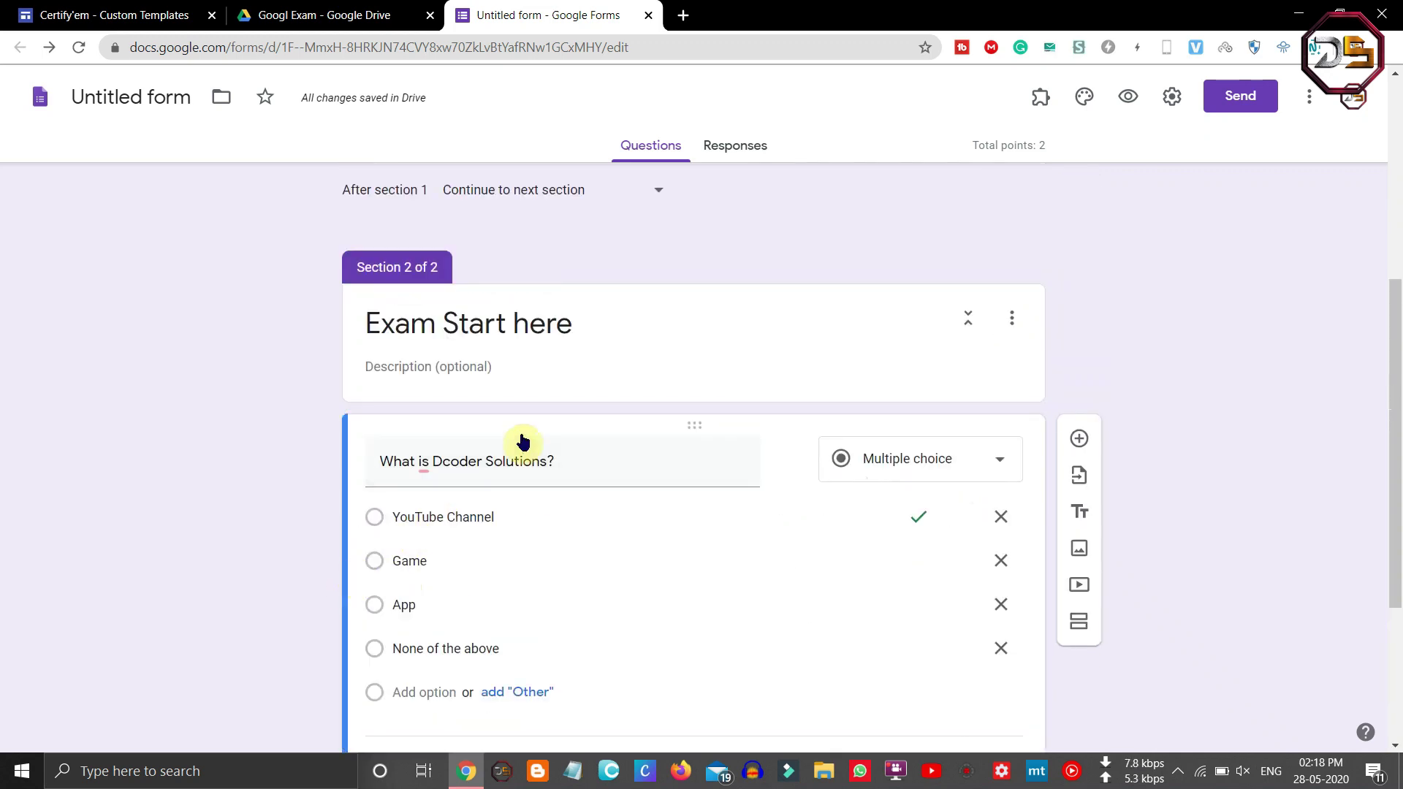
click(728, 156)
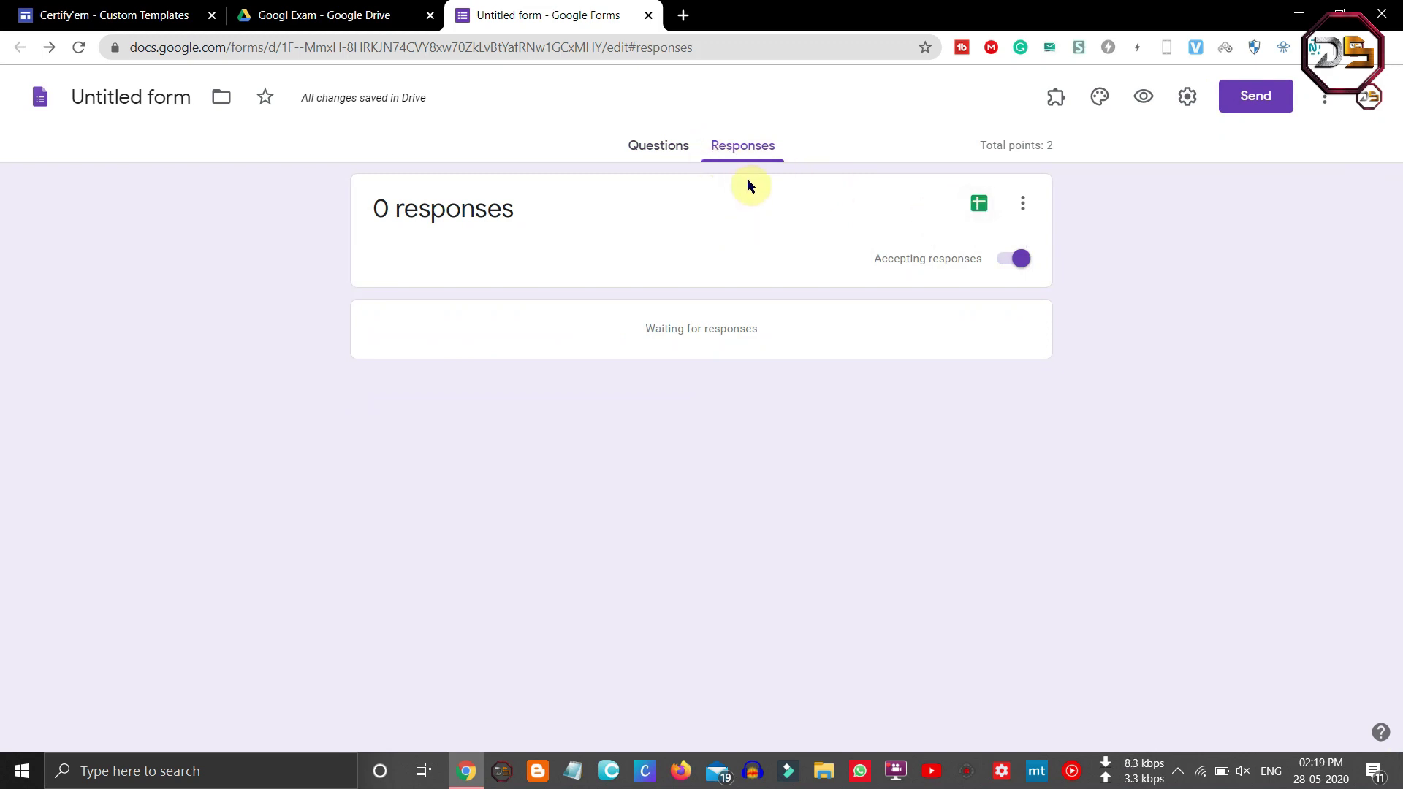
click(983, 206)
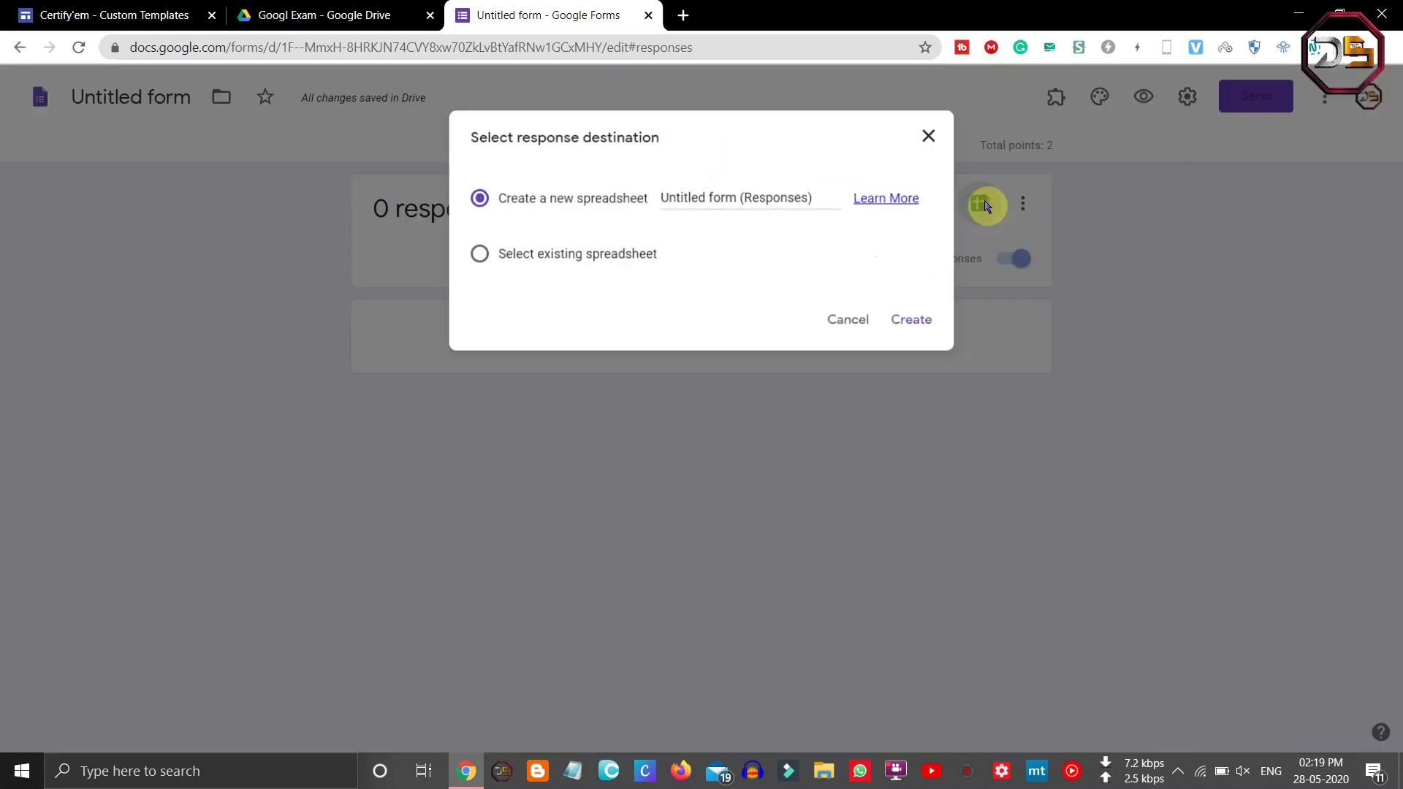
click(746, 196)
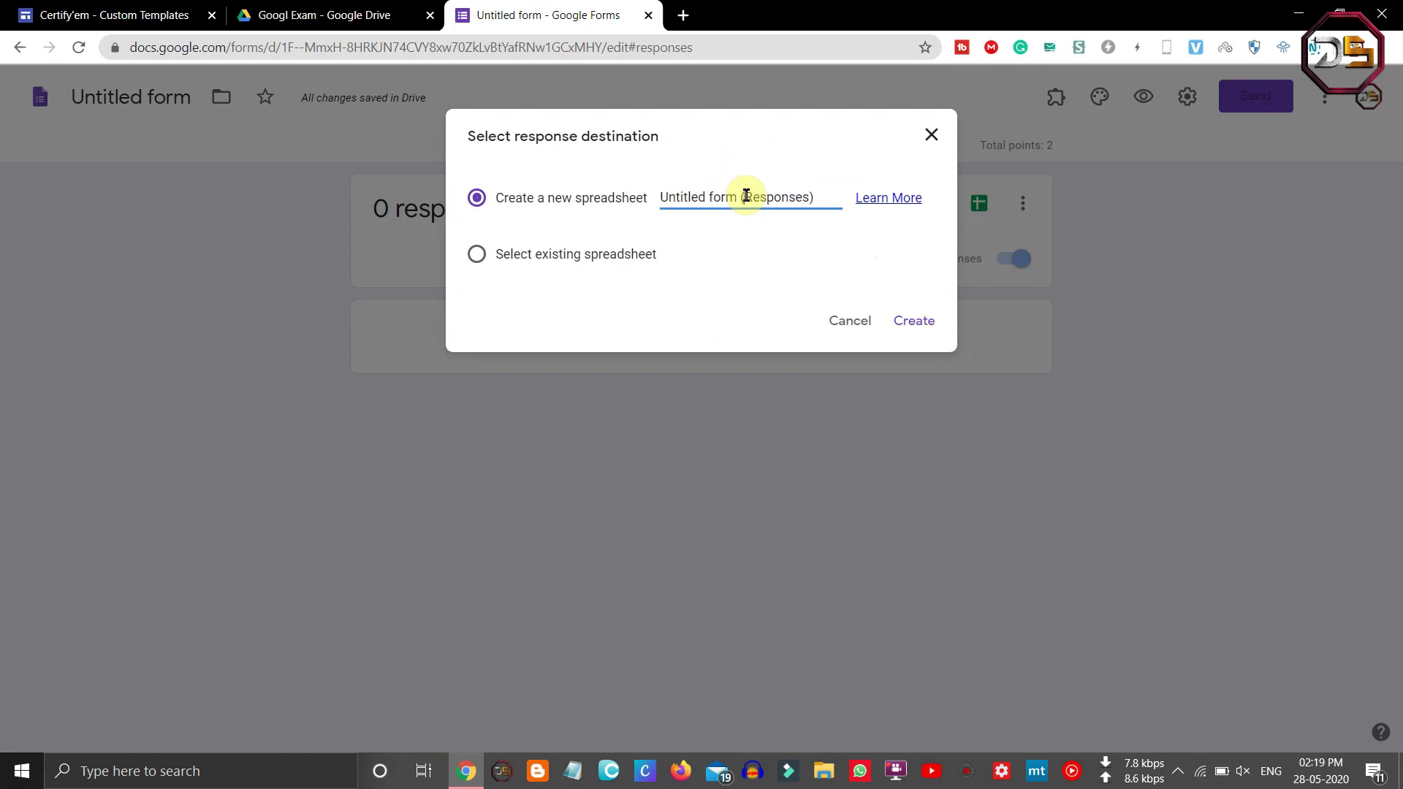
key(ctrl+a)
key(BackSpace)
text(Result)
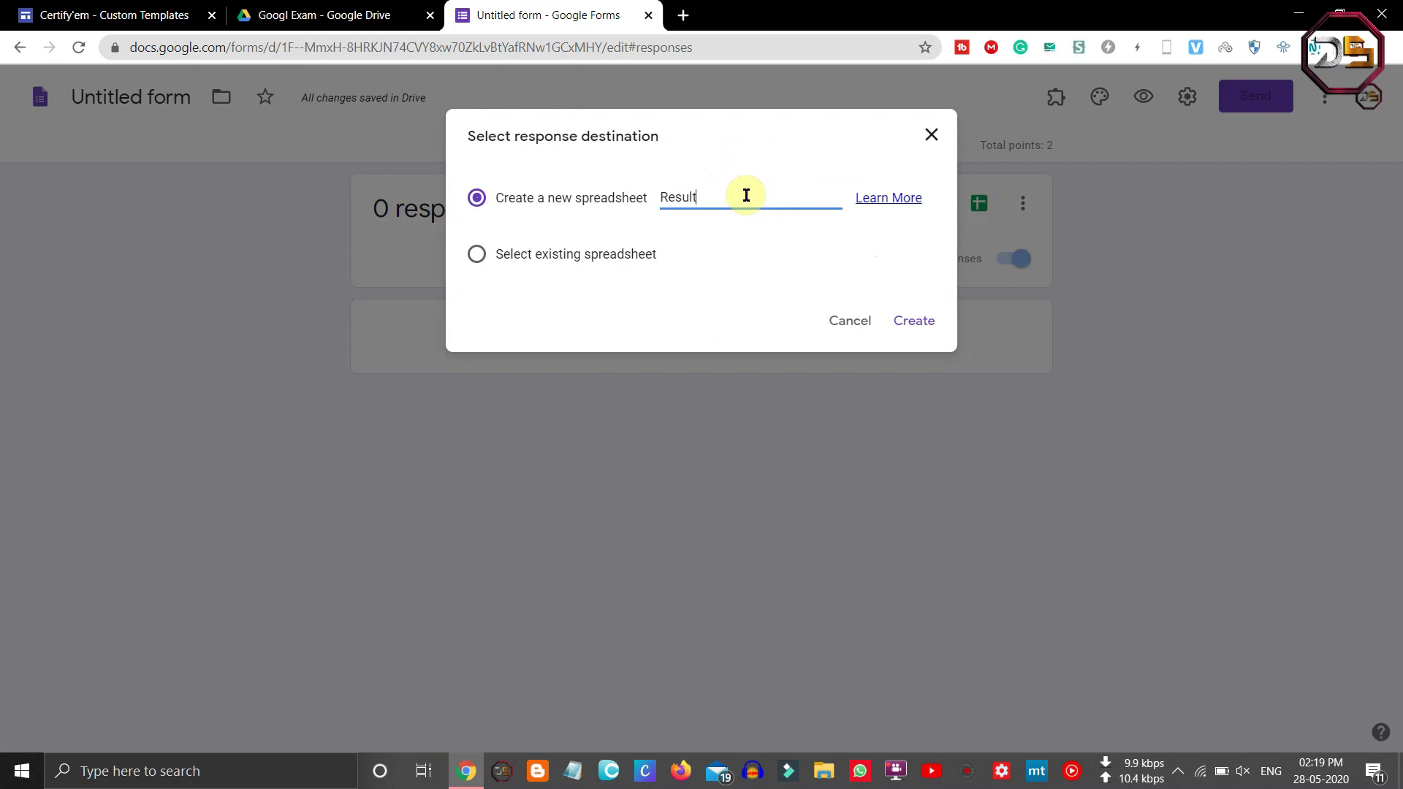
click(903, 322)
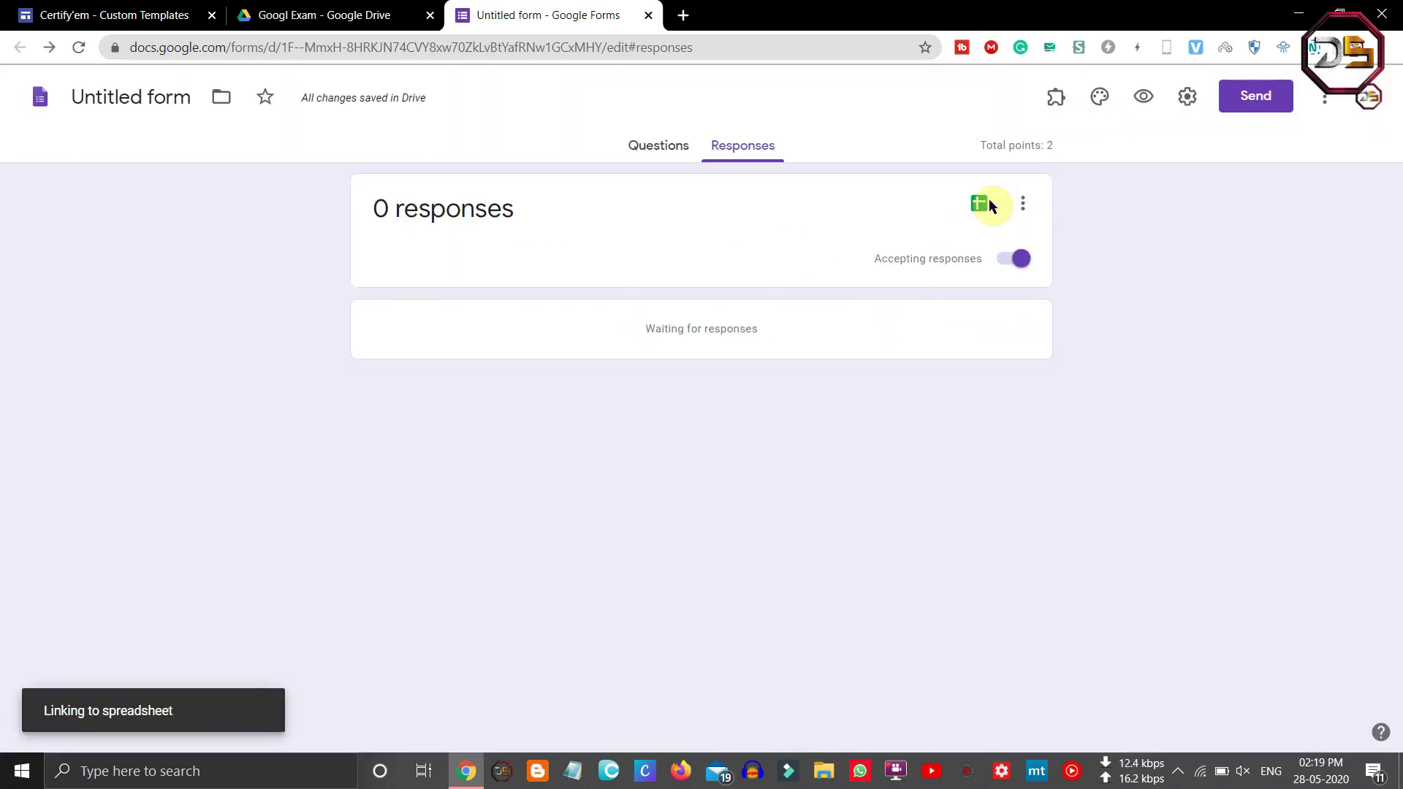
click(973, 214)
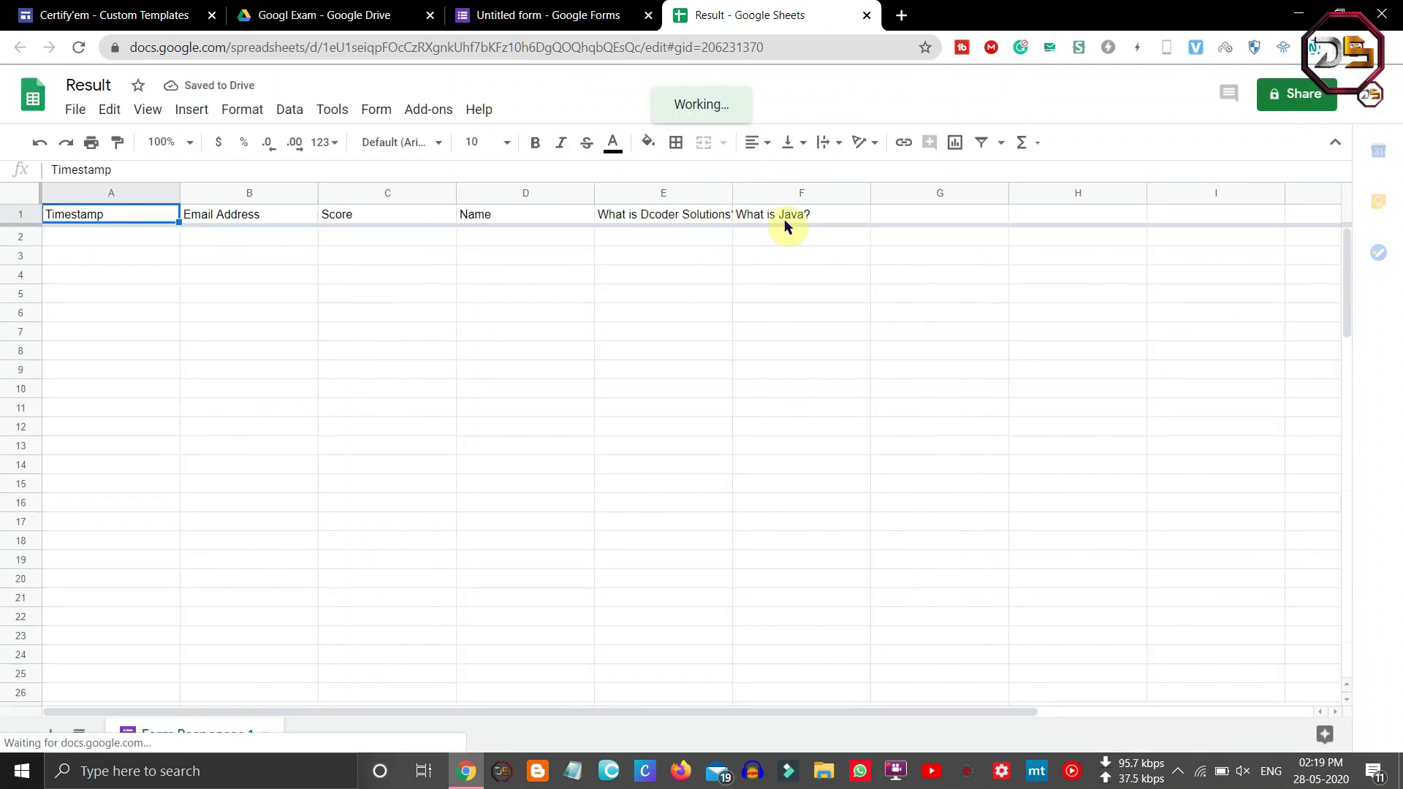
- Look up the Certify'em listing among the add-ons for the form in the marketplace, and return to the form's questions
click(560, 10)
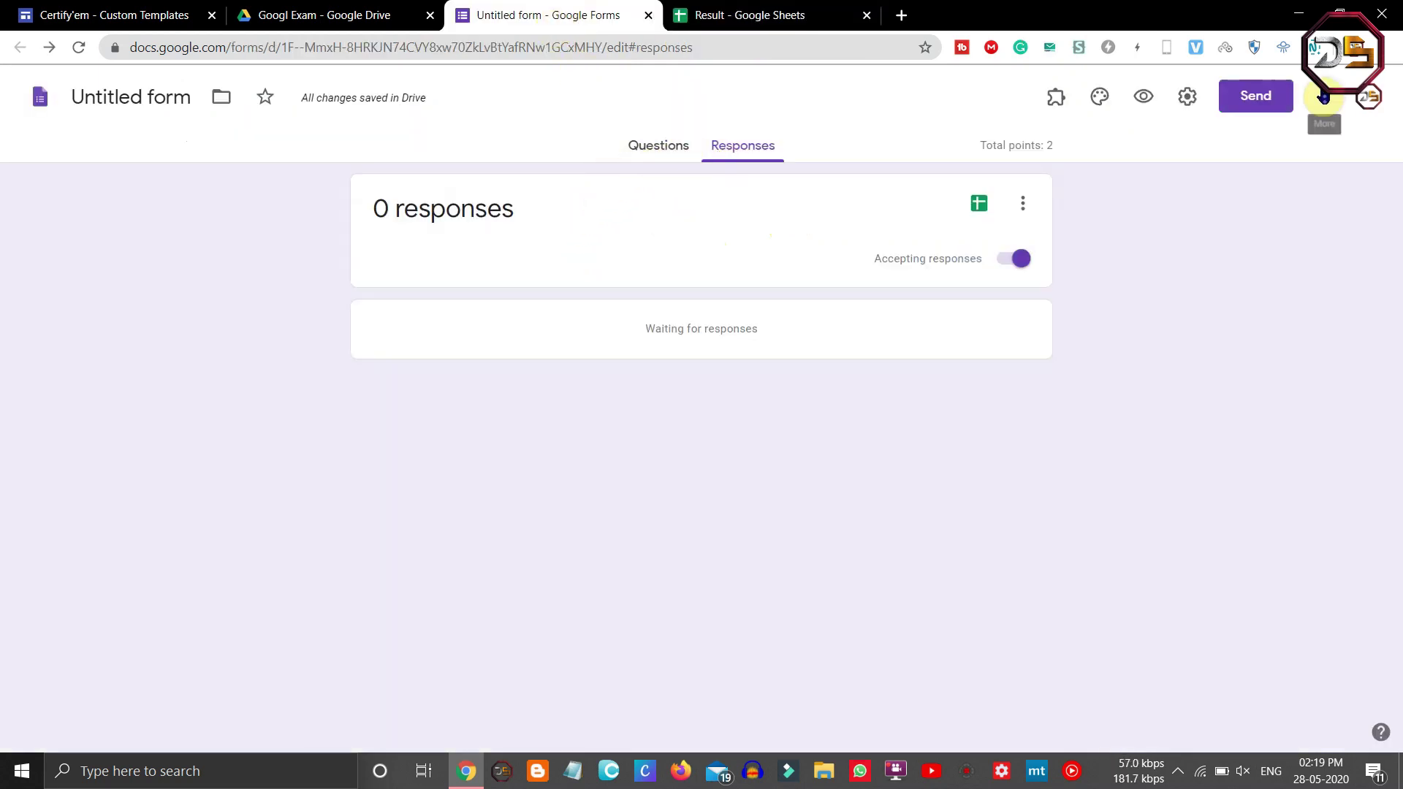
click(1323, 98)
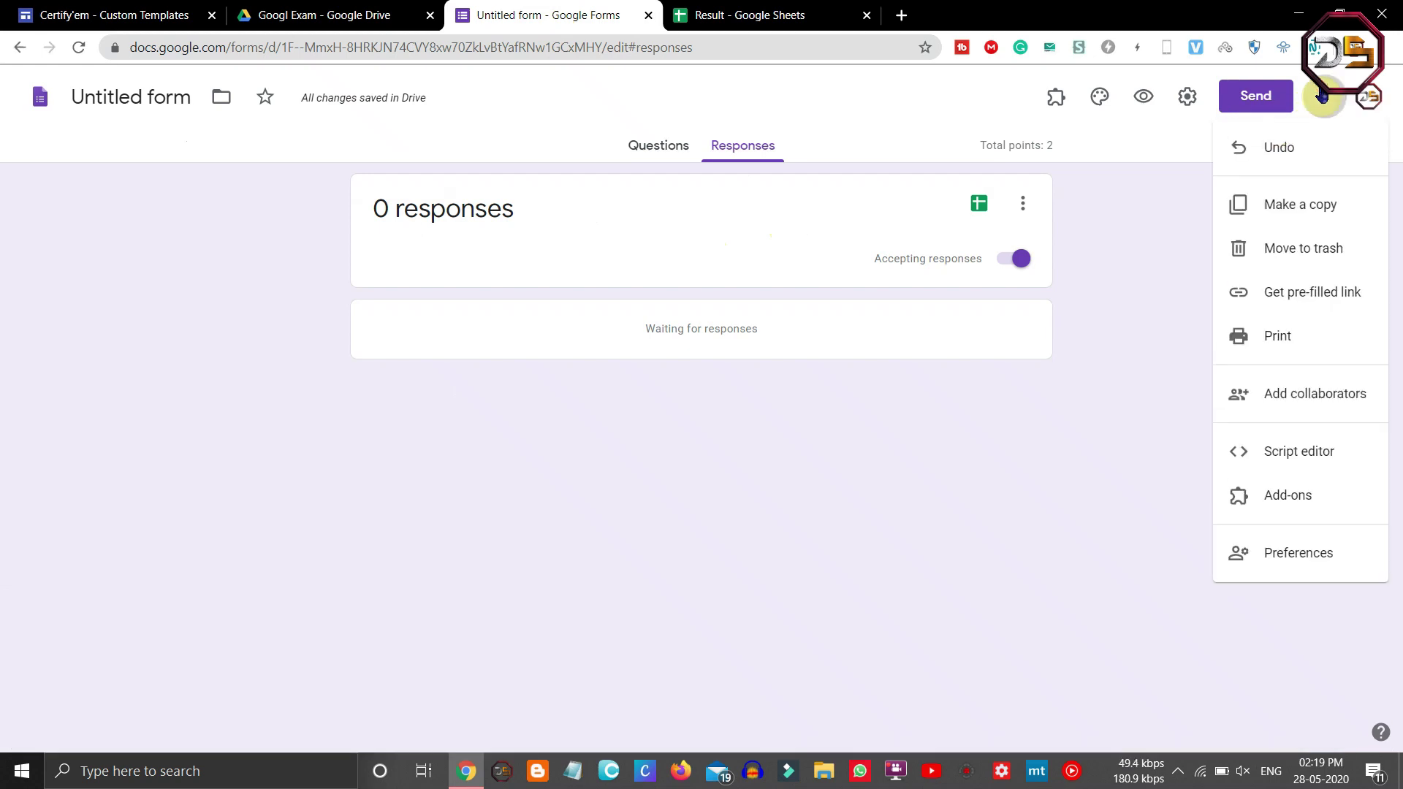
click(1290, 498)
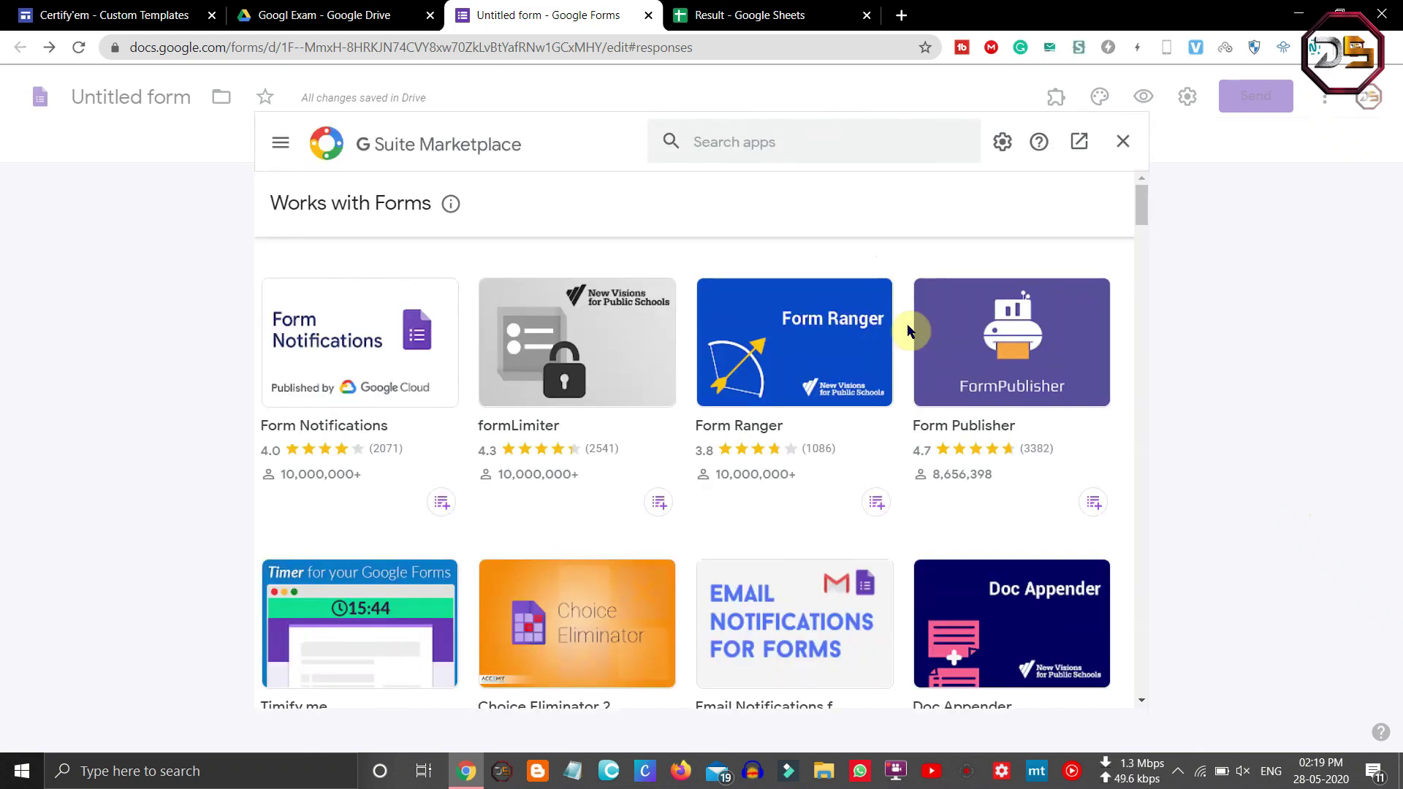
scroll(643, 409, down, 5)
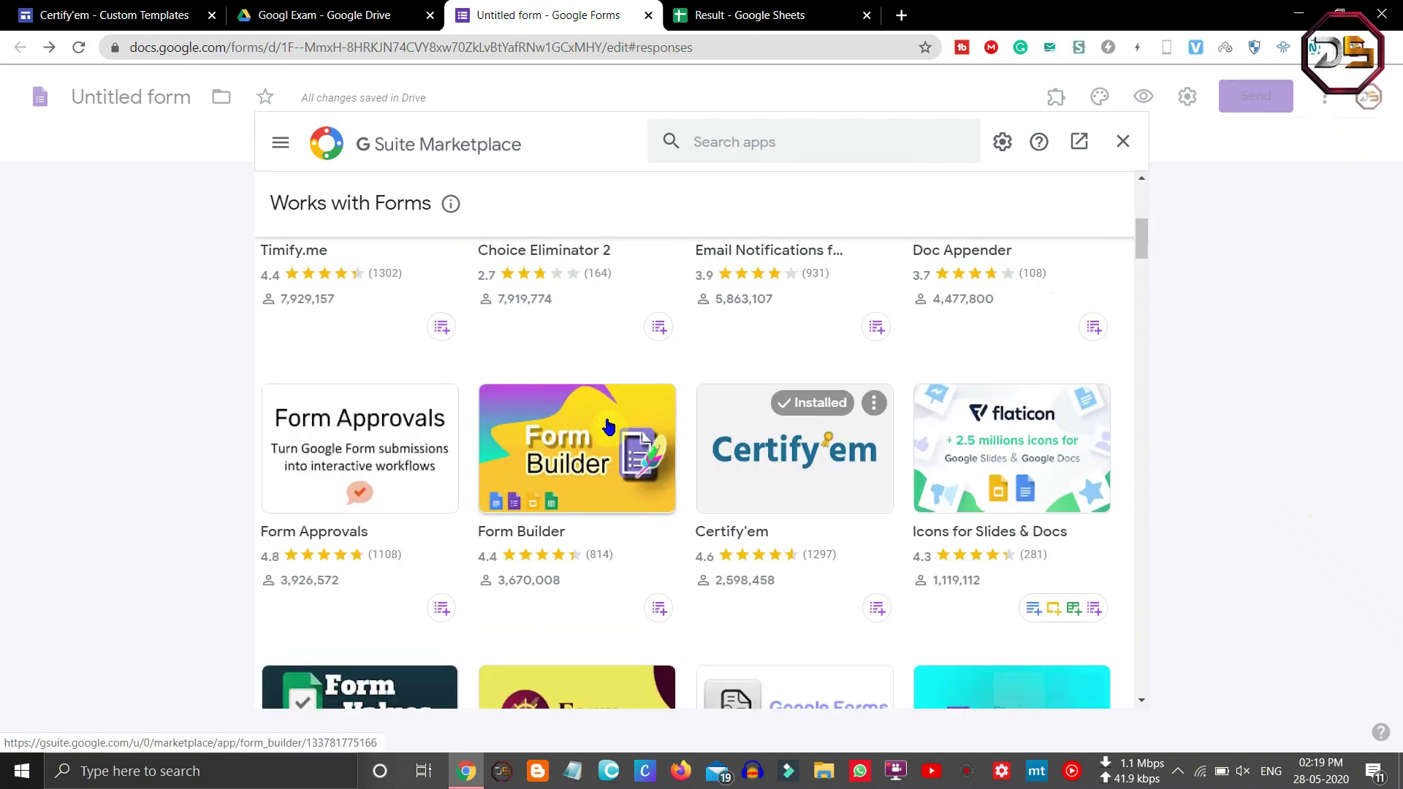
scroll(721, 407, up, 5)
scroll(767, 491, down, 4)
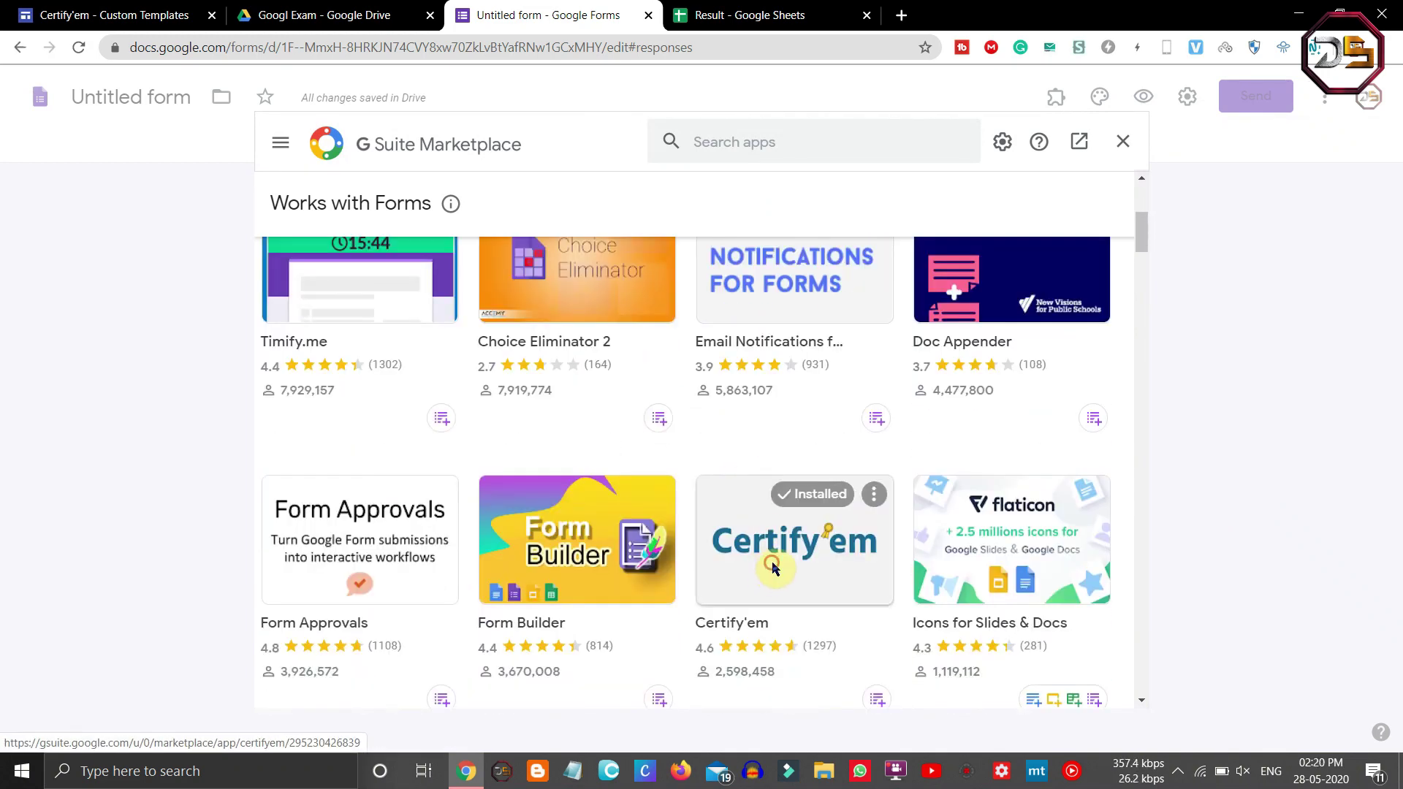
click(772, 565)
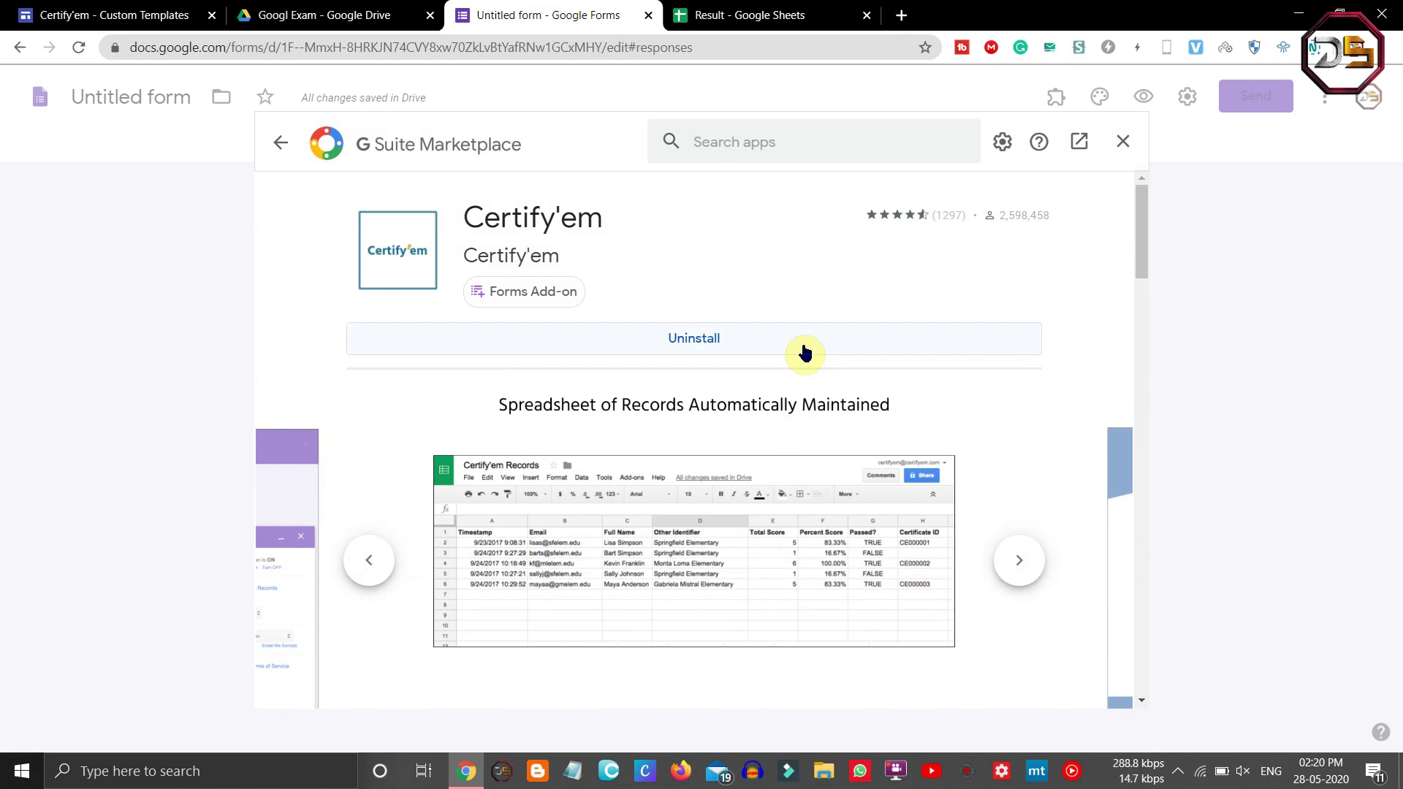
click(1126, 146)
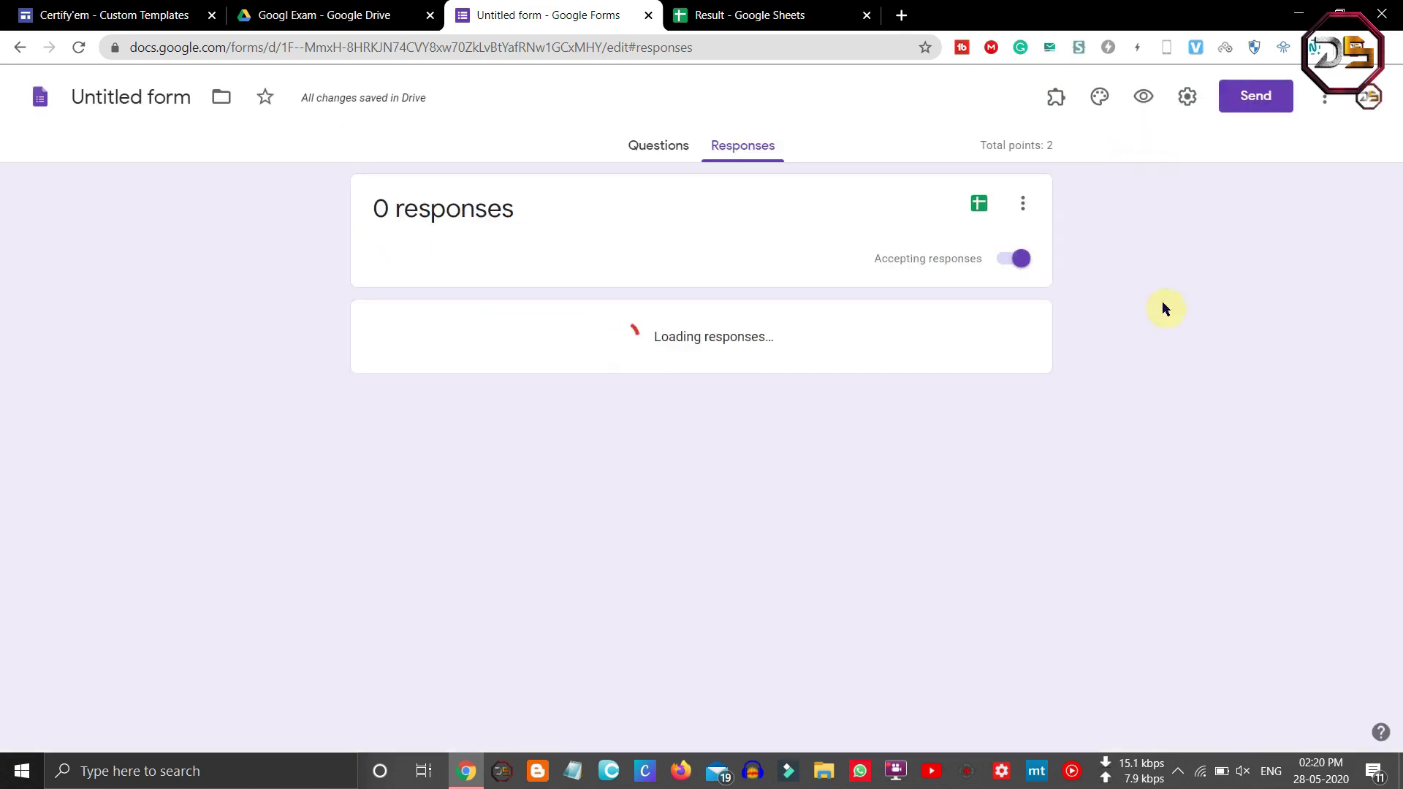
click(664, 159)
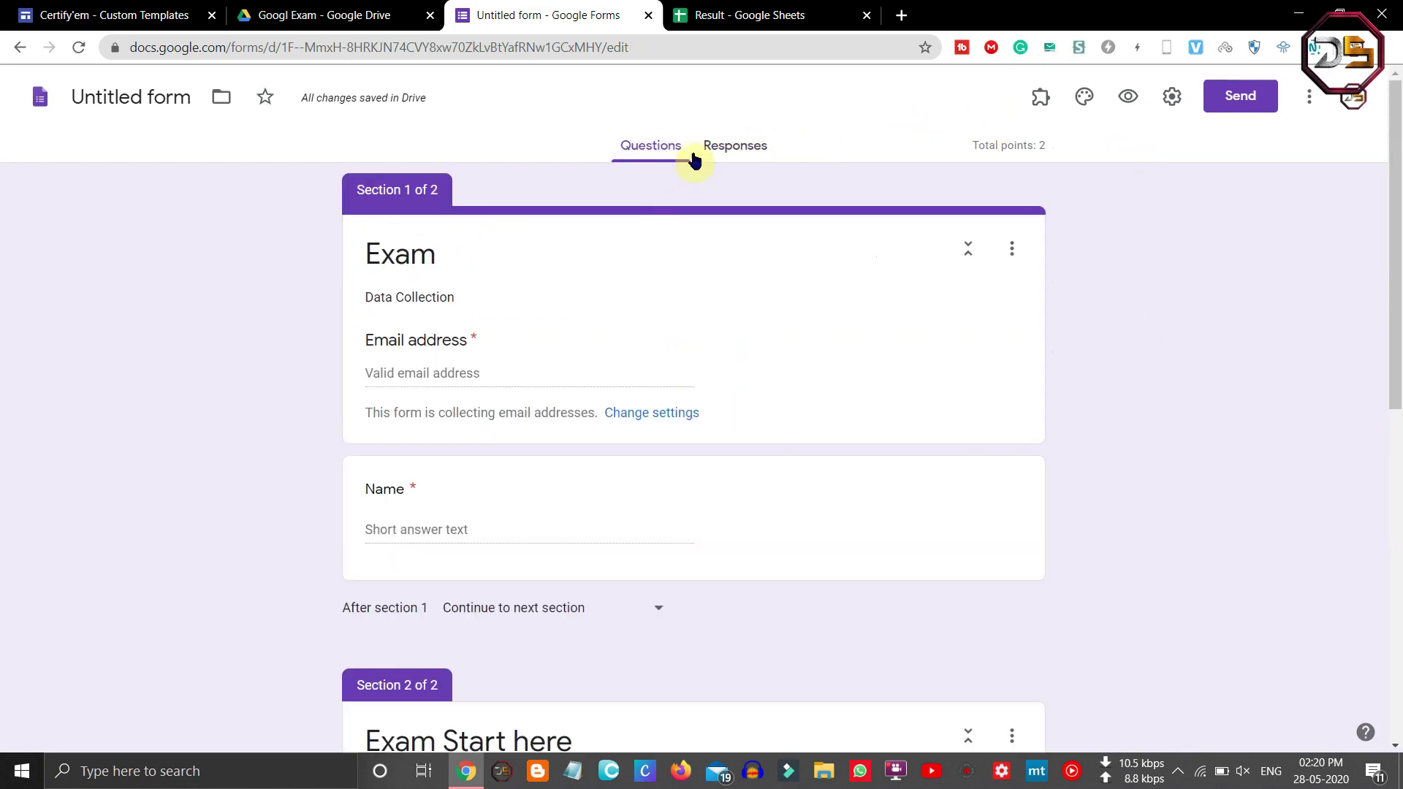
click(1045, 100)
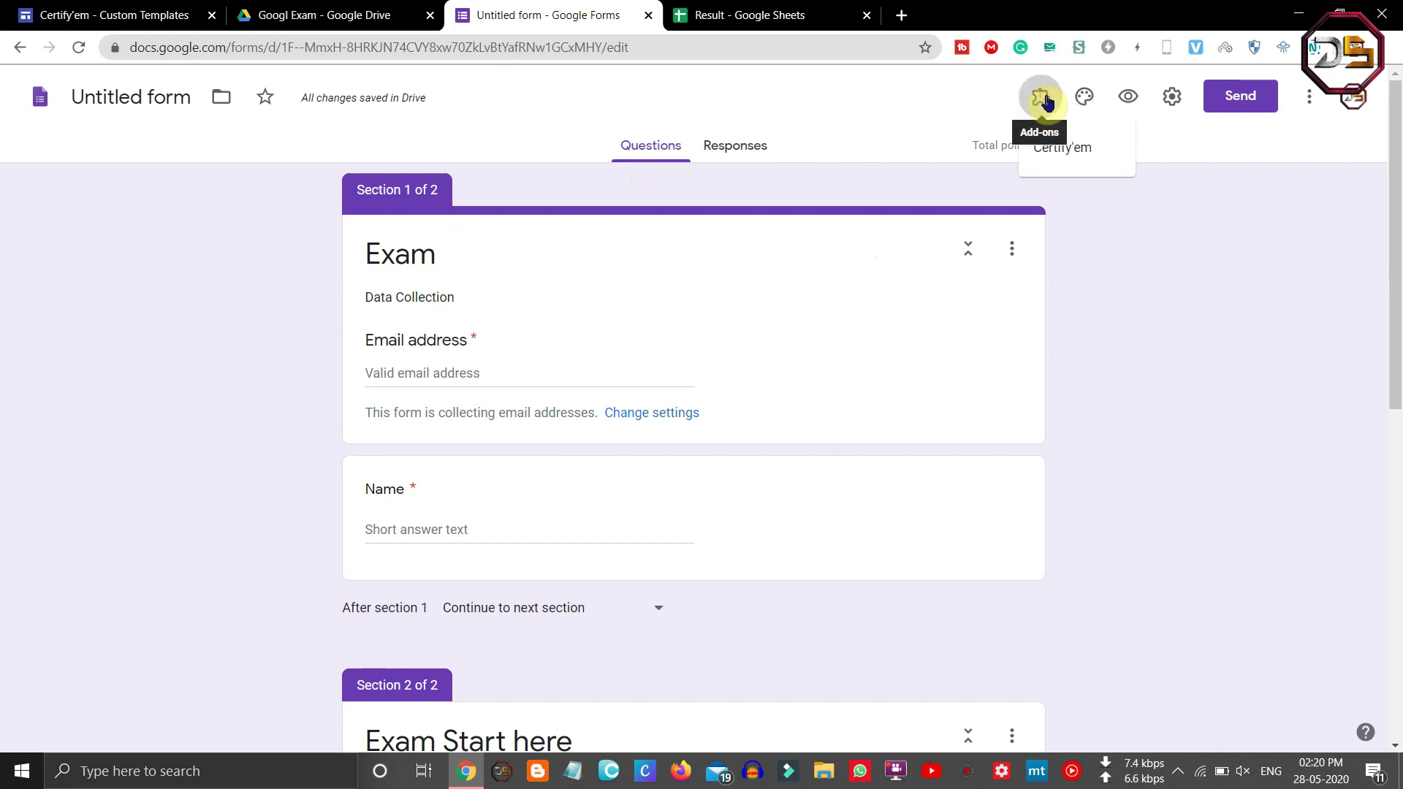
click(1050, 162)
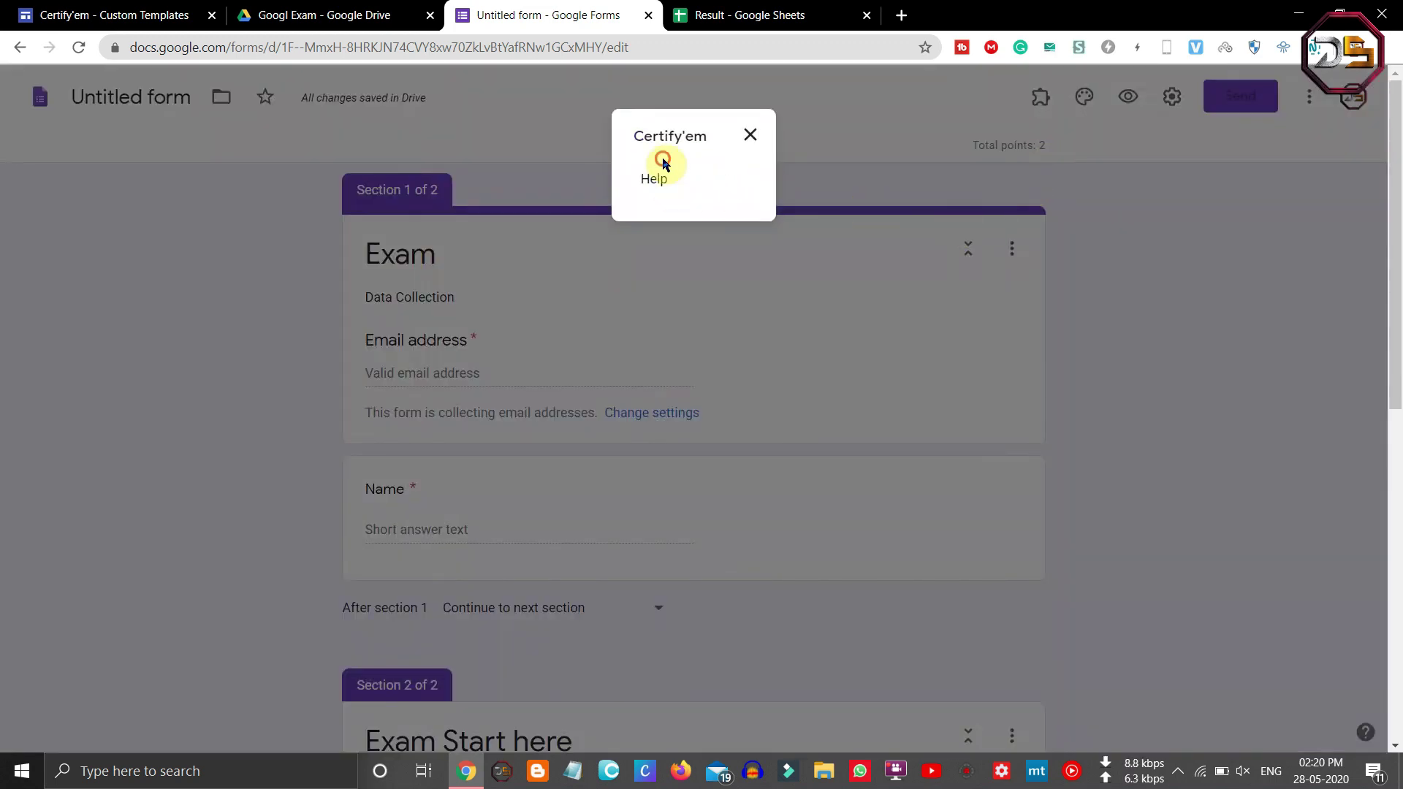
click(750, 137)
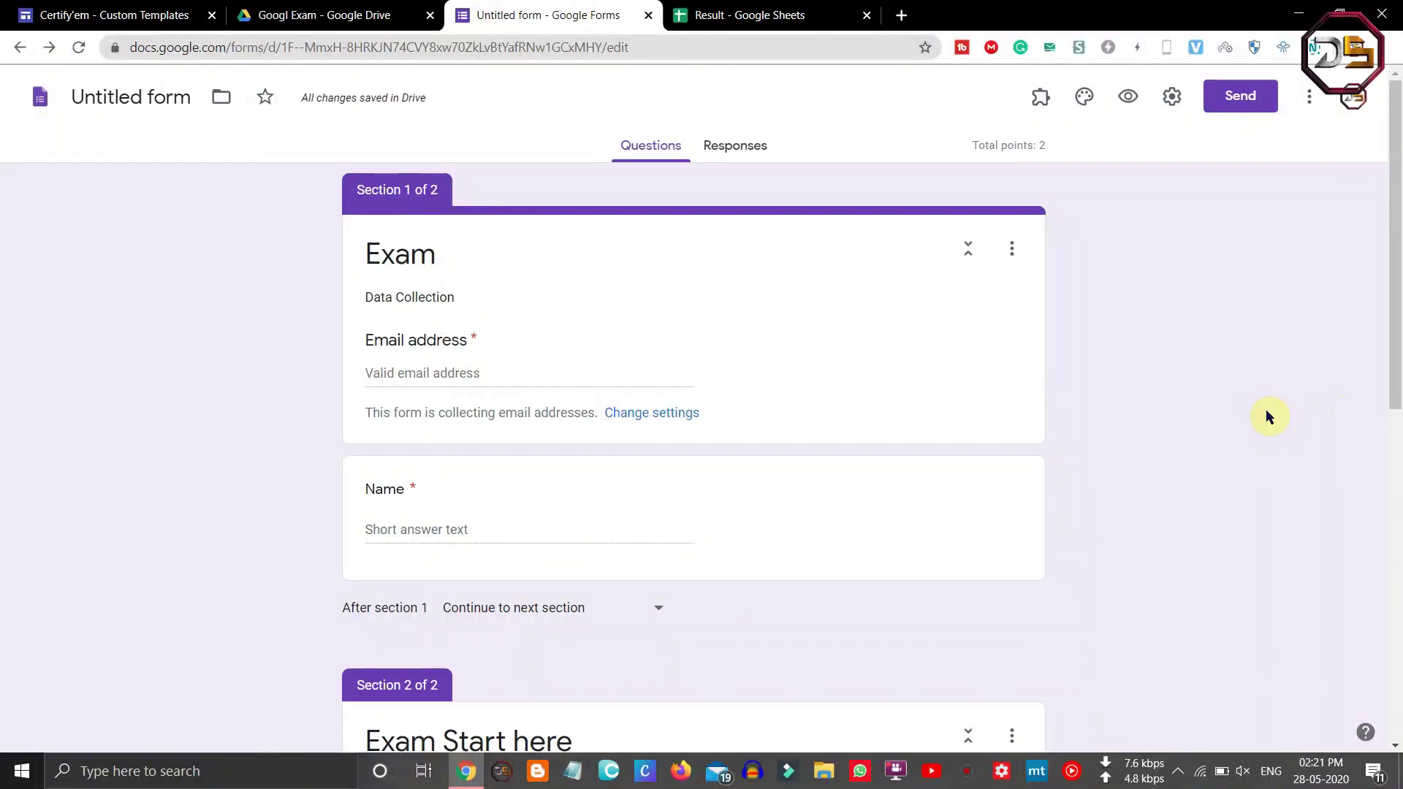
- Show the Certify'em controls for the form and turn certification on
click(1040, 92)
click(1064, 156)
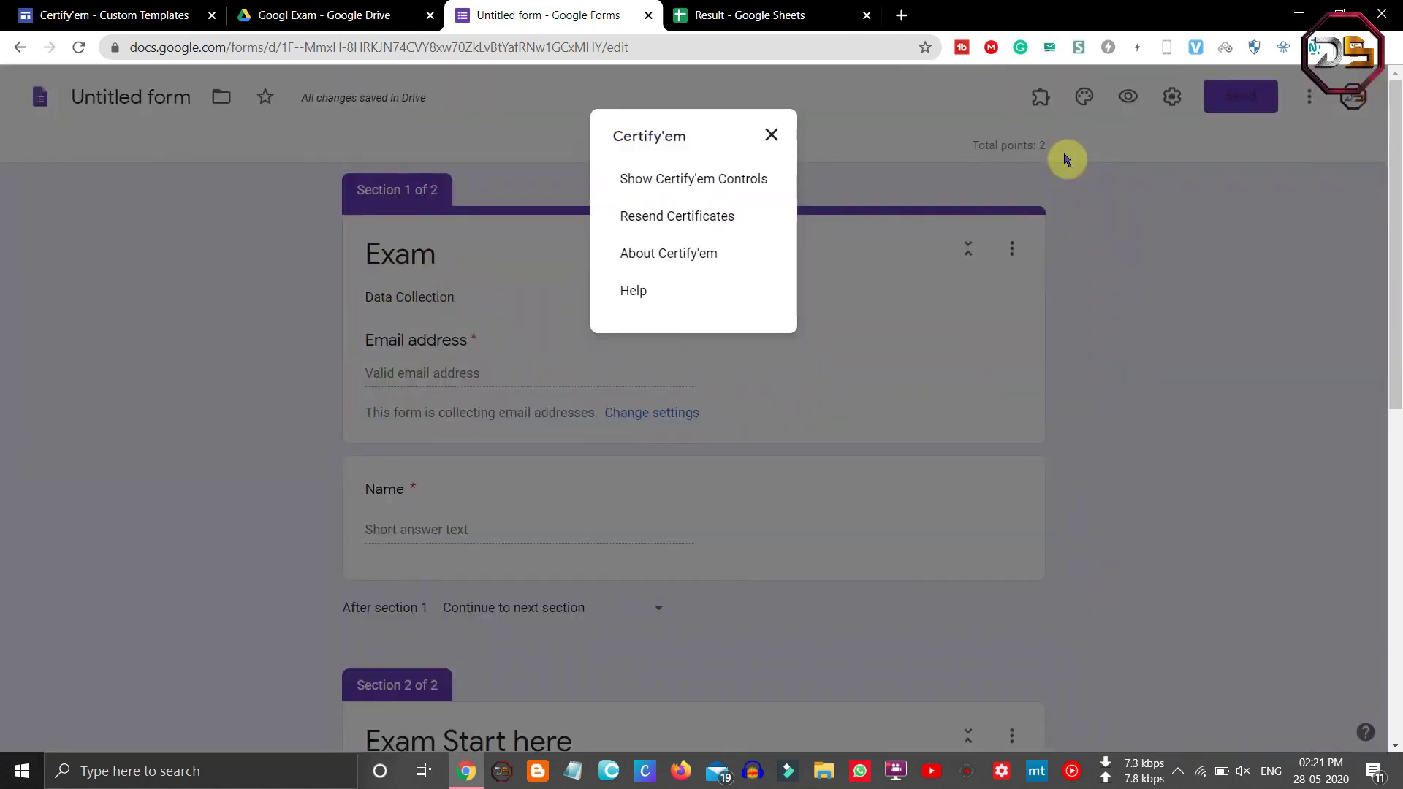
click(633, 184)
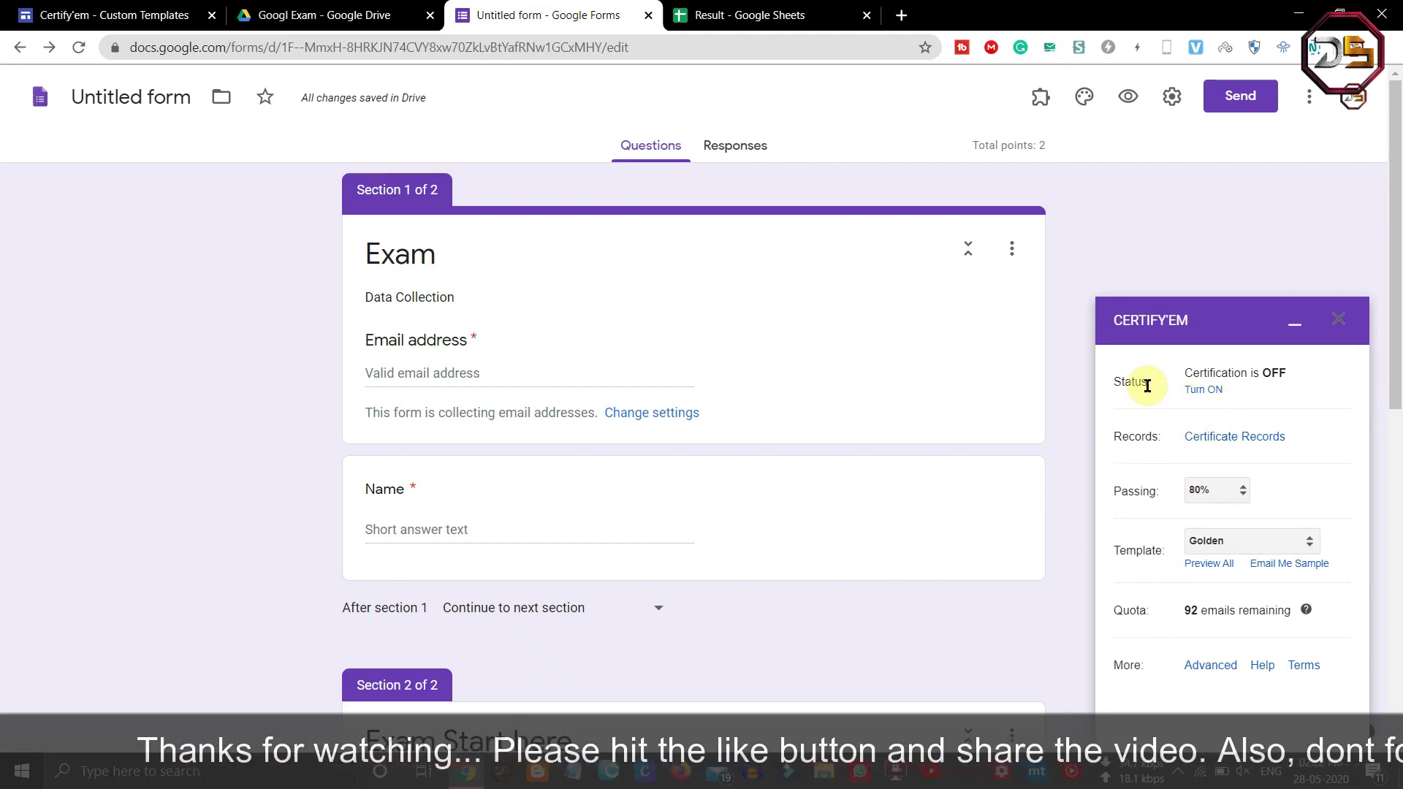
double_click(1198, 398)
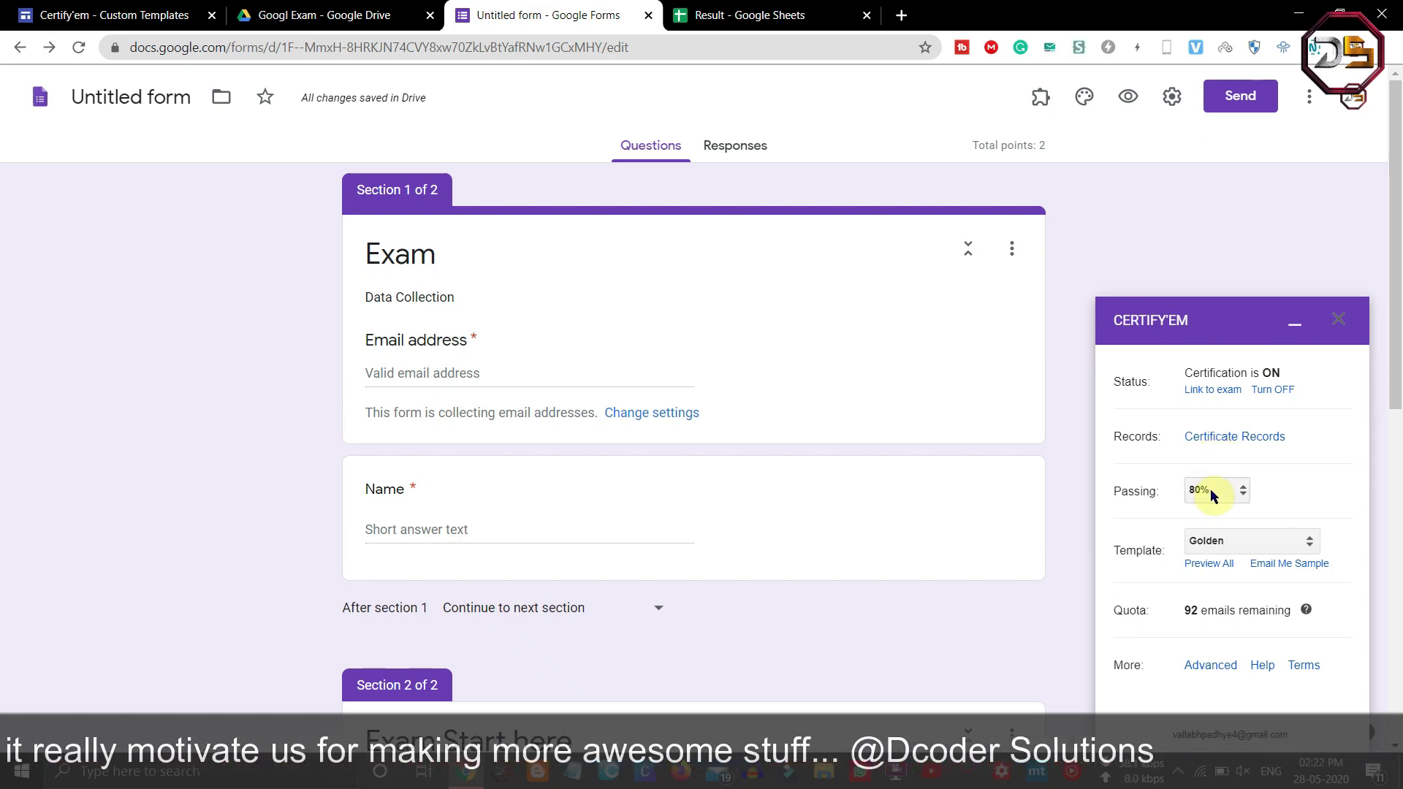
- Set the Certify'em passing score to 50% and choose to use a custom template for the certificate
click(1236, 492)
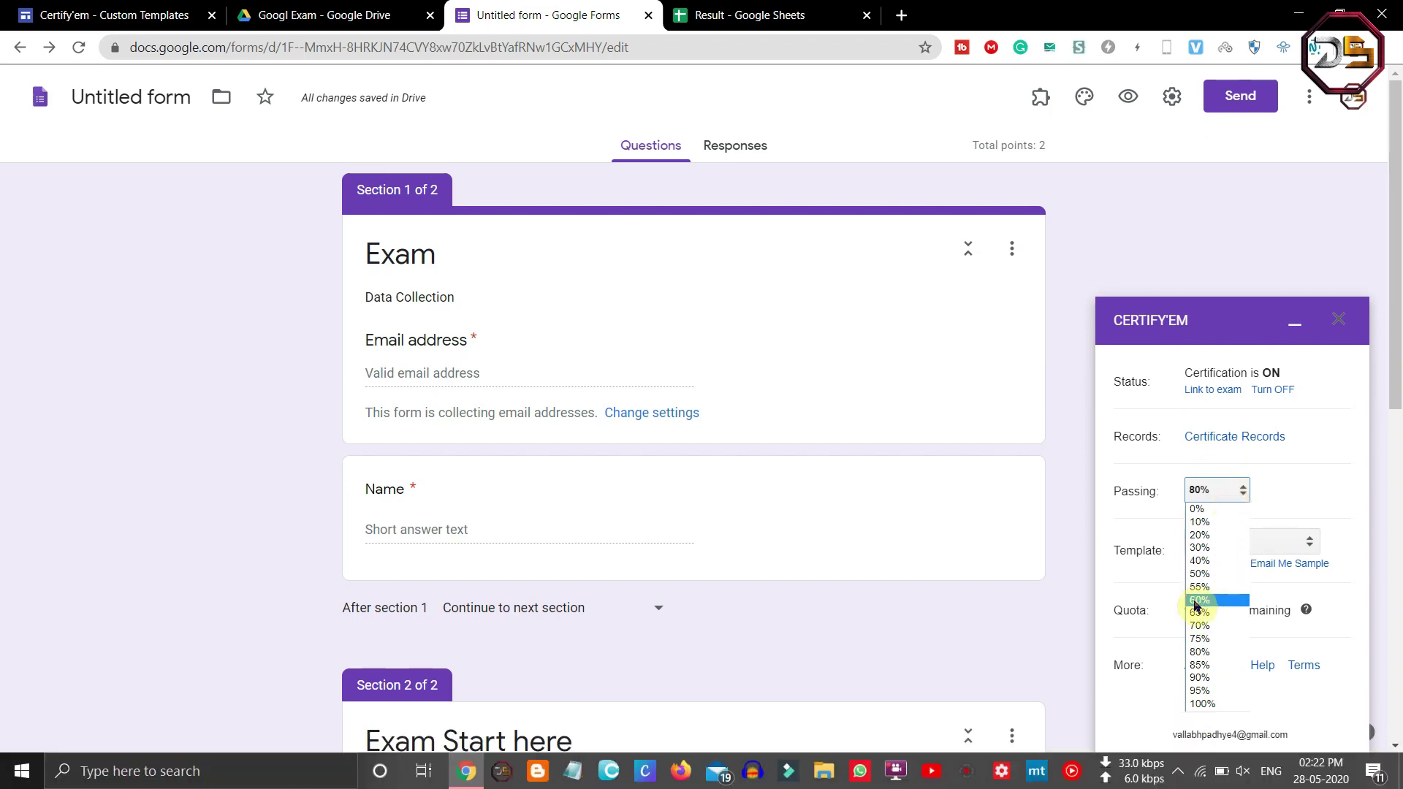
click(1197, 573)
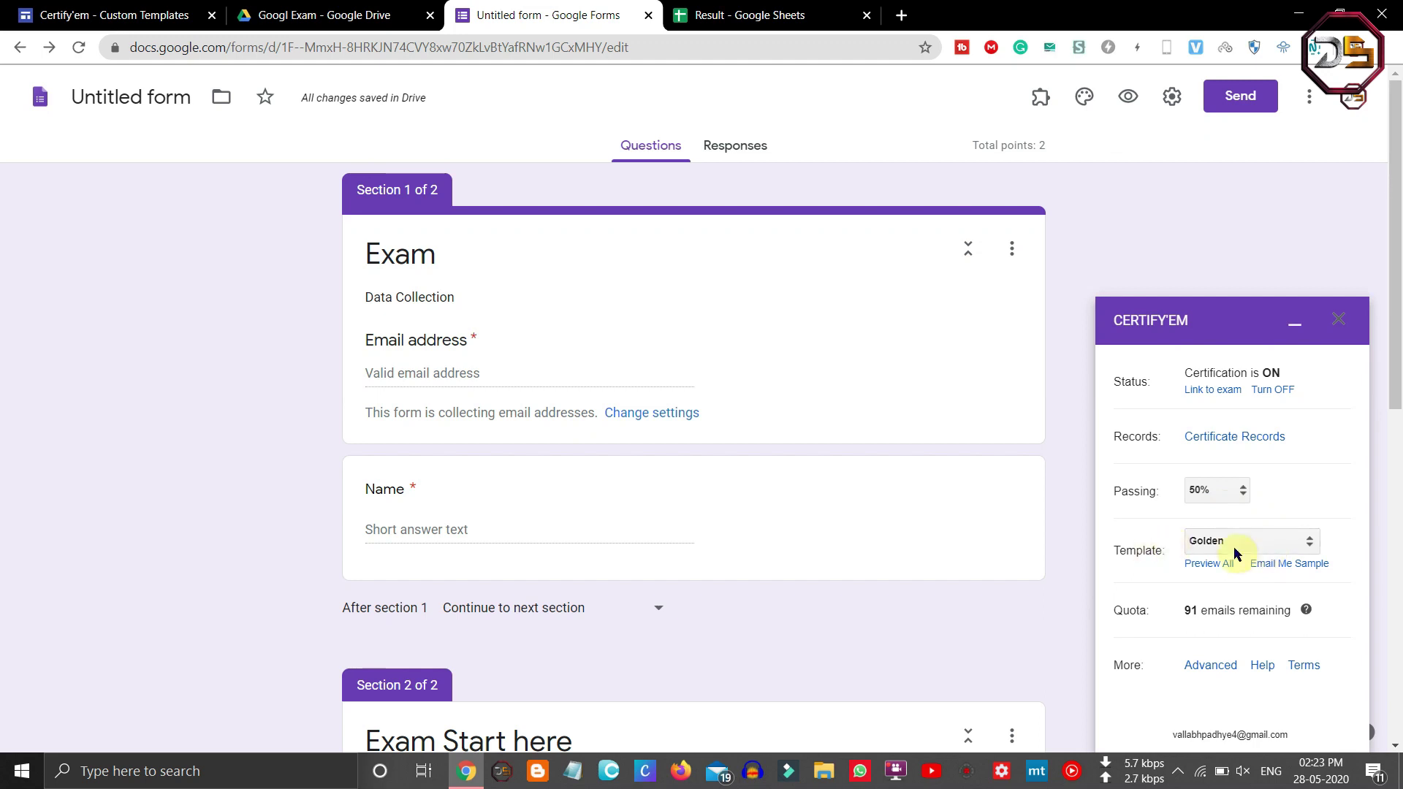
click(1252, 542)
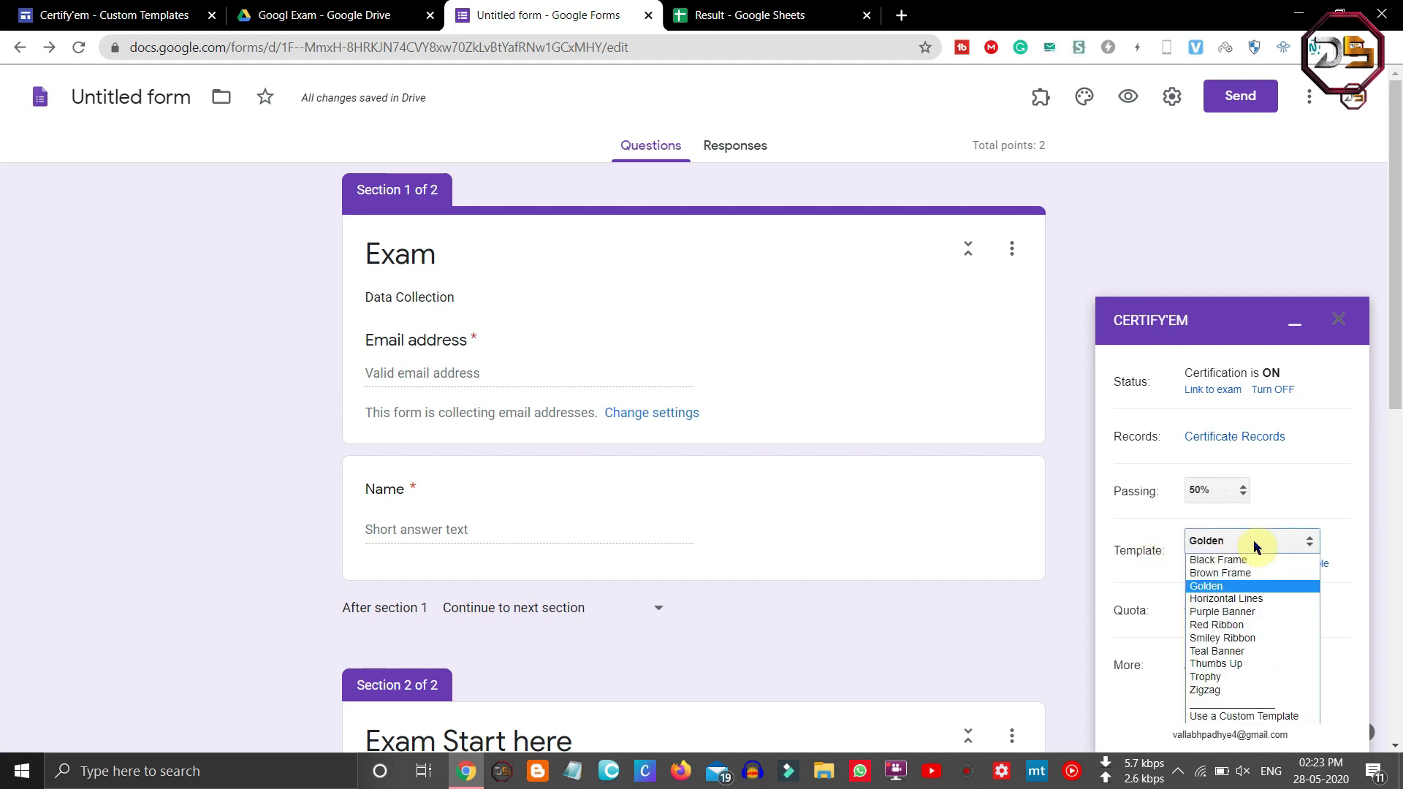
click(1244, 716)
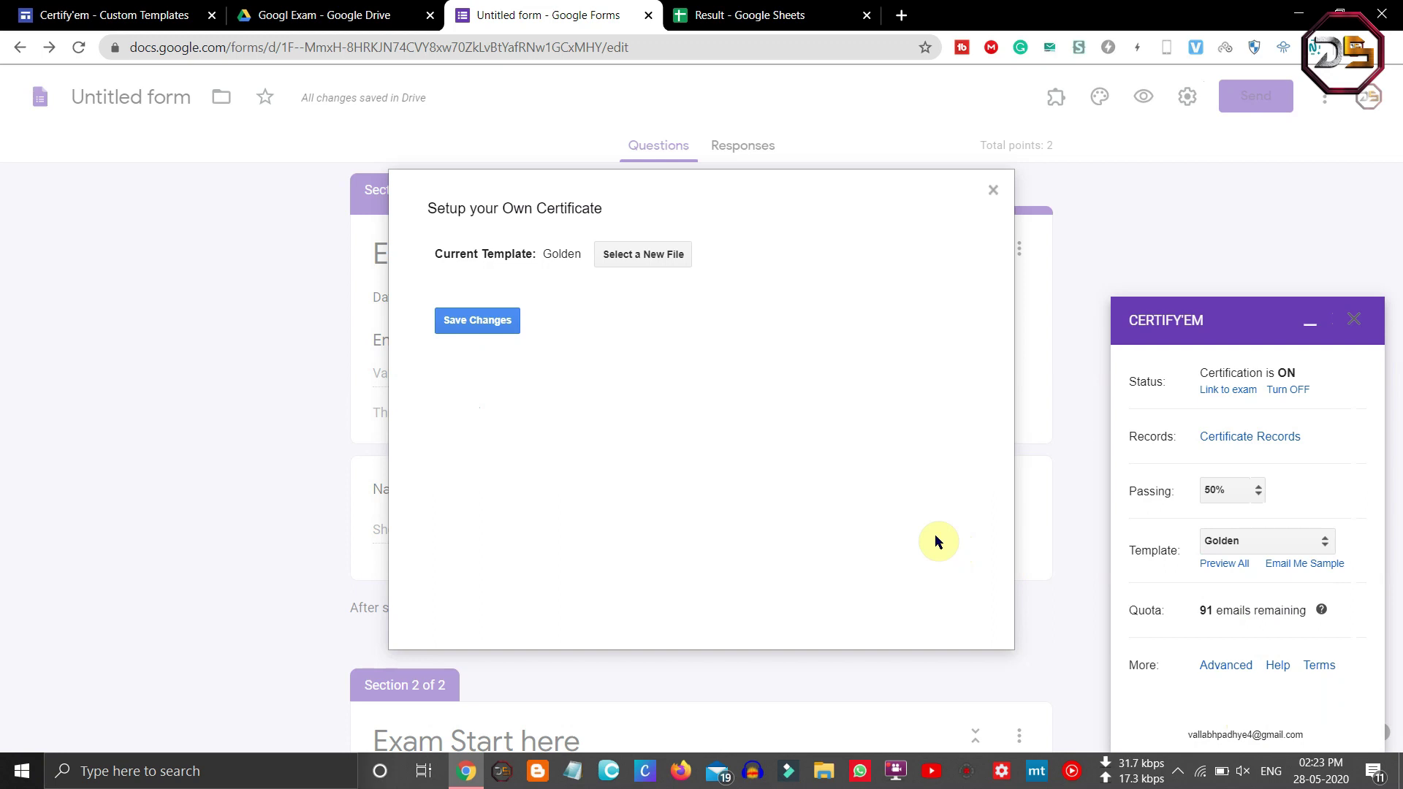
- Switch to the Googl Exam folder in Google Drive and create a new Google Slides presentation there
click(303, 9)
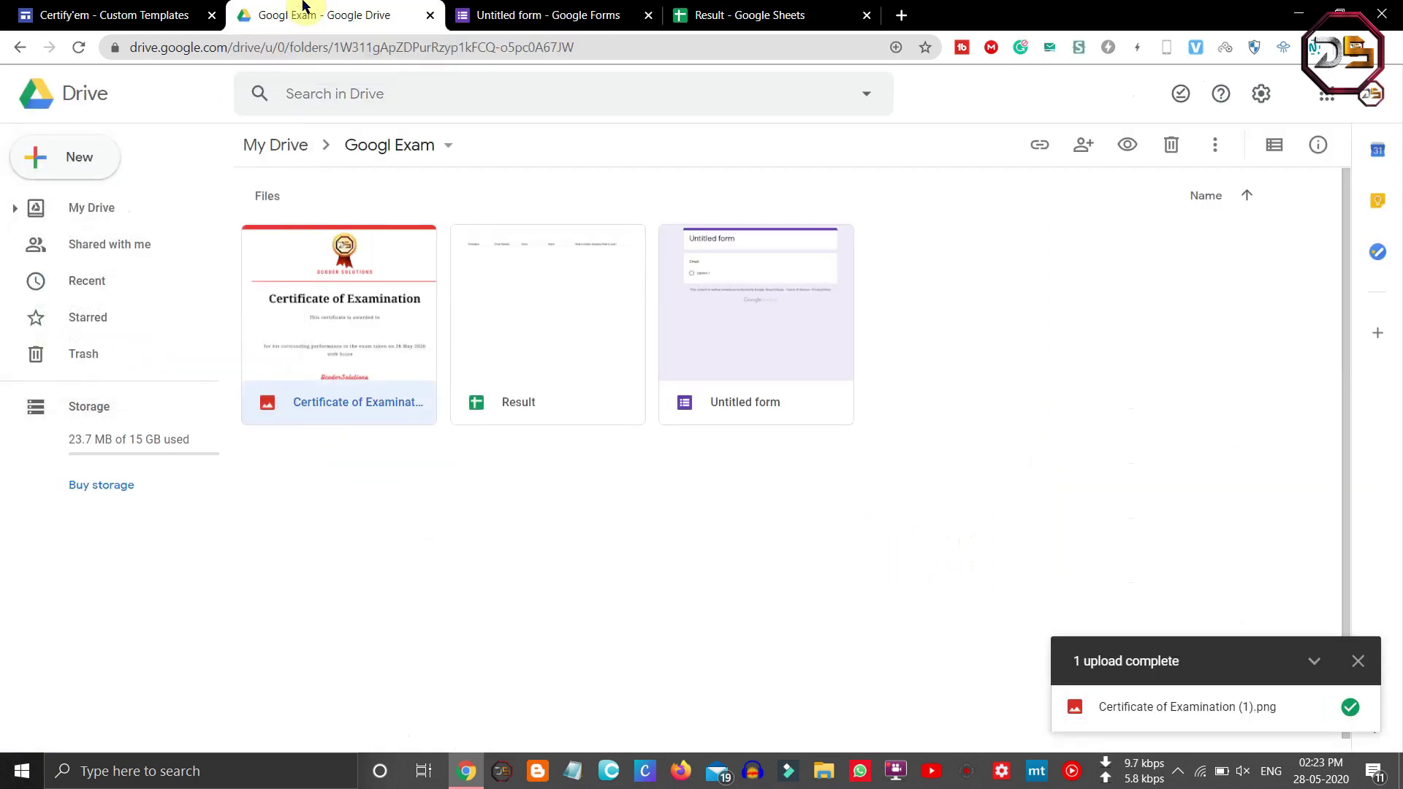
click(91, 173)
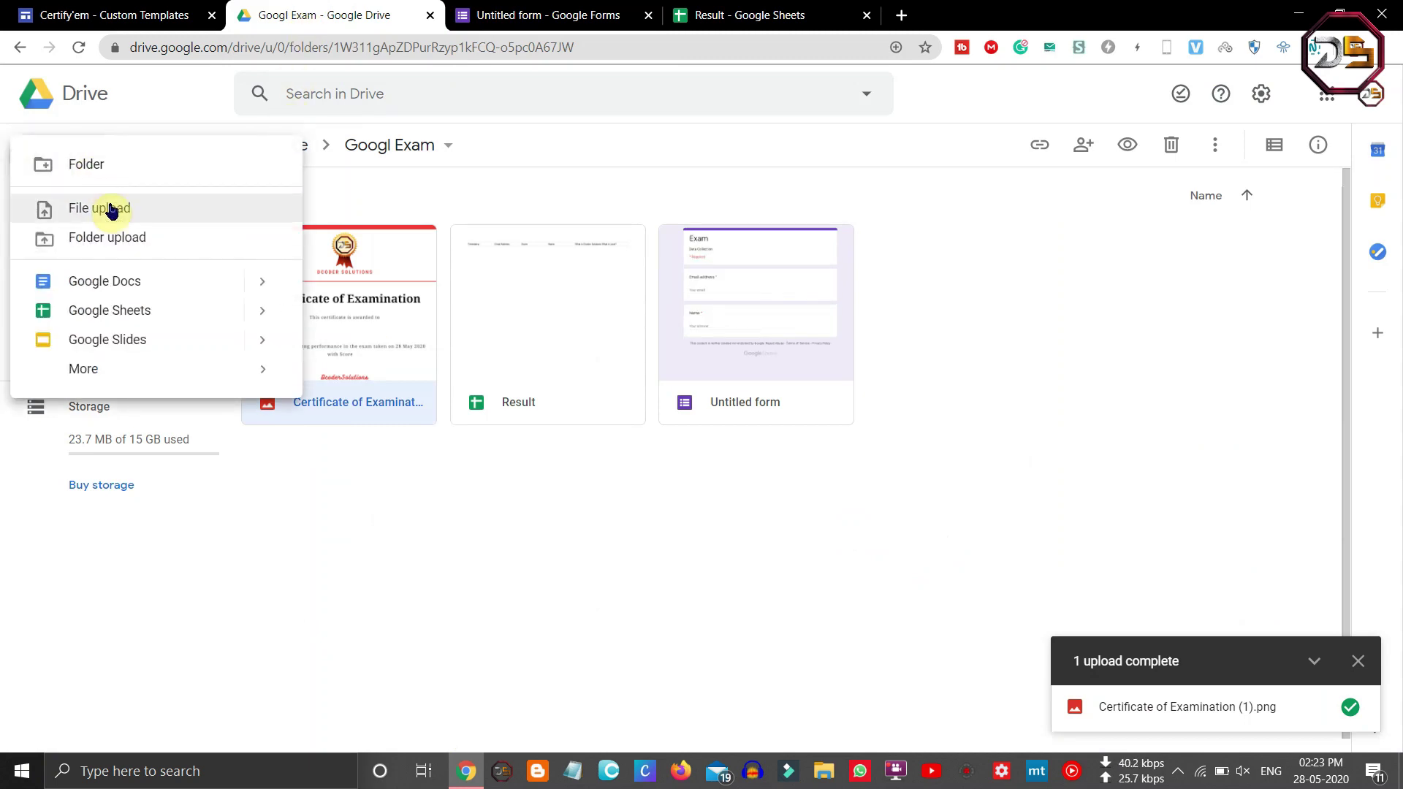
click(139, 343)
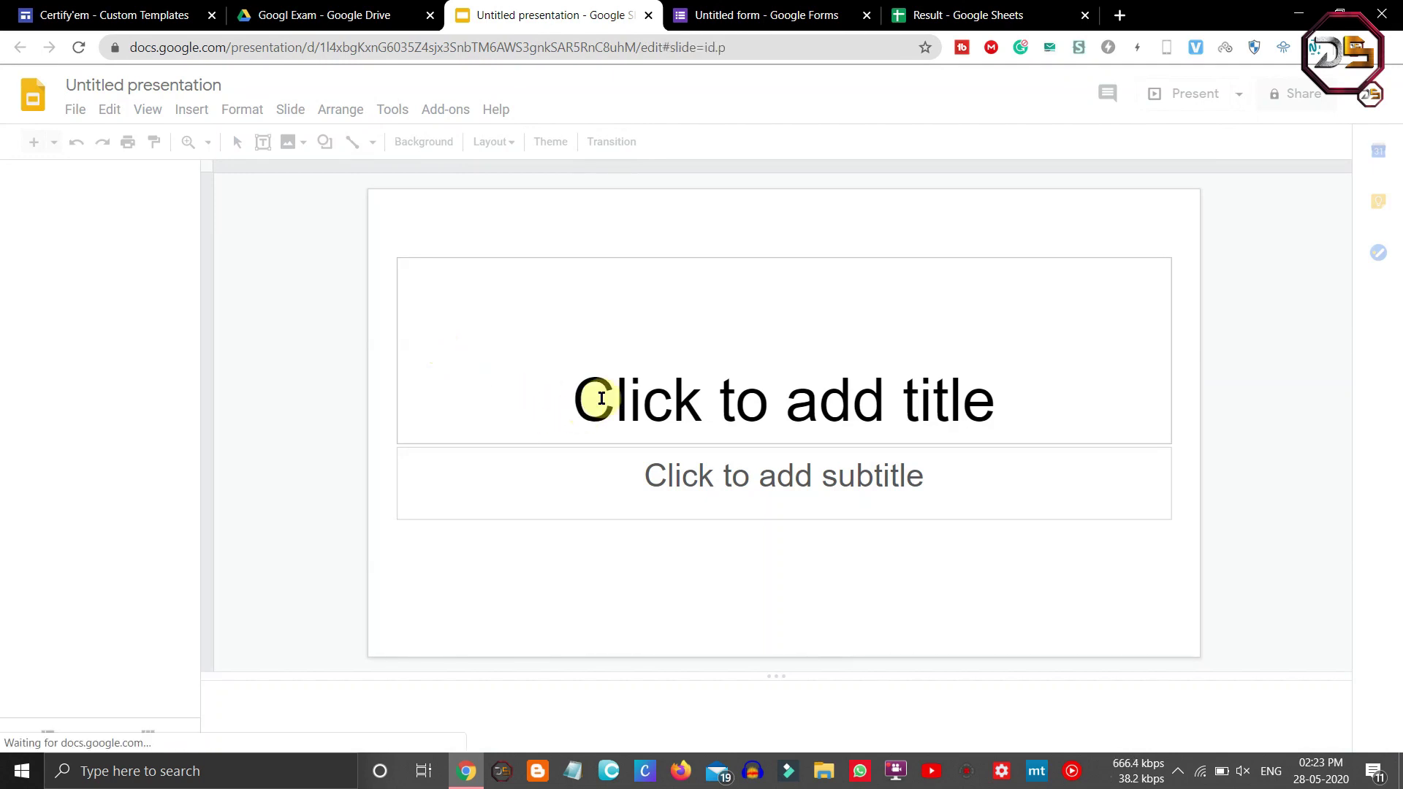
- Delete the title and subtitle placeholders from the first slide and open the slide's background settings
click(595, 258)
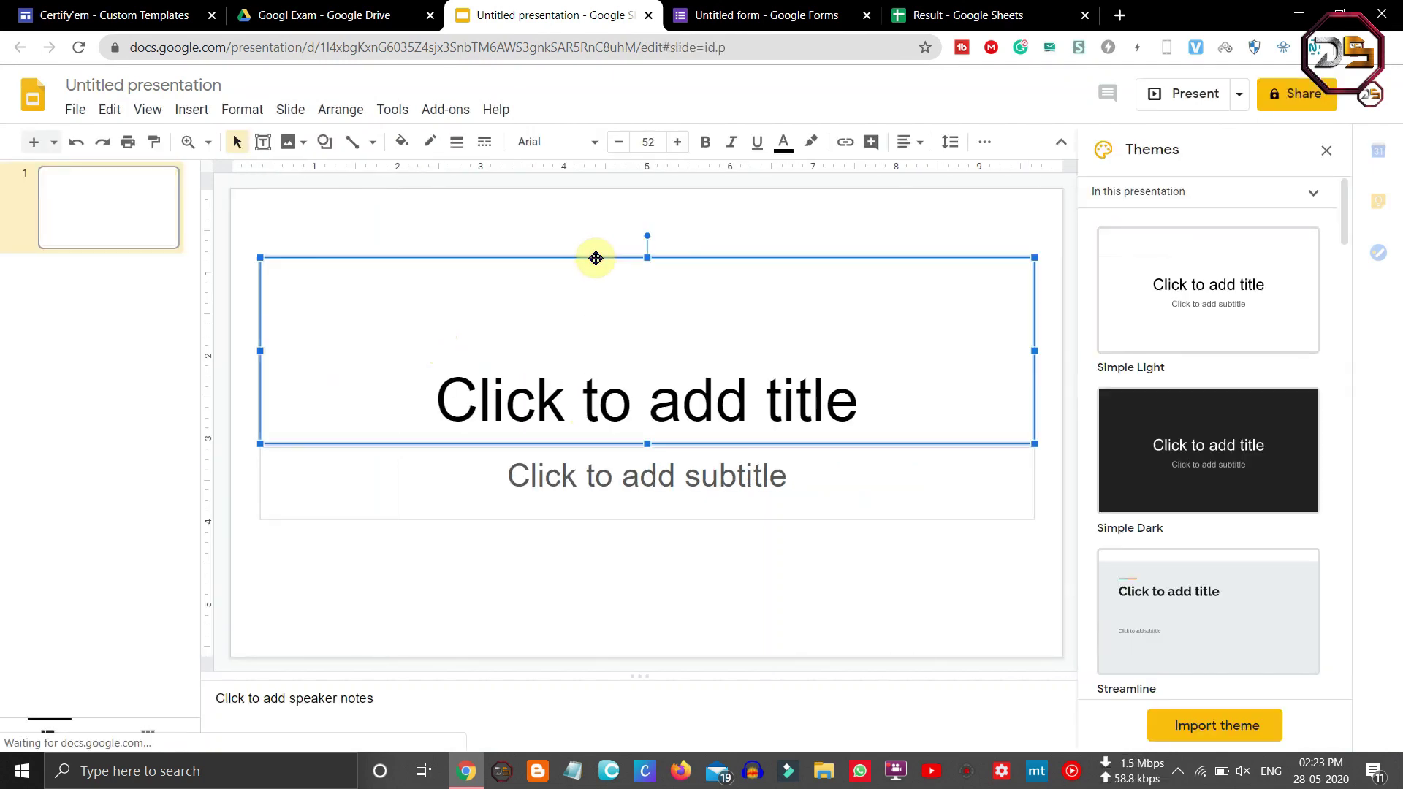
key(Delete)
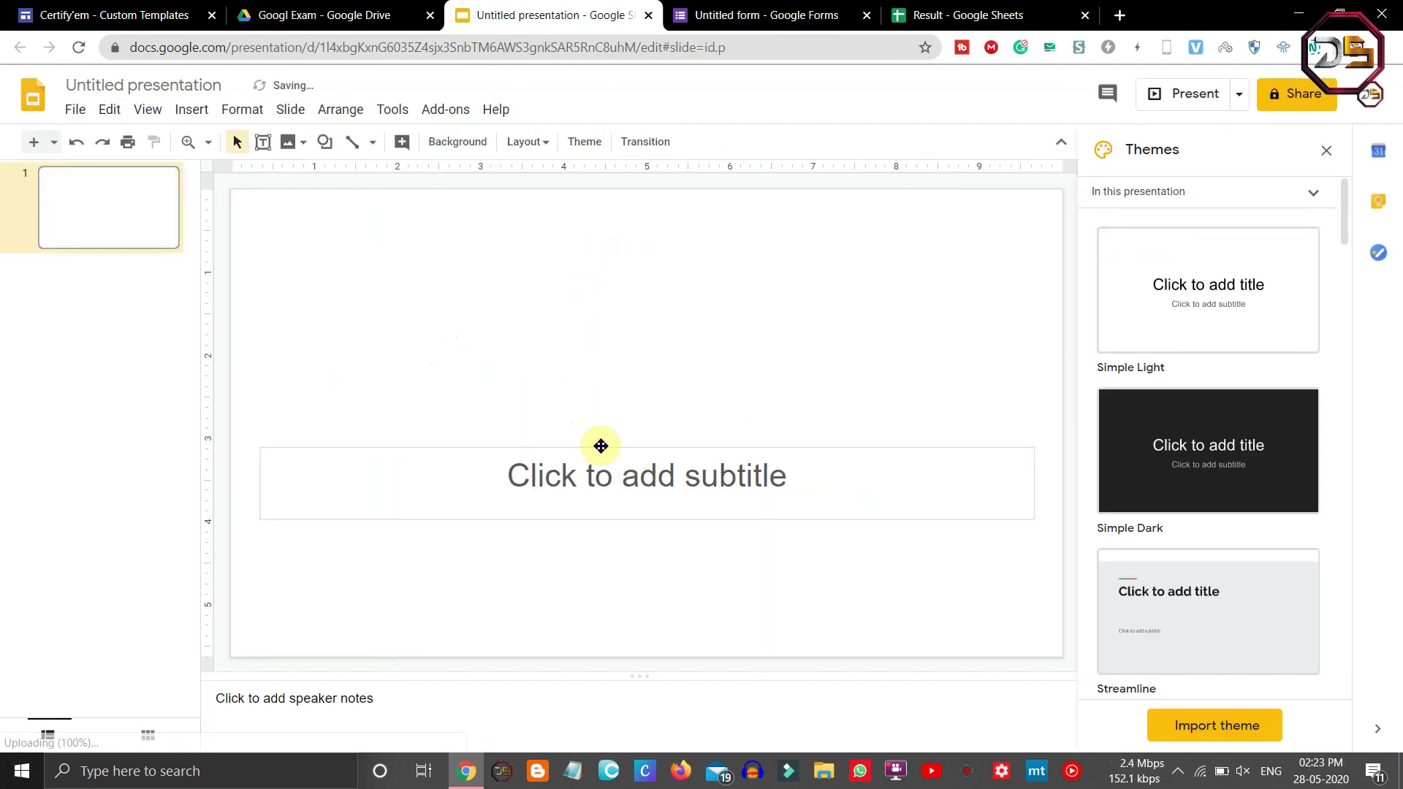
click(602, 448)
key(Delete)
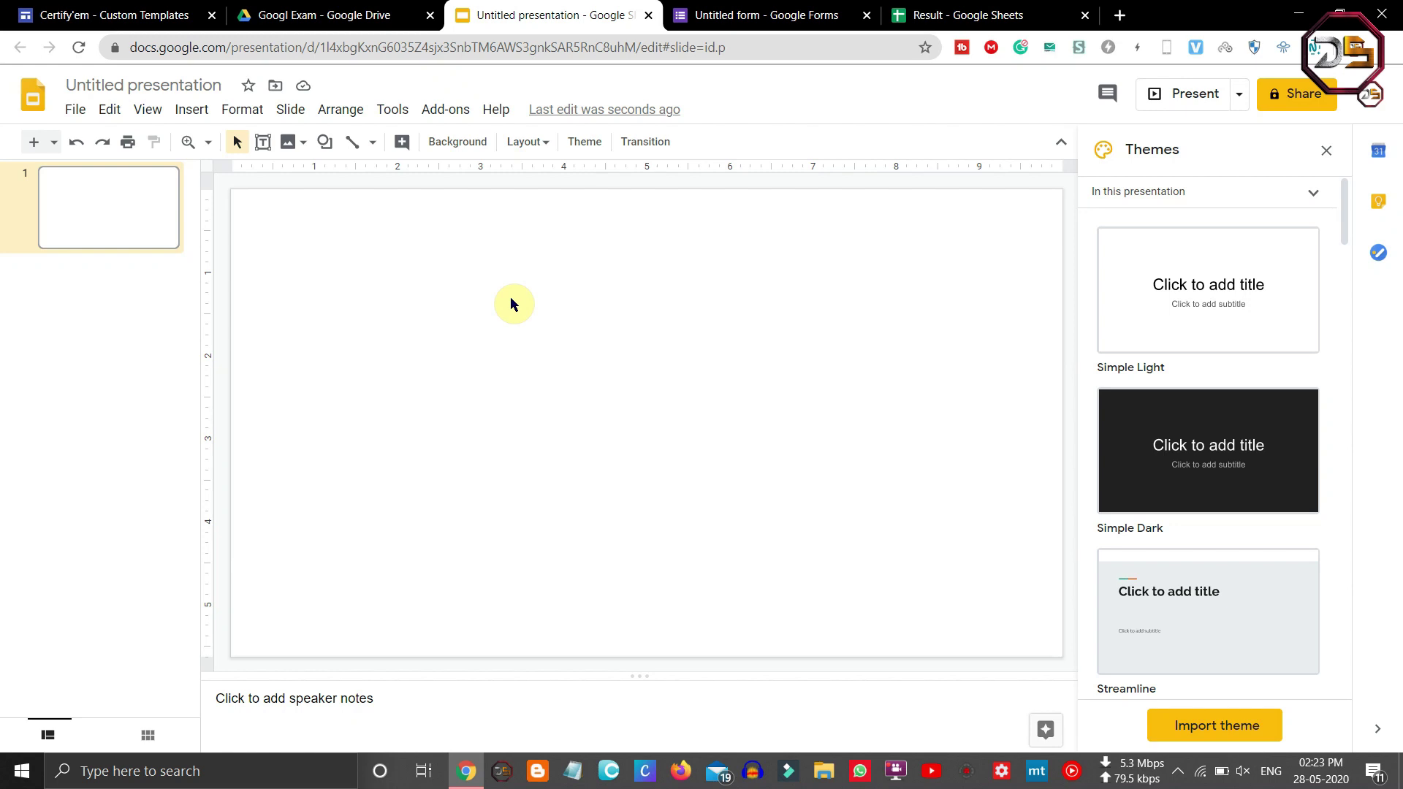
click(460, 150)
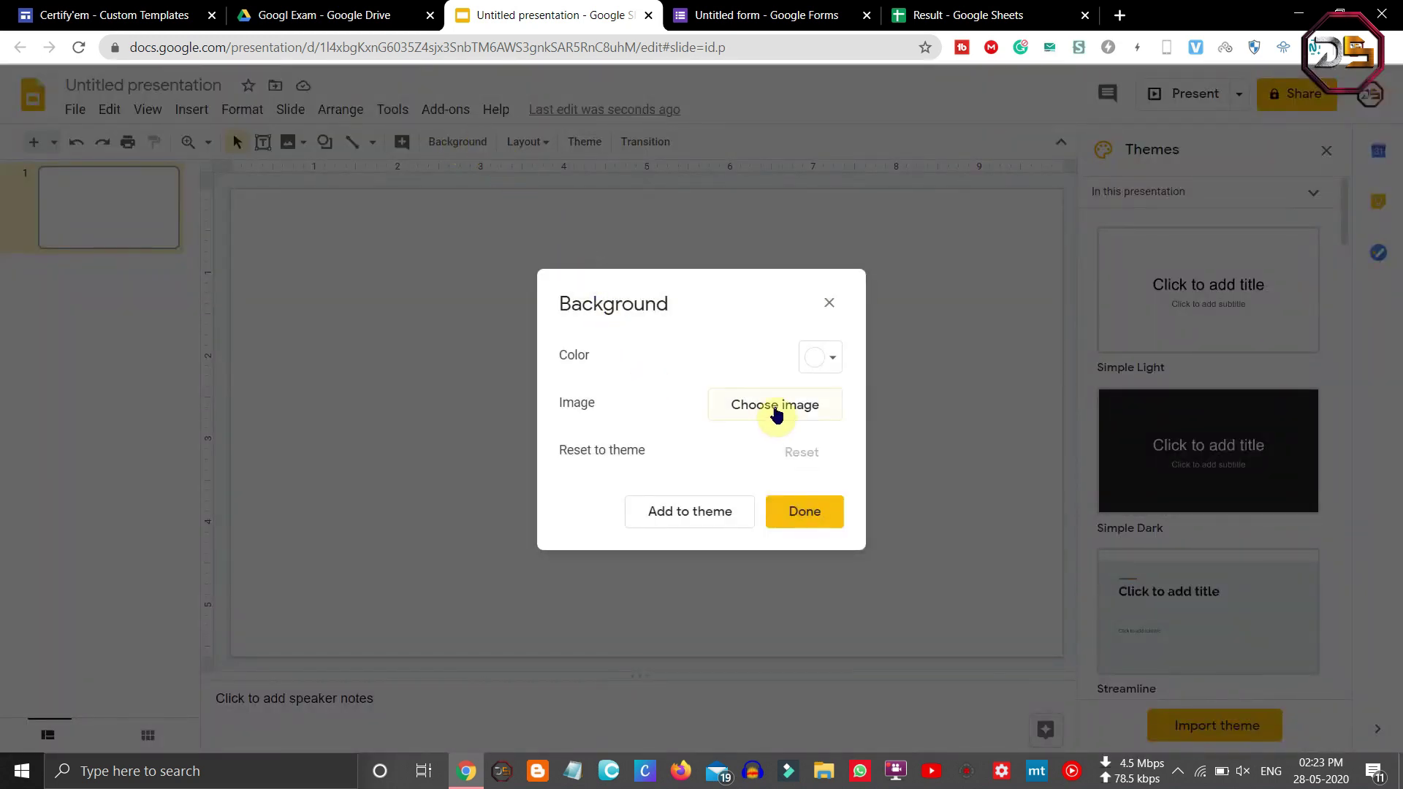
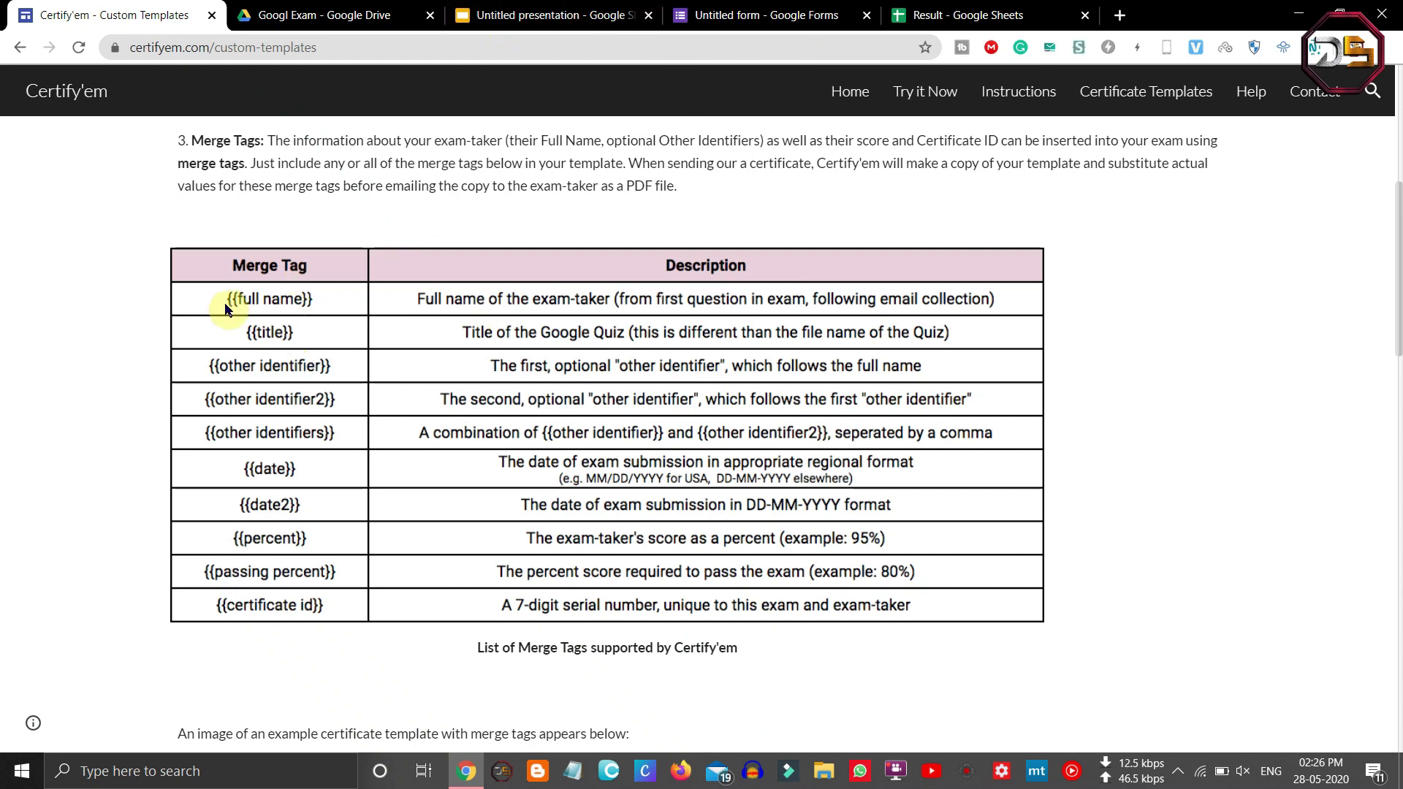
- Return to the certificate slide and complete the merge tag {{full name}}, without inner spaces, in the text box below "This certificate is awarded to"
click(503, 35)
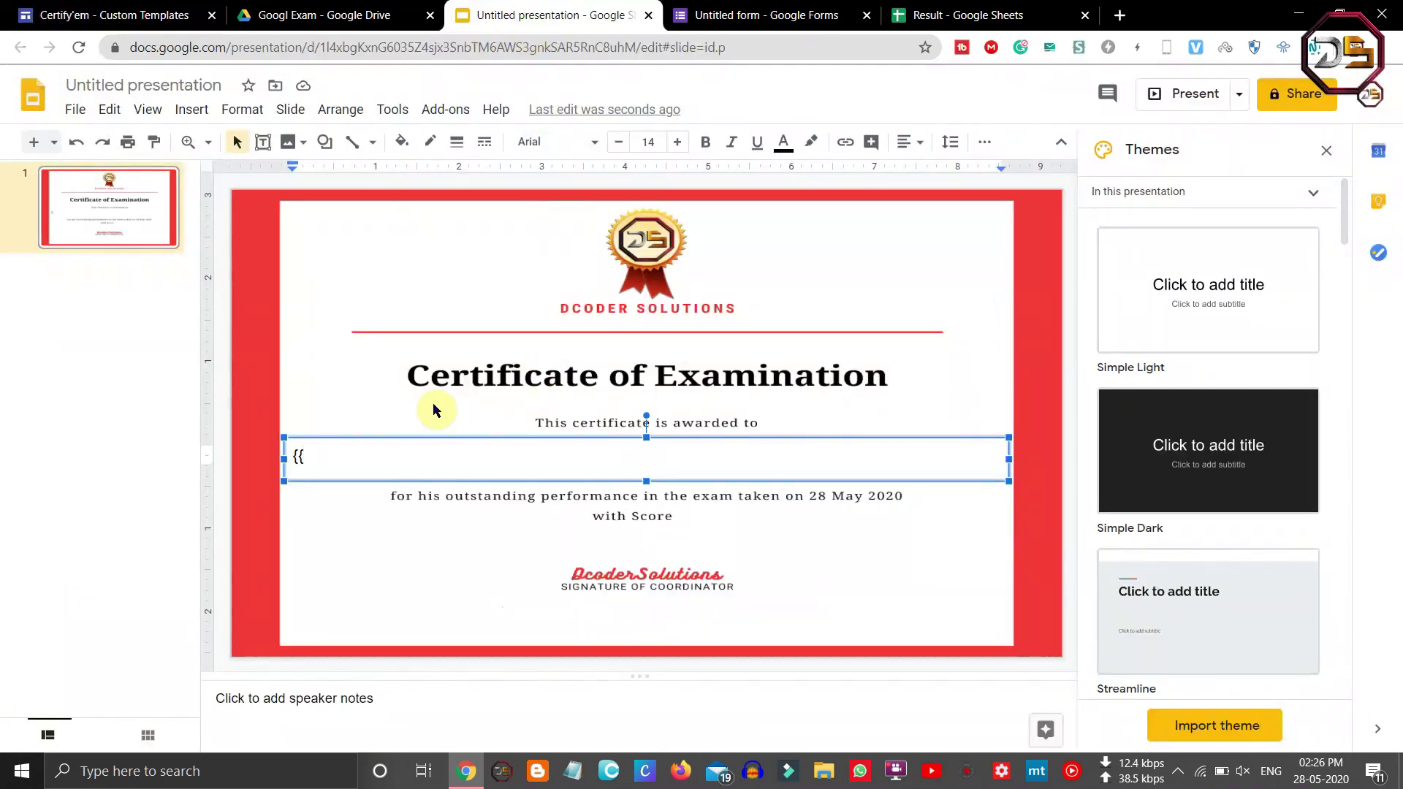
text(full name }})
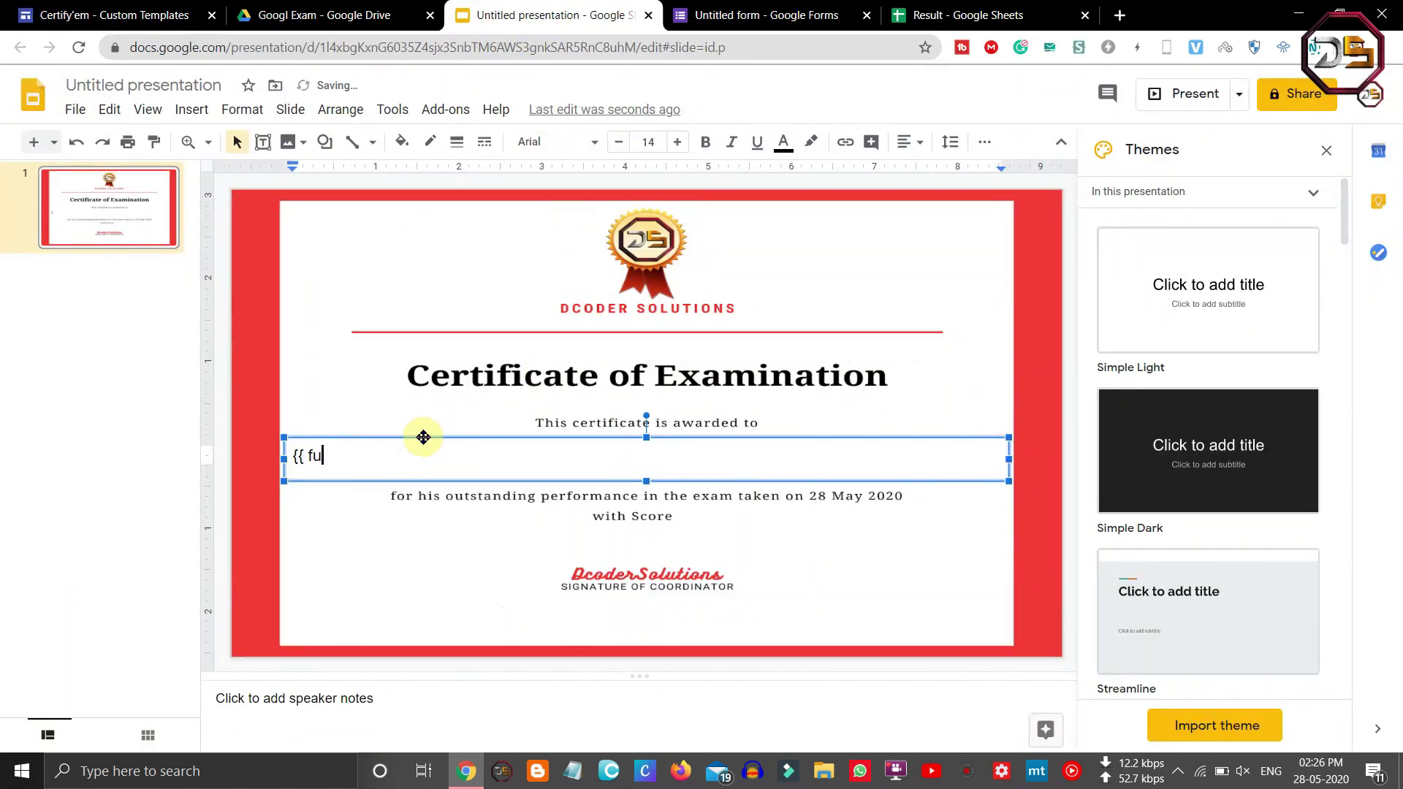
click(310, 455)
key(BackSpace)
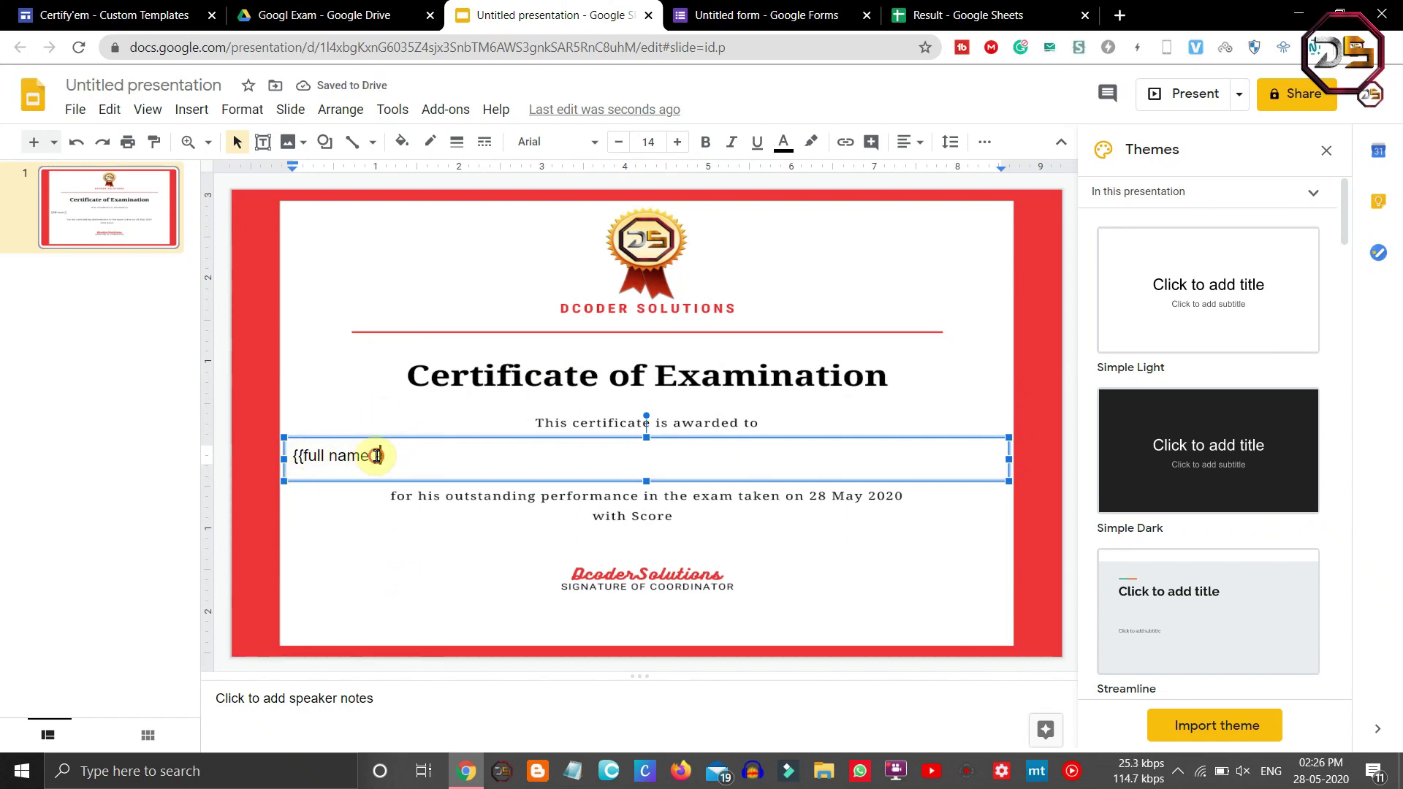
key(BackSpace)
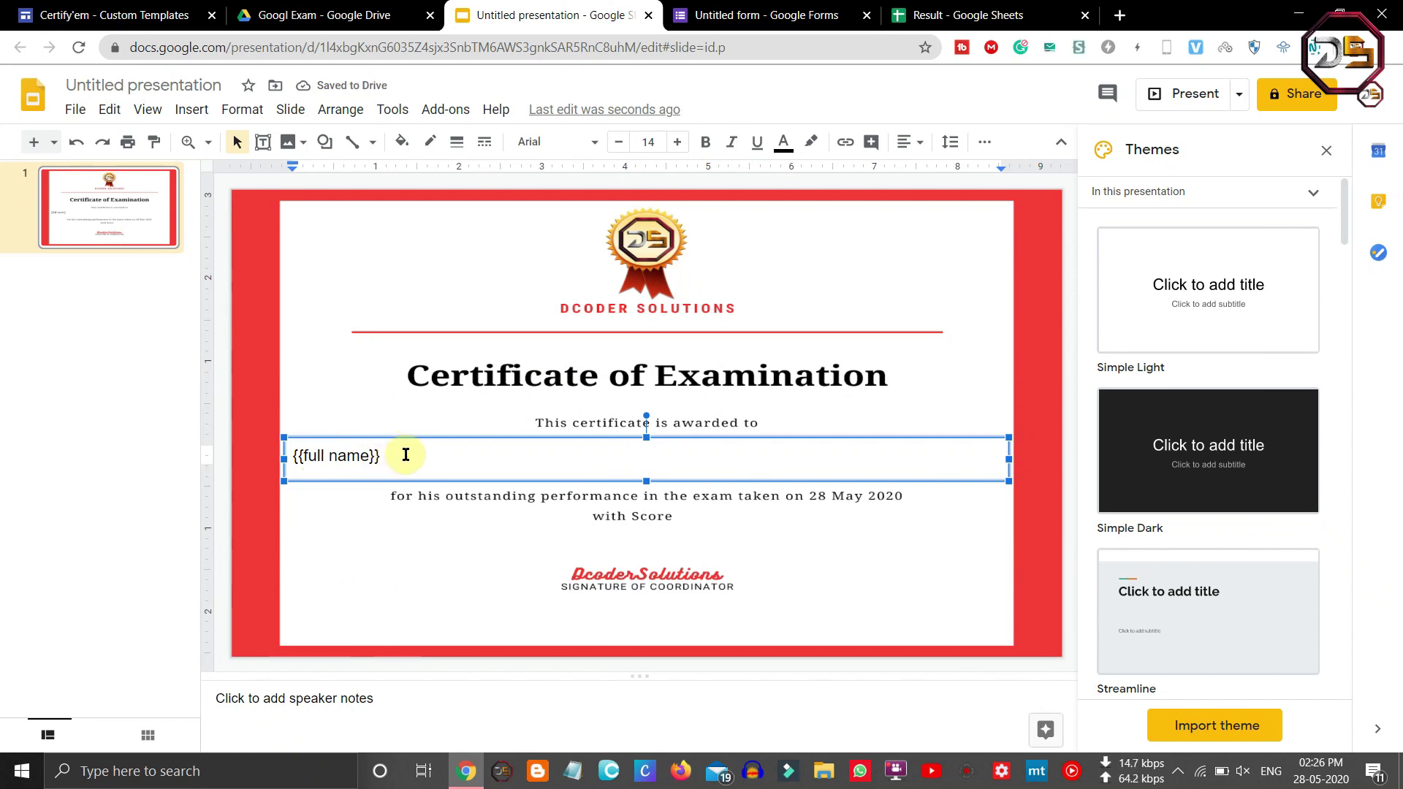
- Centre the {{full name}} merge tag horizontally in its text box on the certificate
triple_click(406, 455)
click(905, 143)
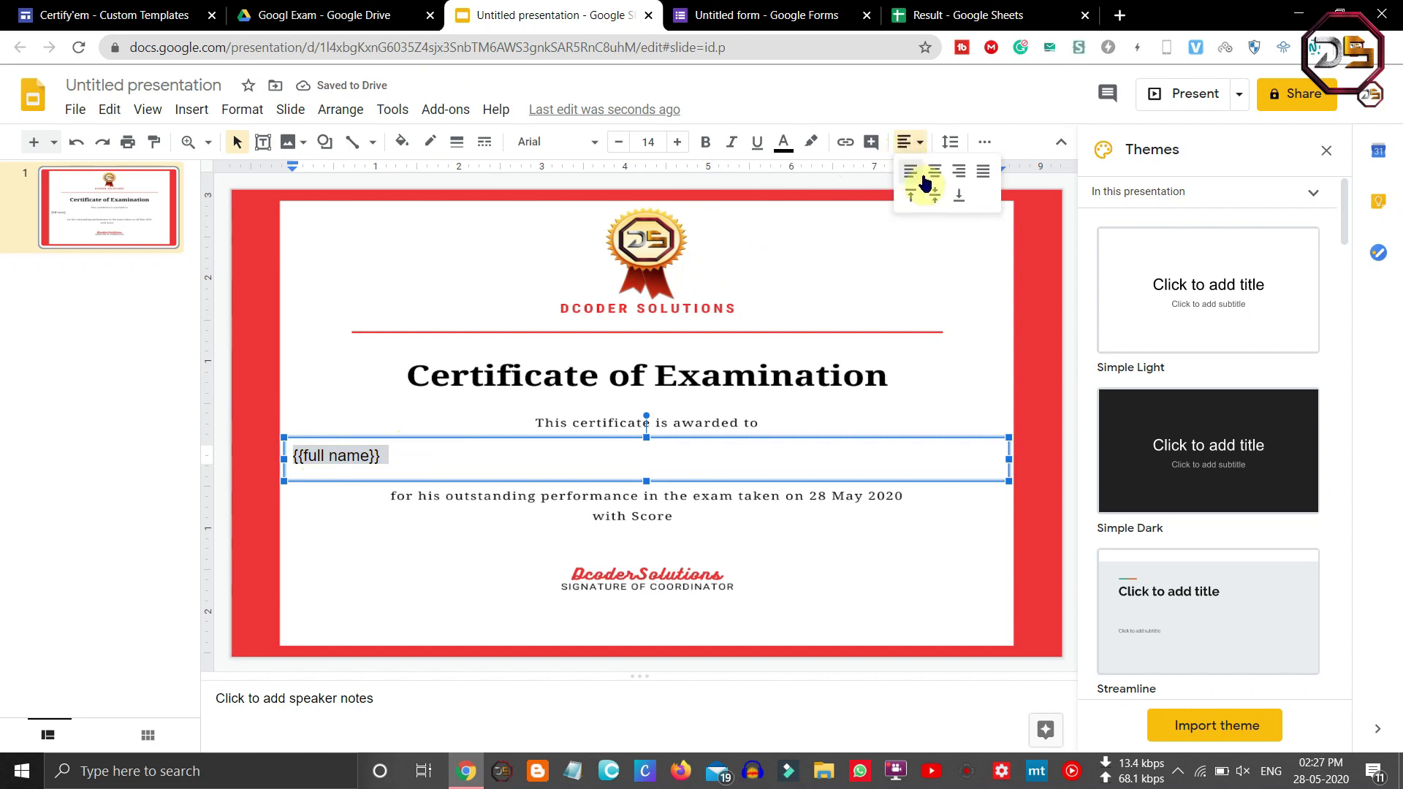
click(933, 174)
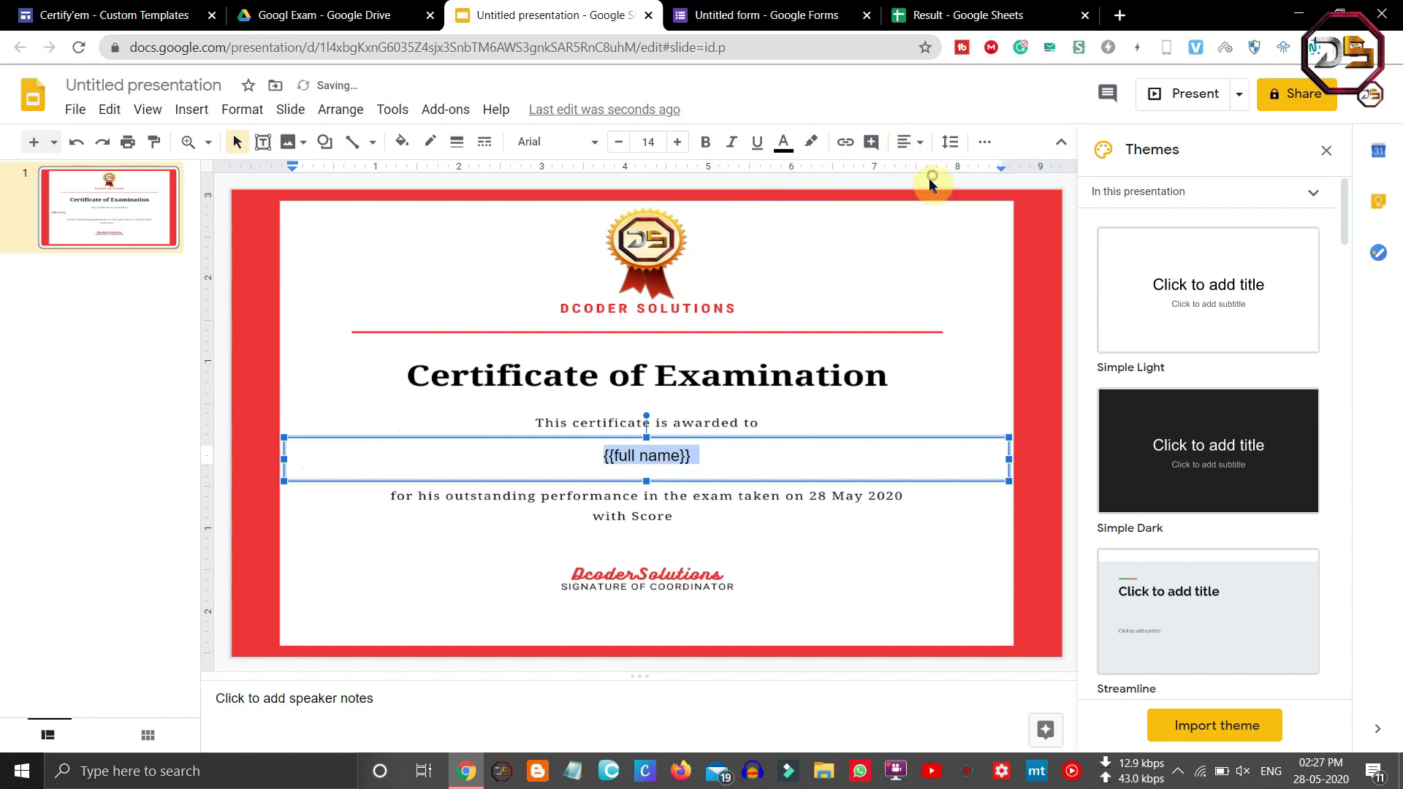
click(654, 490)
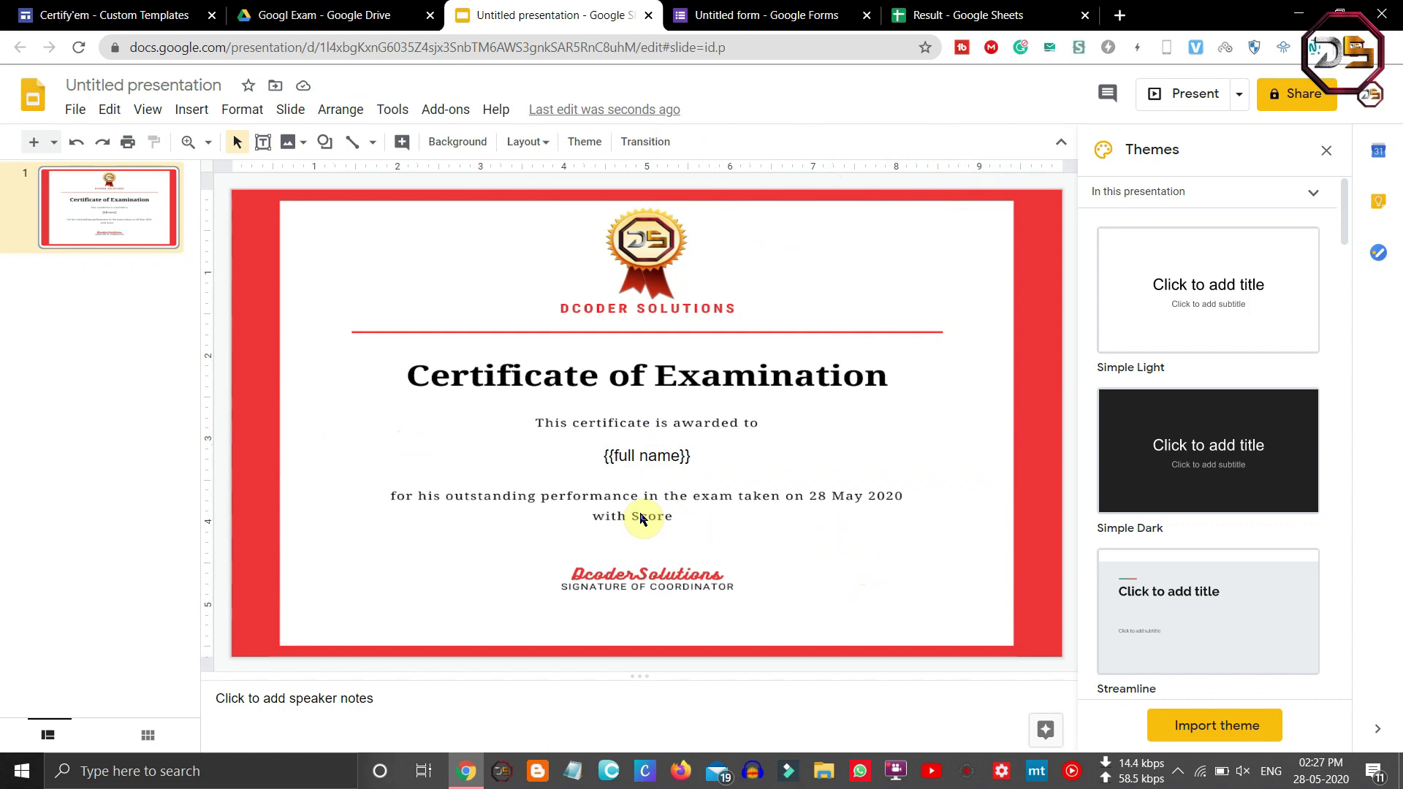
- Add a text box just after "with Score" on the certificate slide
click(264, 143)
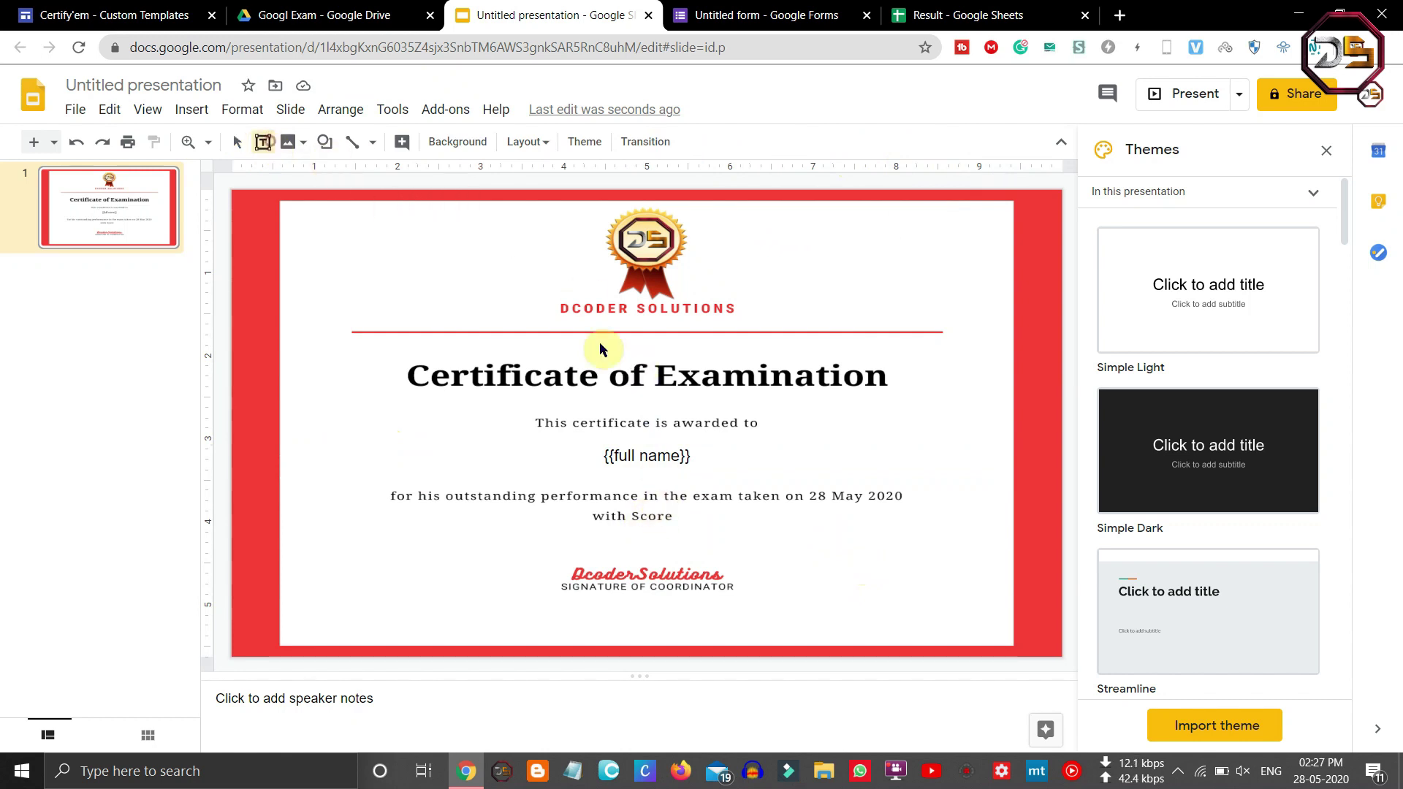
click(703, 516)
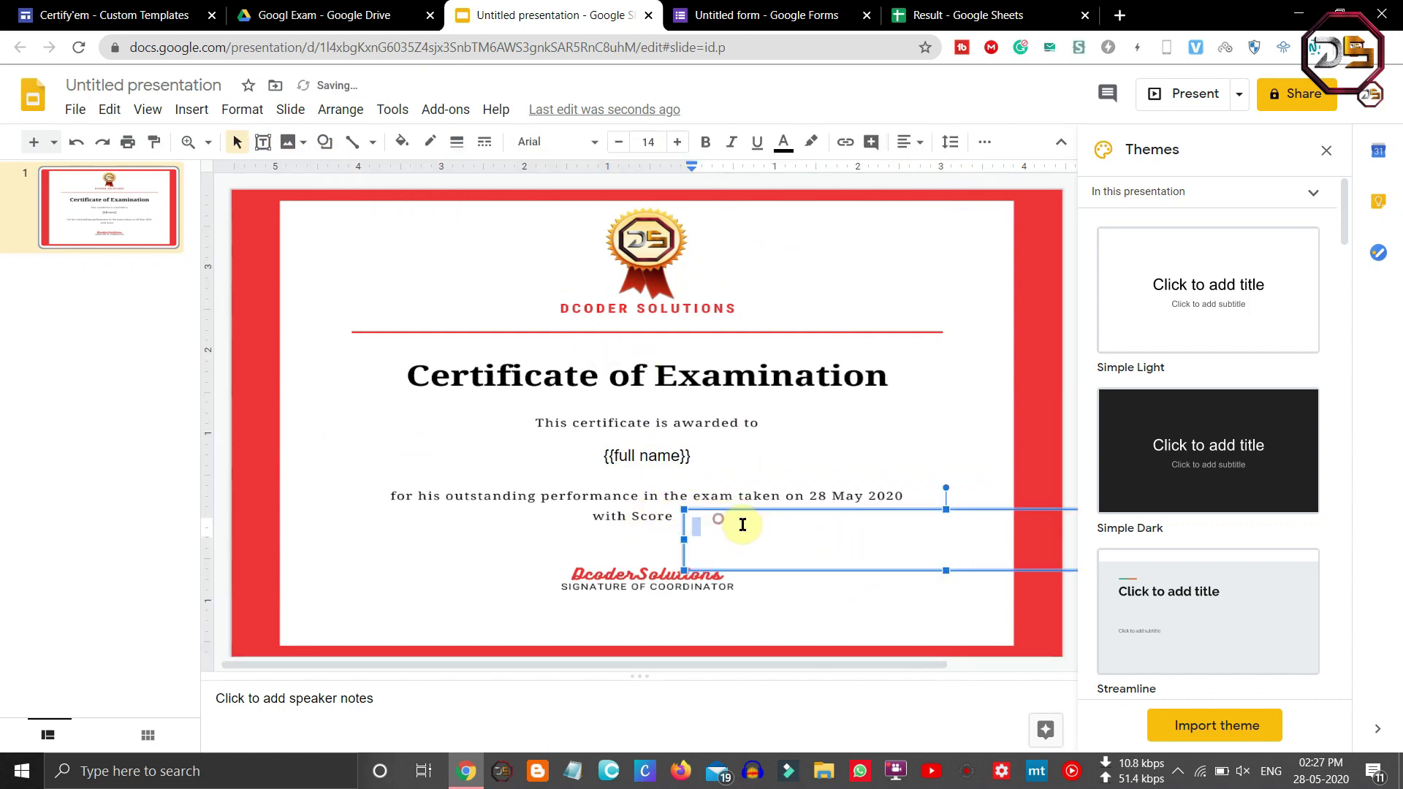
click(792, 470)
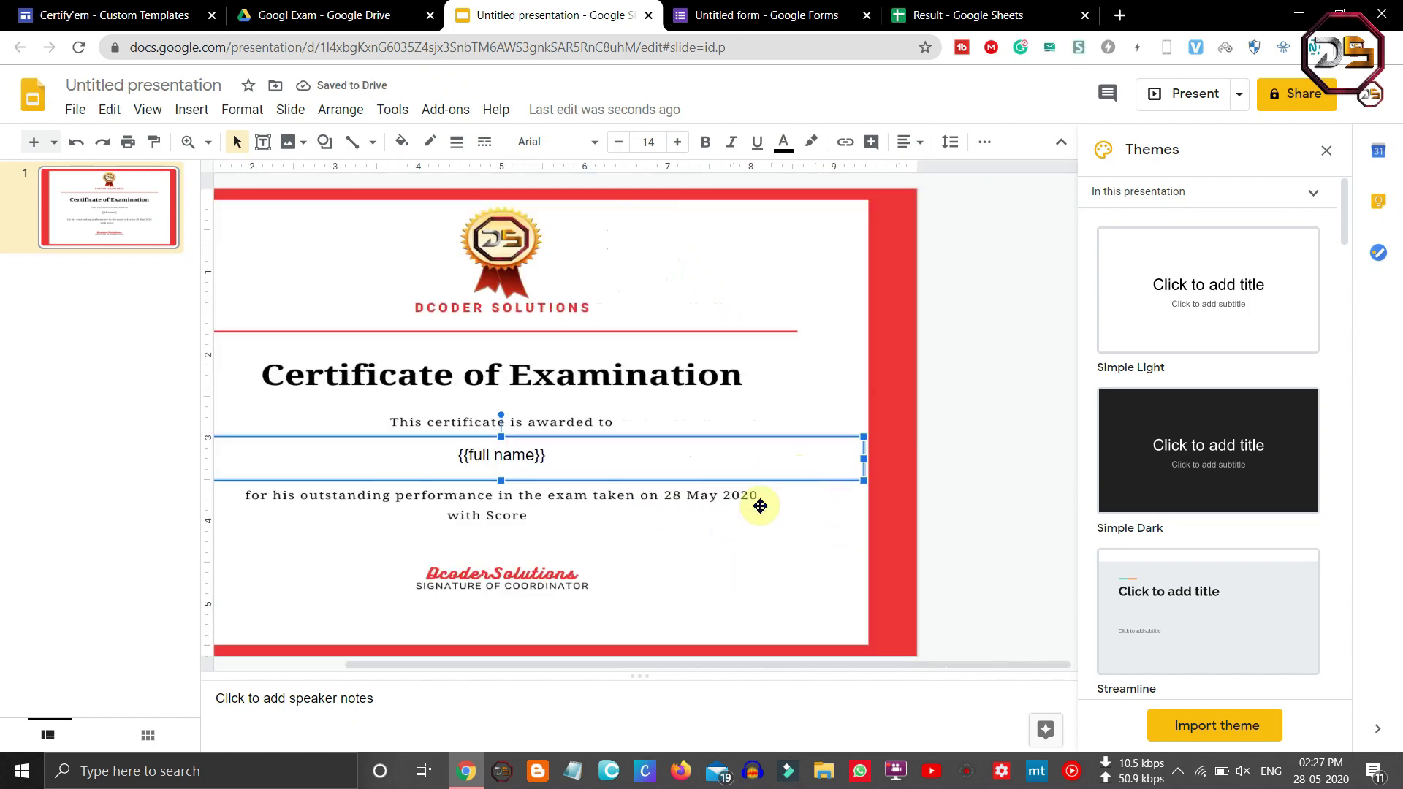
click(1020, 545)
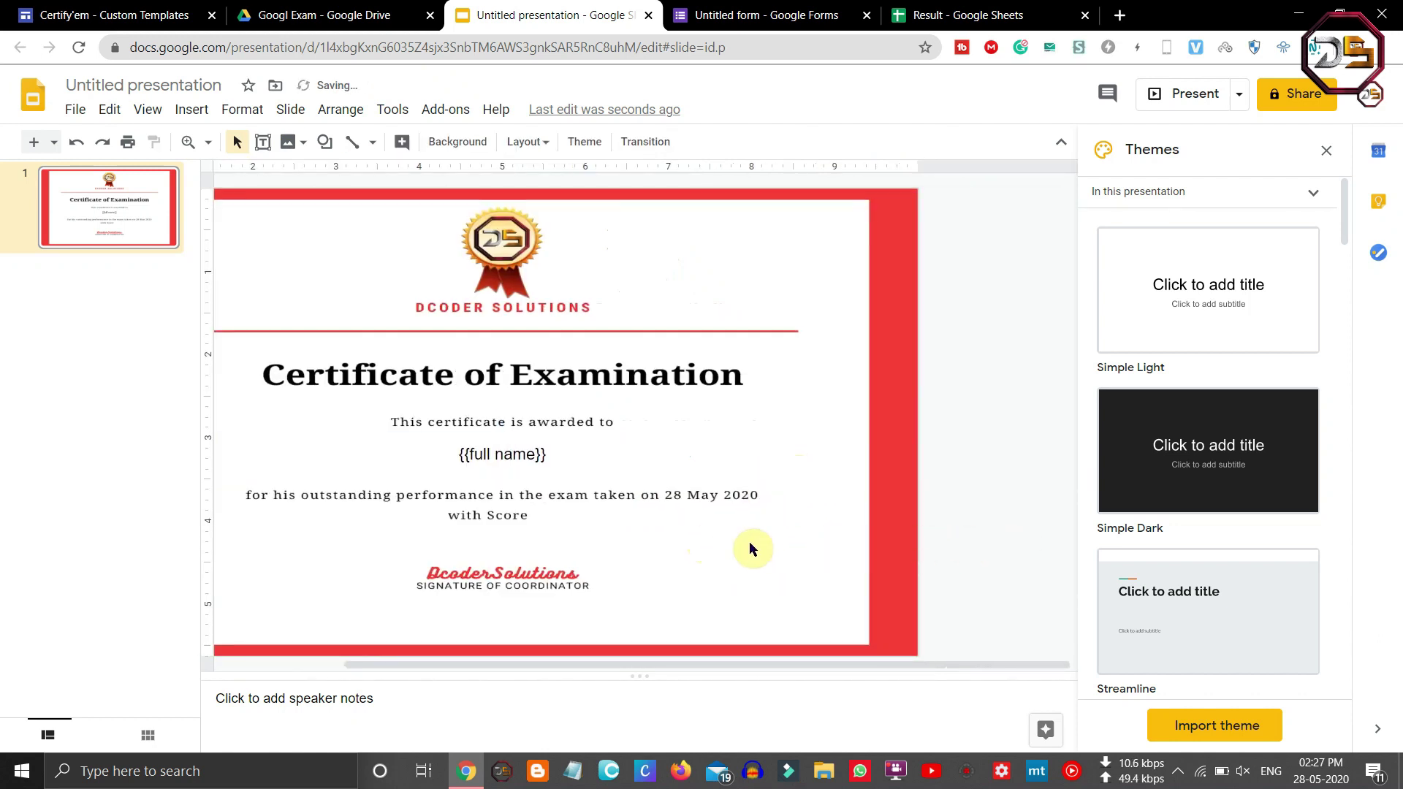
drag(632, 666, 516, 673)
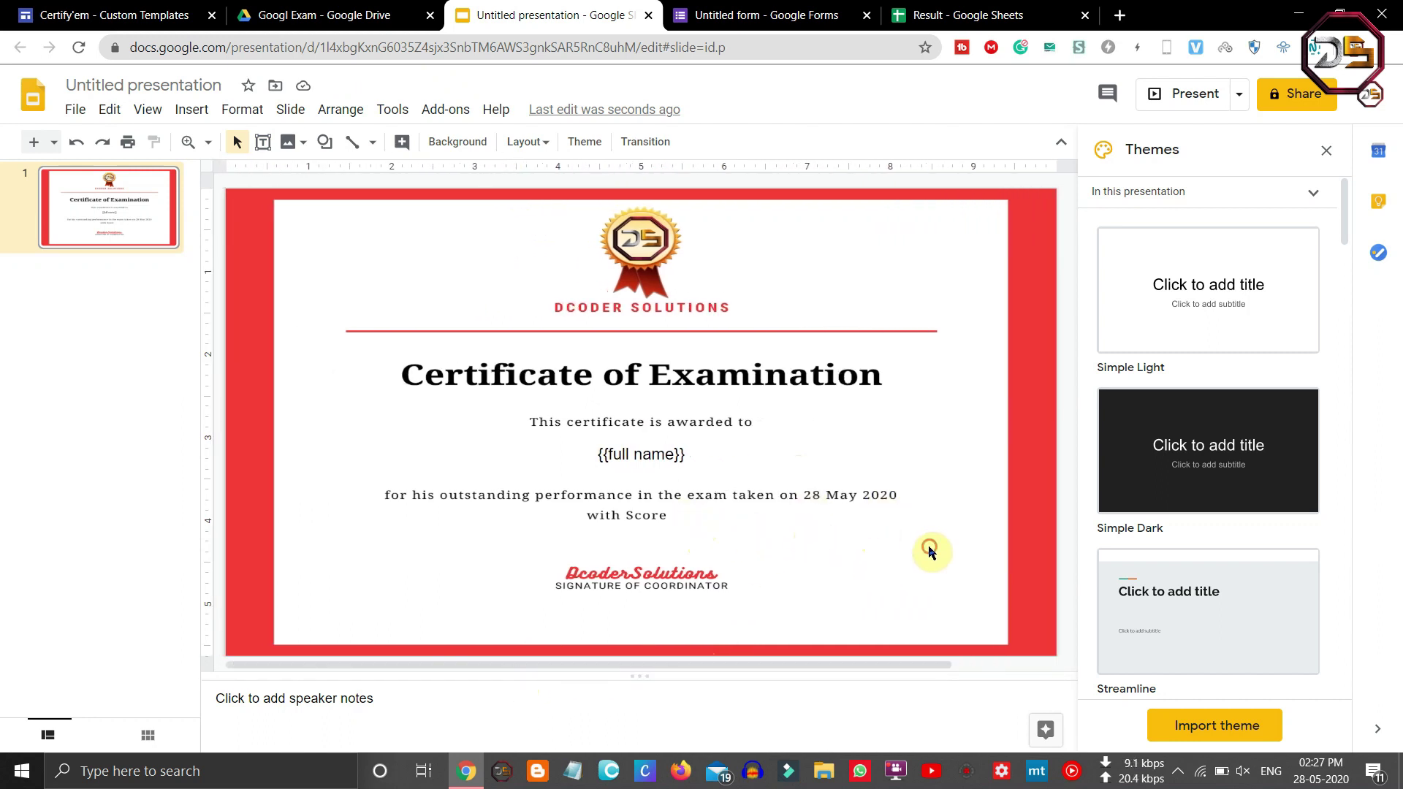
- Look up the score tag in Certify'em's merge tag list and place {{percent}} after "with Score" on the certificate
click(52, 16)
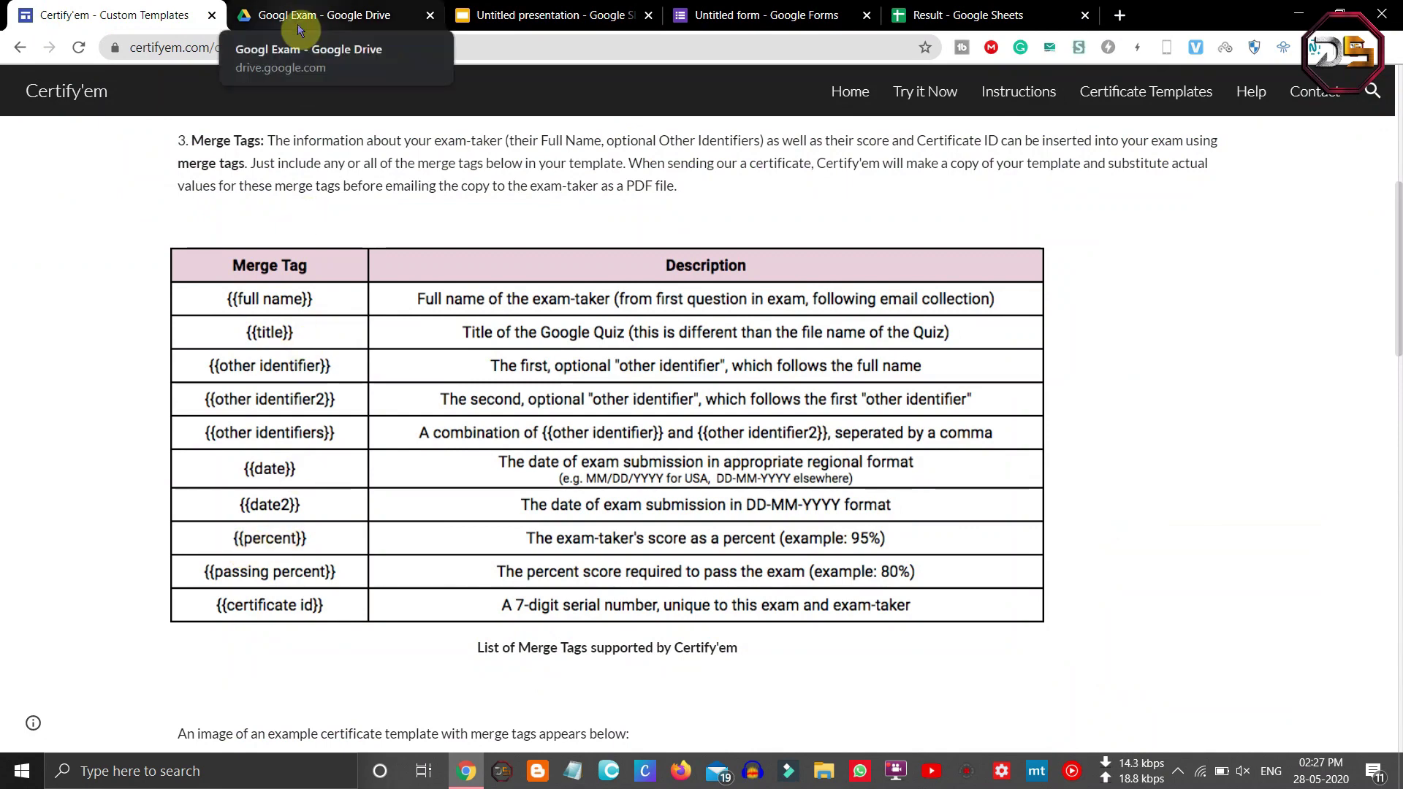
click(526, 15)
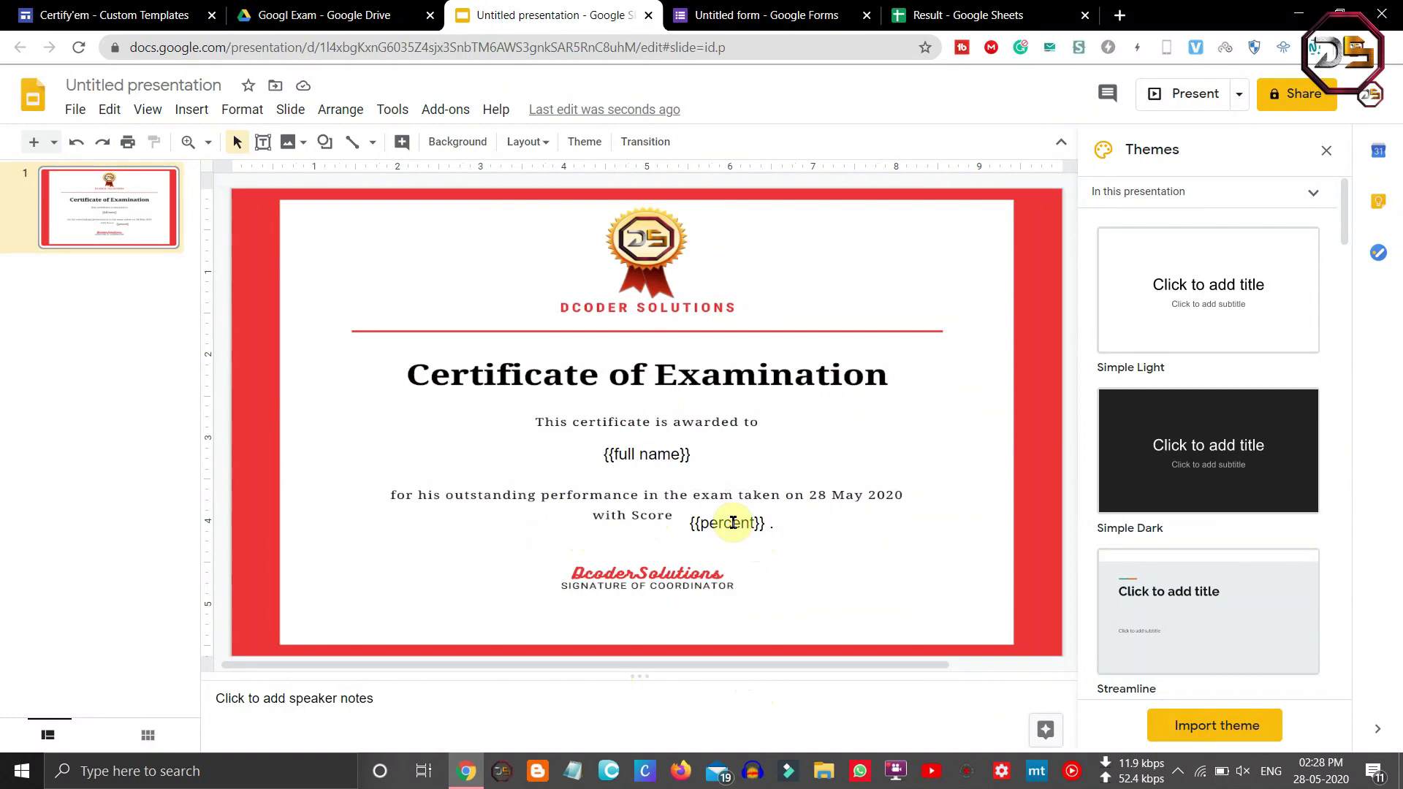
click(733, 523)
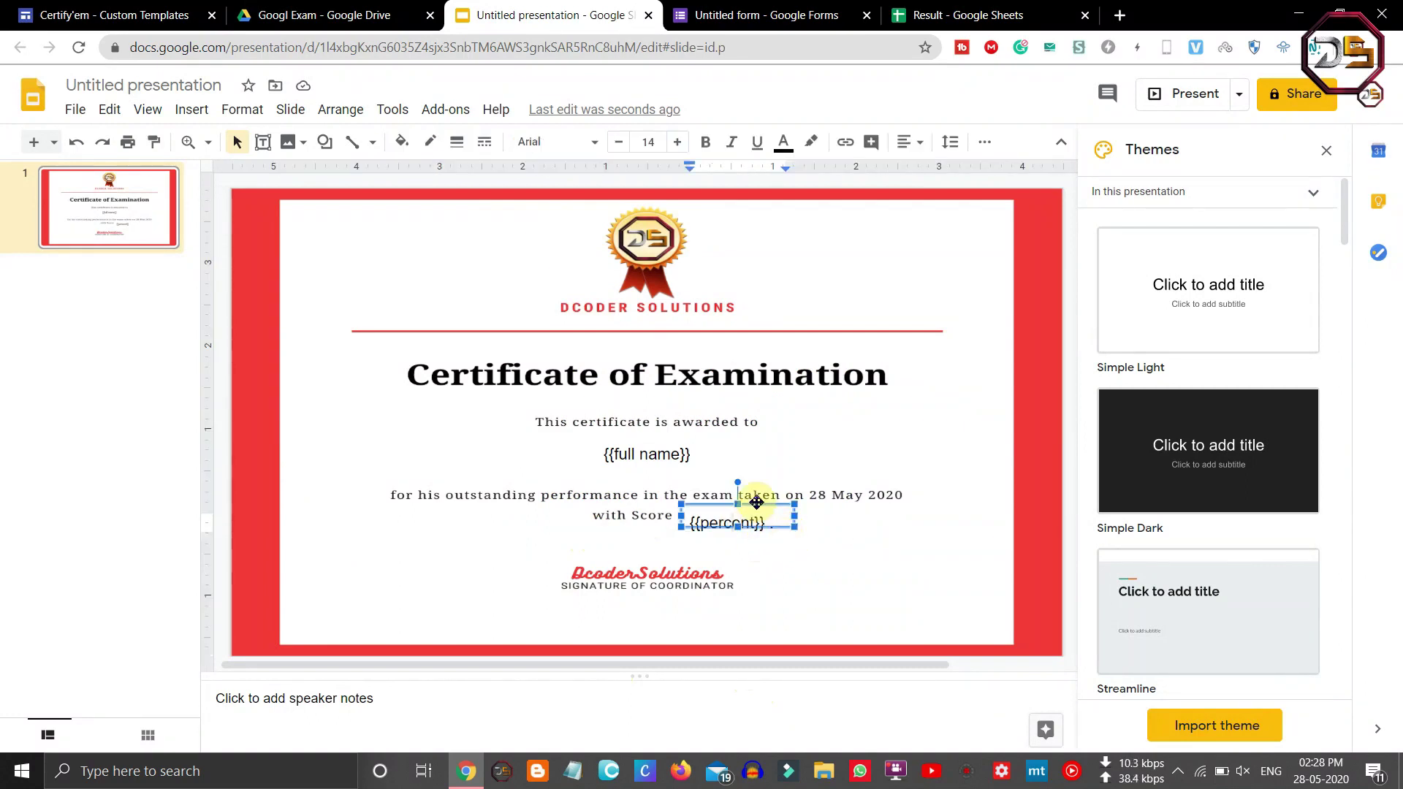
key(Escape)
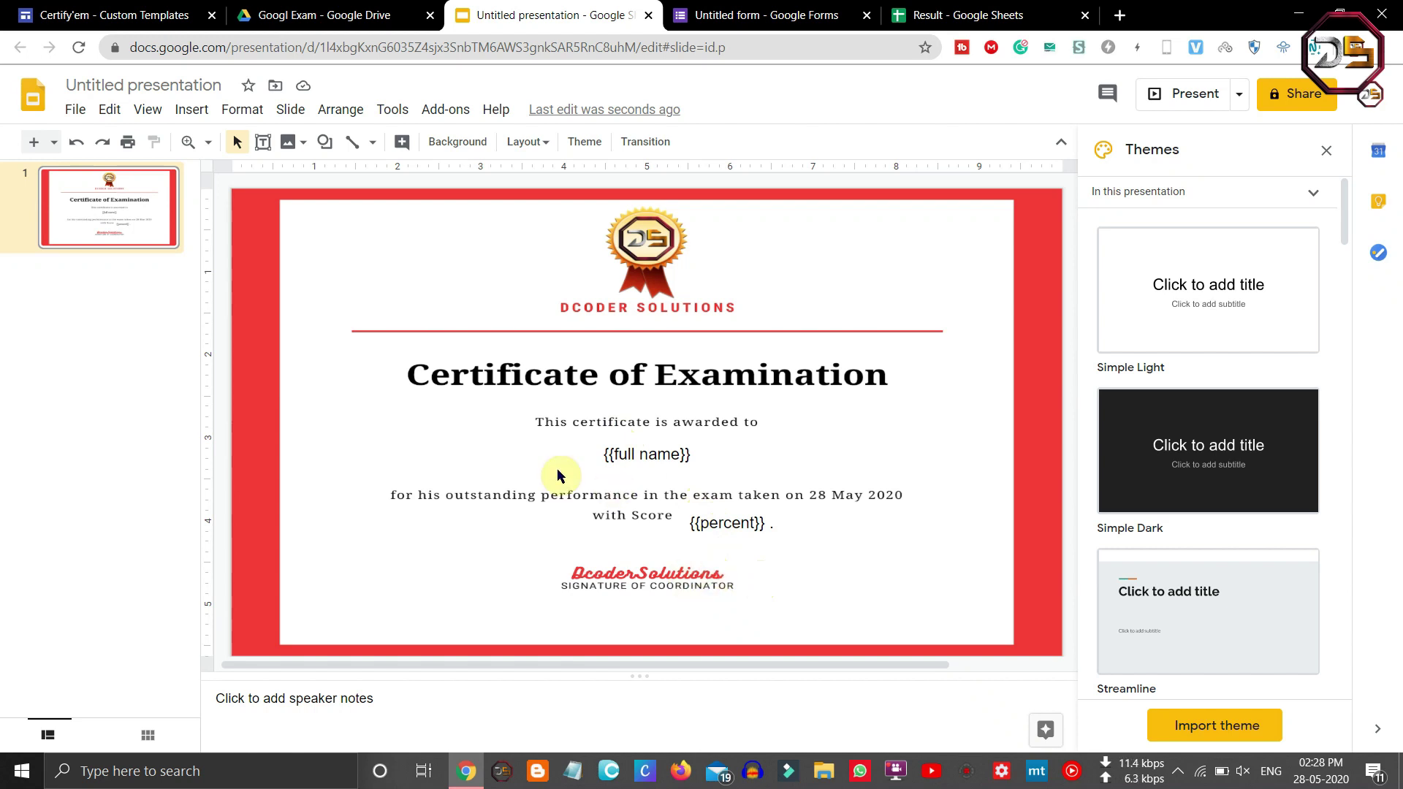
- Consult the merge tag list and add "Date: {{date}}" and "Certificate Id: {{certificate id}}" along the certificate's lower edge
click(97, 6)
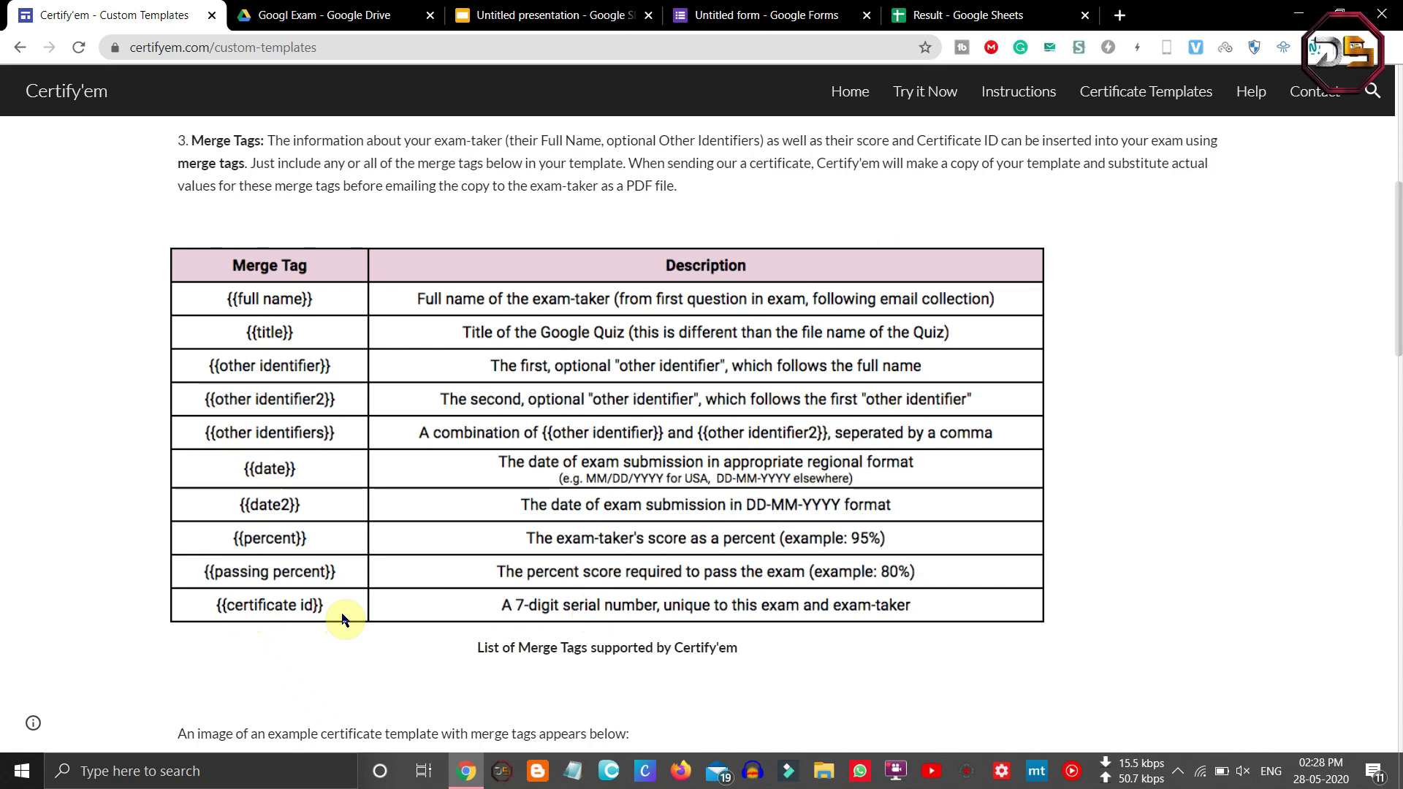
click(486, 19)
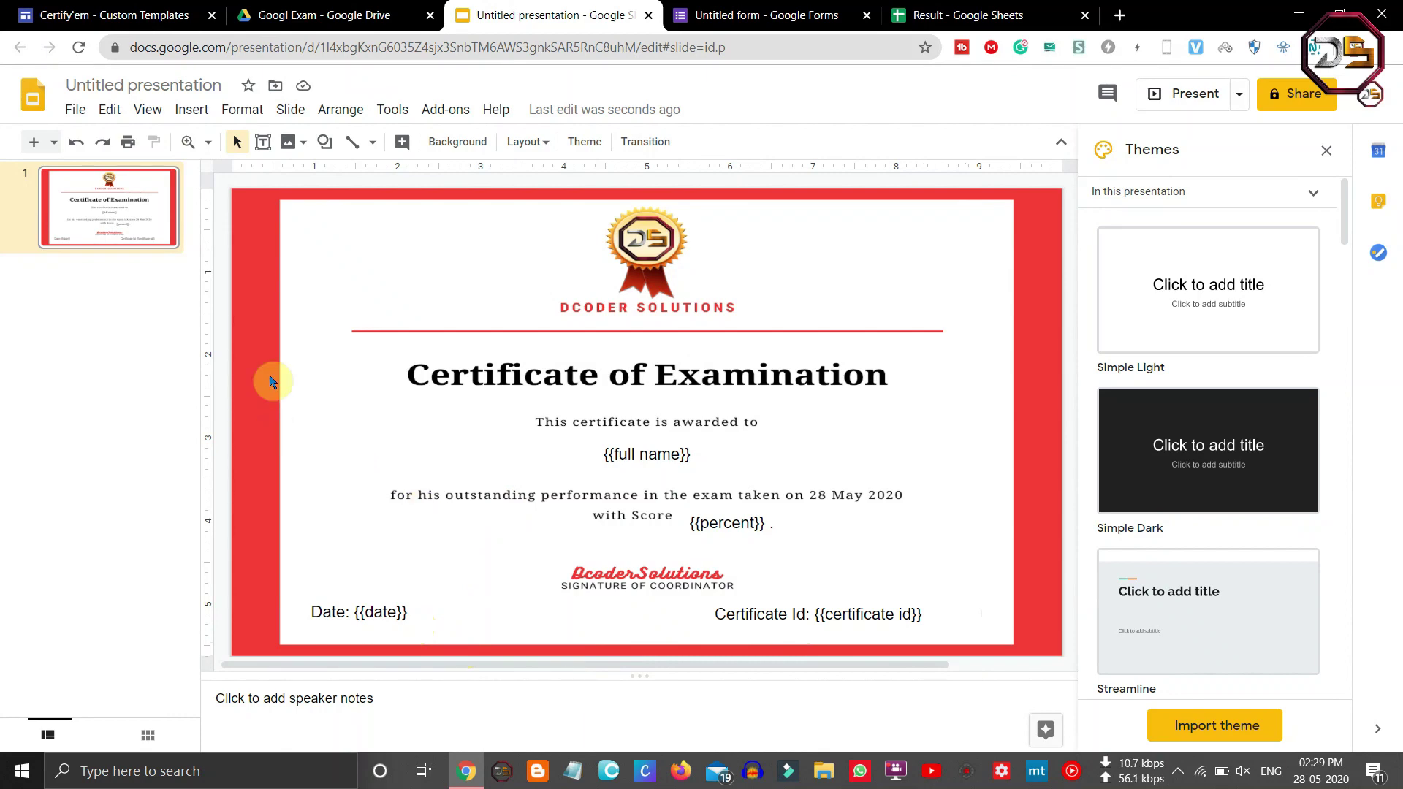
click(238, 139)
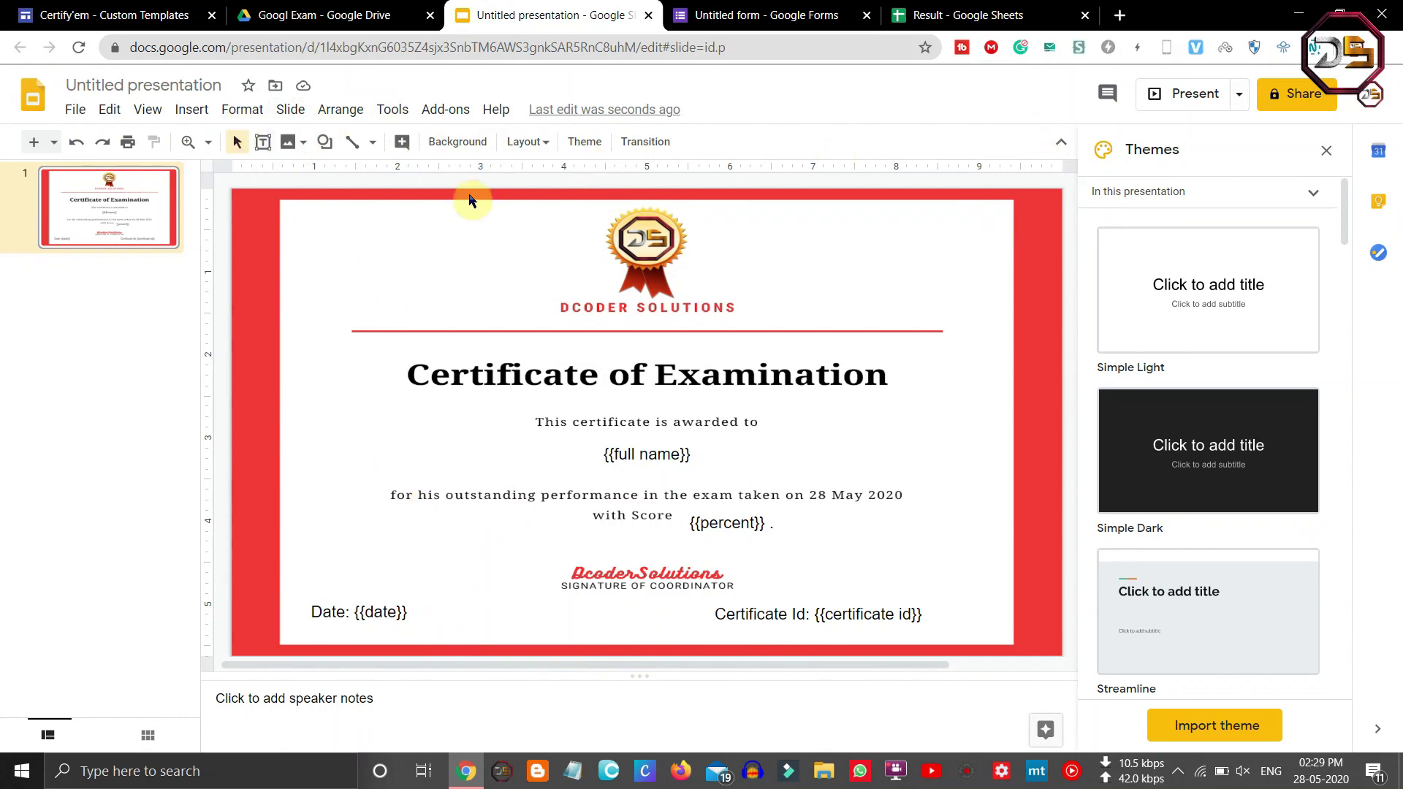
- Set {{full name}} and {{percent}} in dark red Georgia, and put the date and certificate ID lines in a matching serif font
click(643, 449)
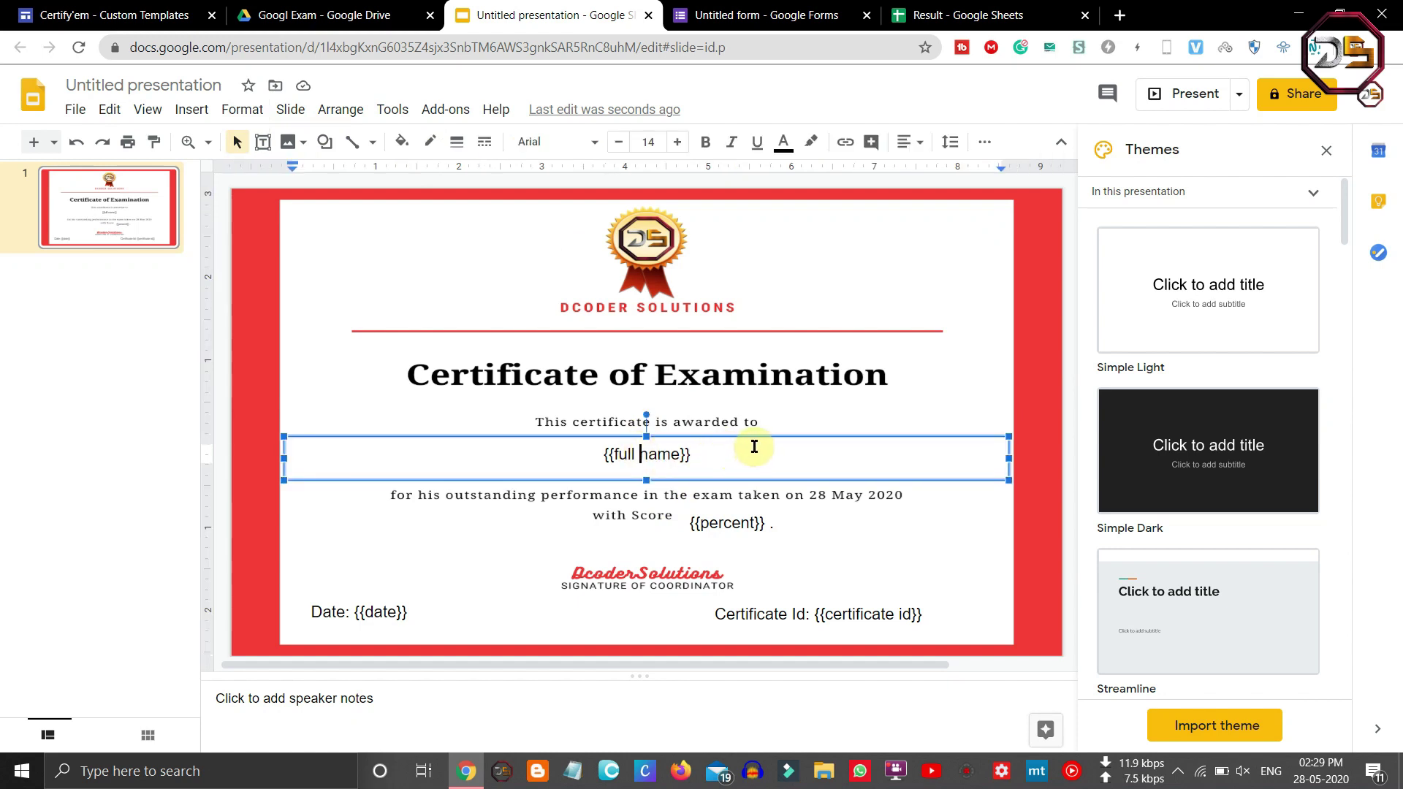
drag(753, 451, 578, 453)
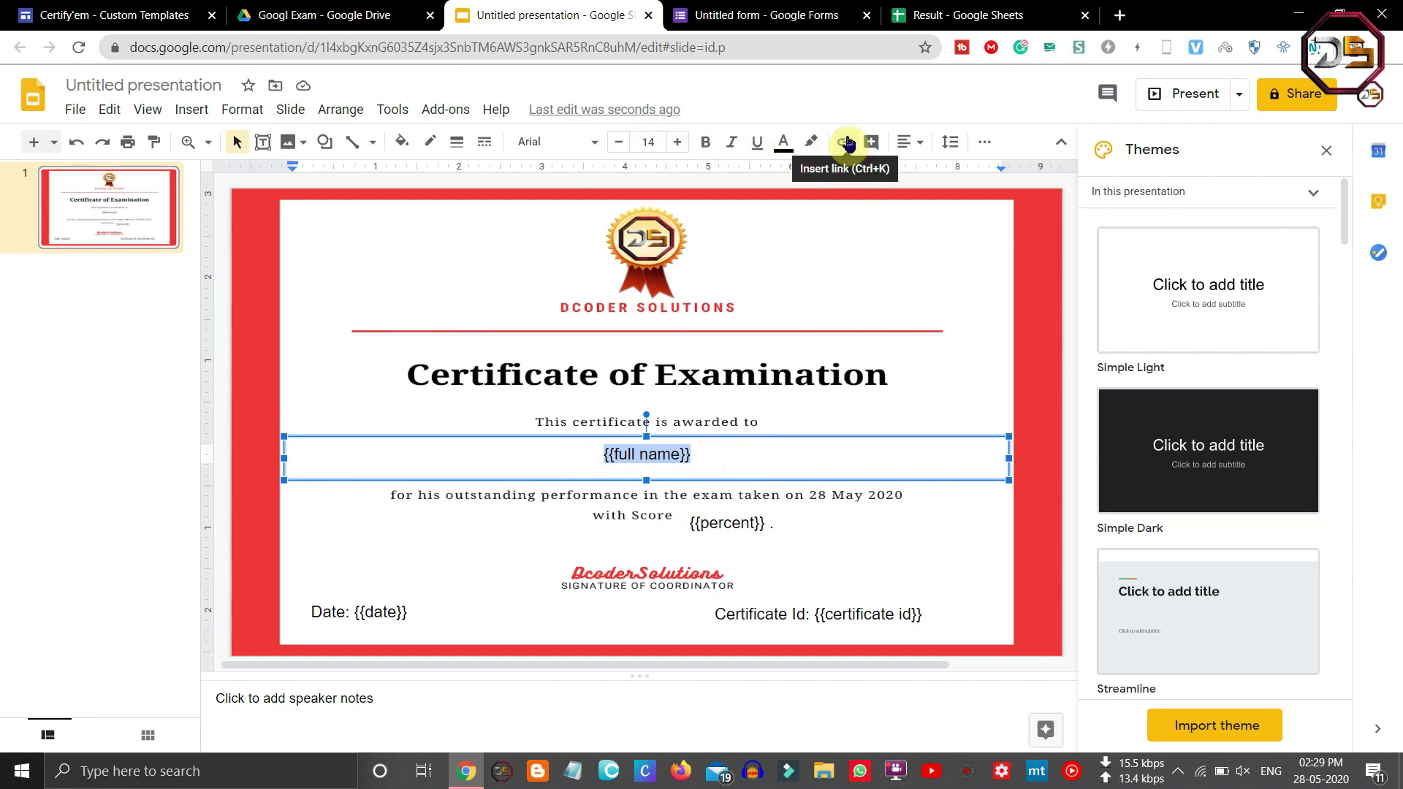
click(783, 142)
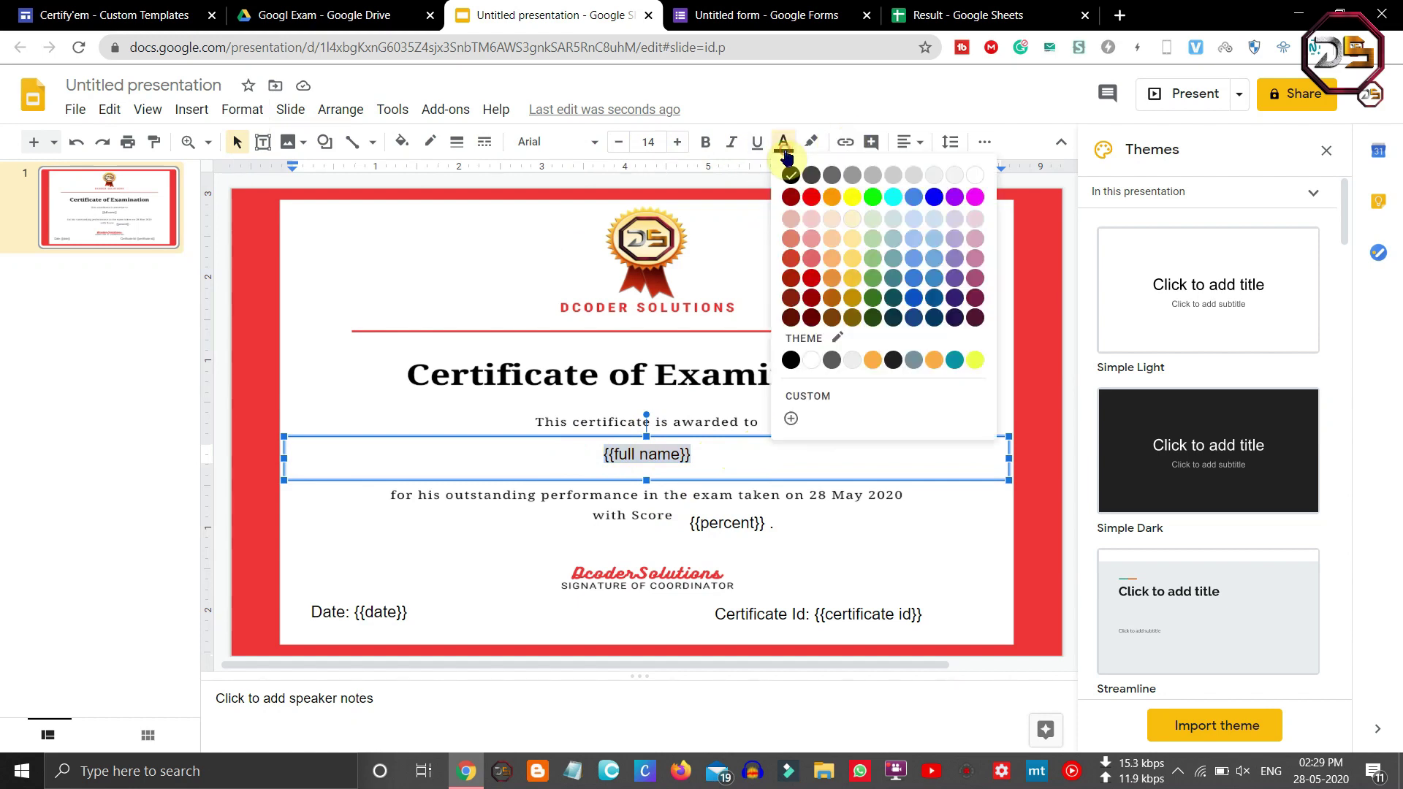
click(811, 278)
click(574, 147)
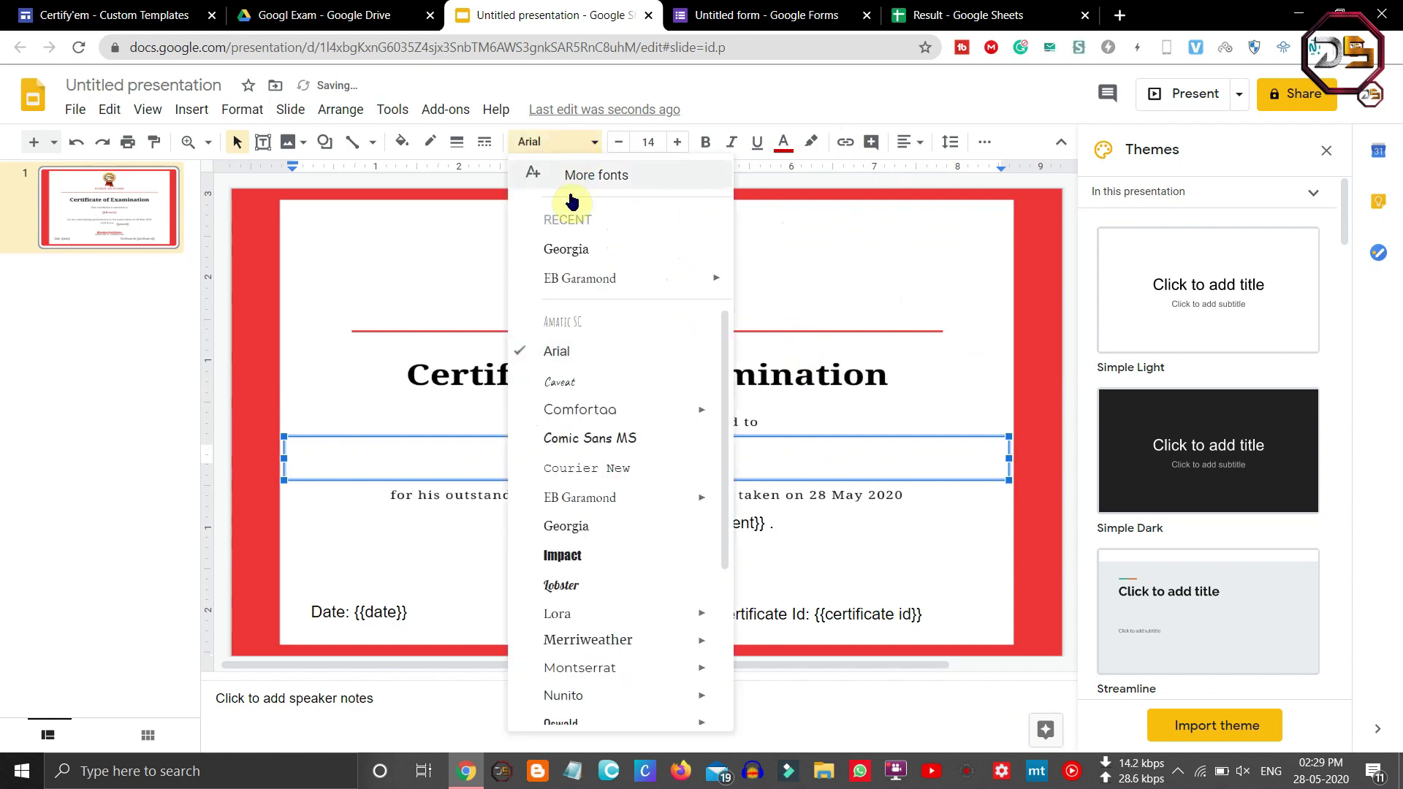
click(574, 250)
click(768, 521)
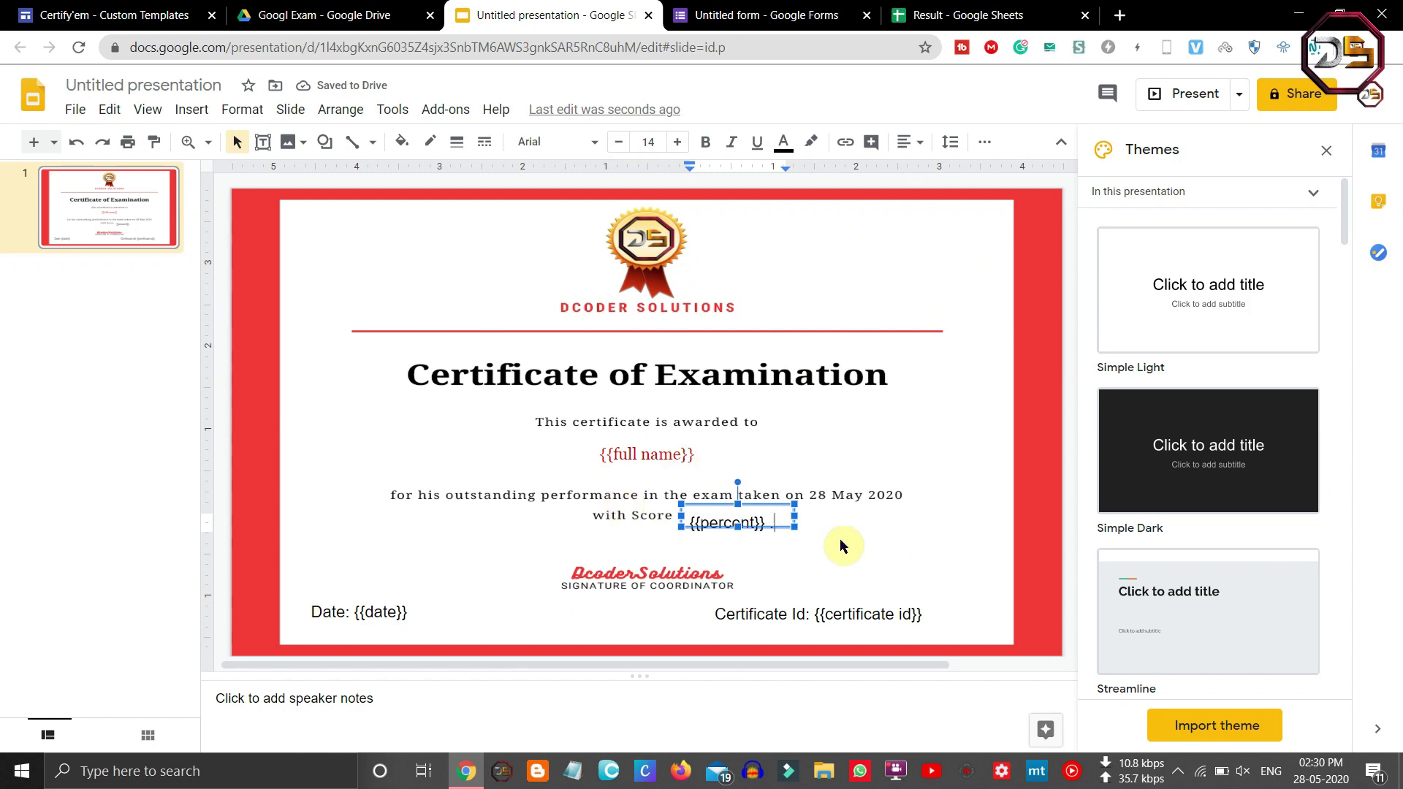
click(818, 553)
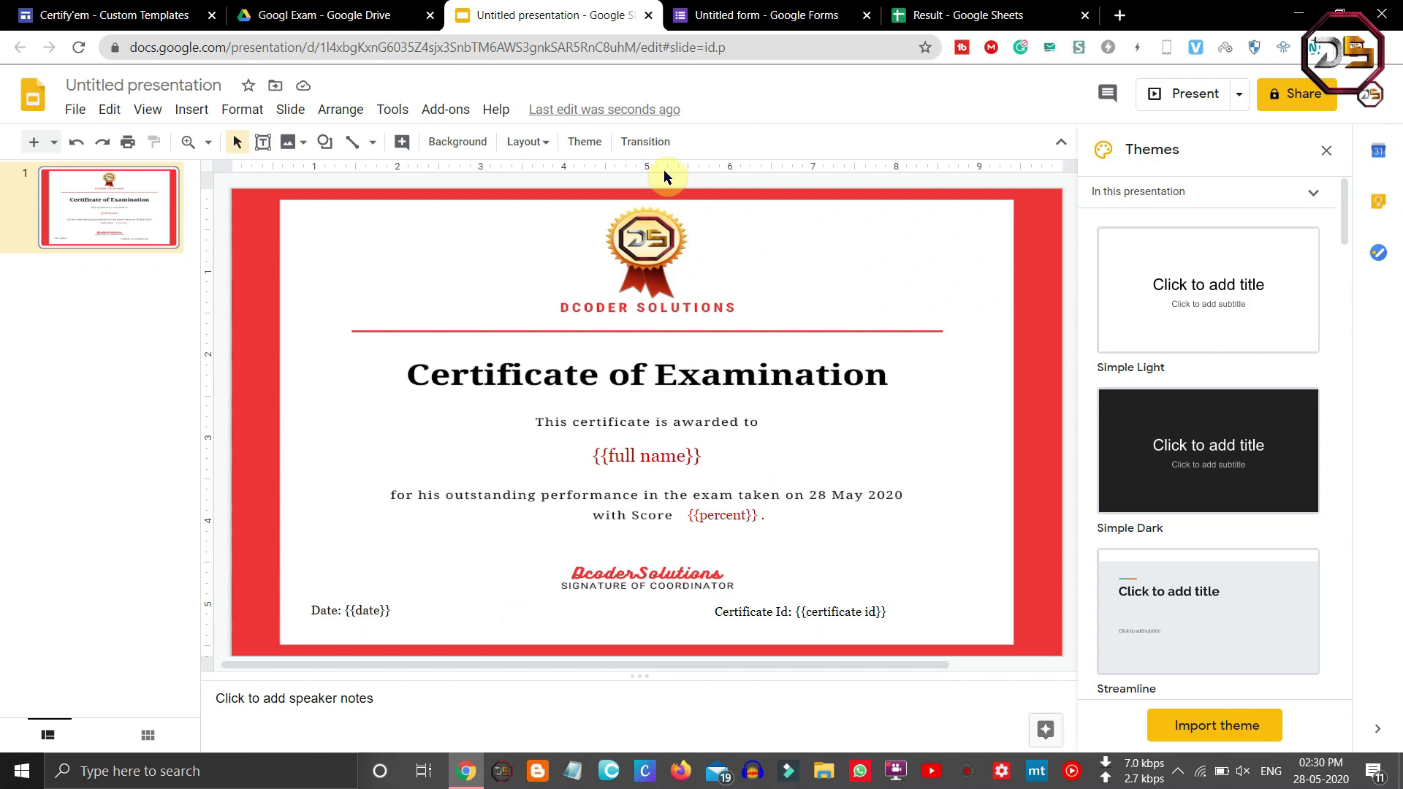
- Switch to the form and save "Untitled presentation" as Certify'em's own certificate template
click(723, 9)
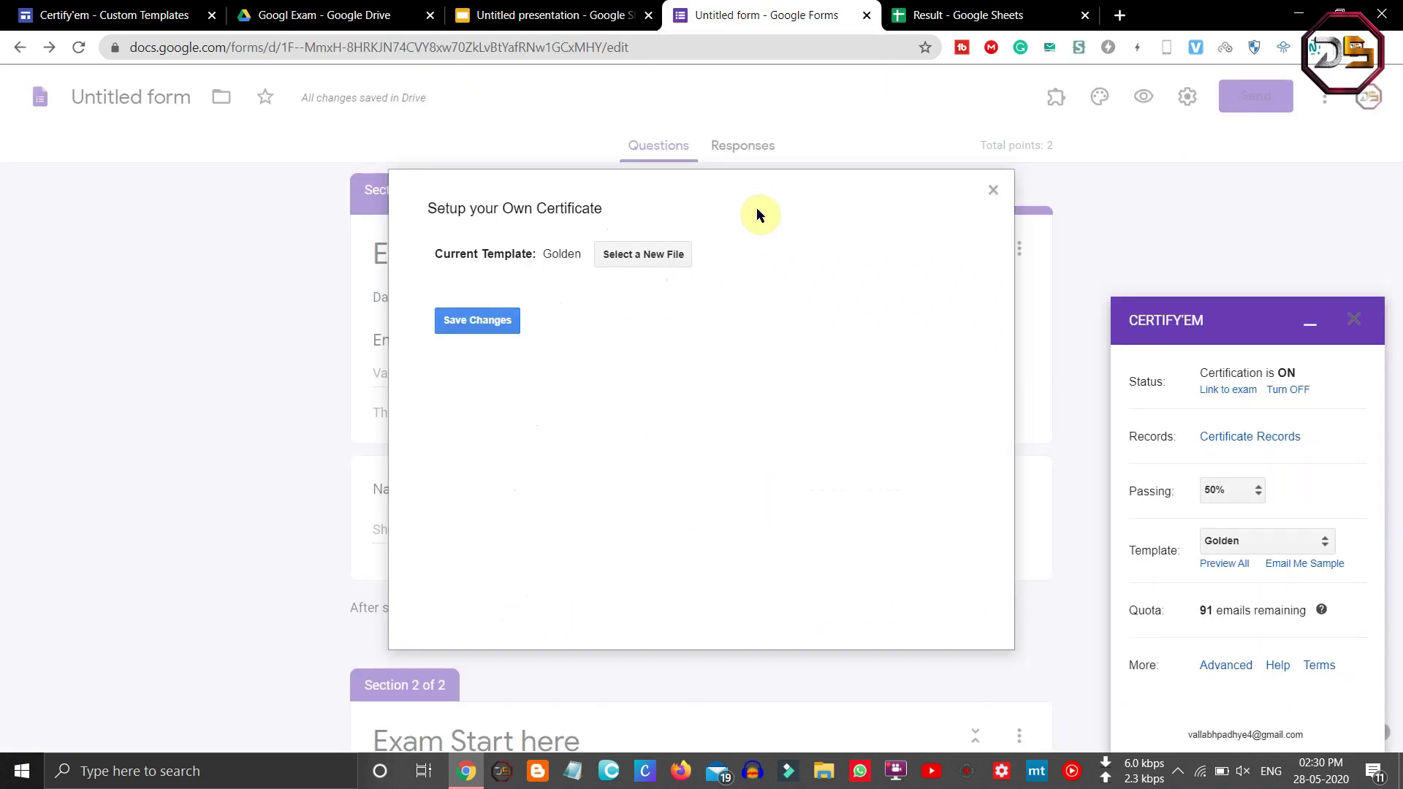
click(666, 260)
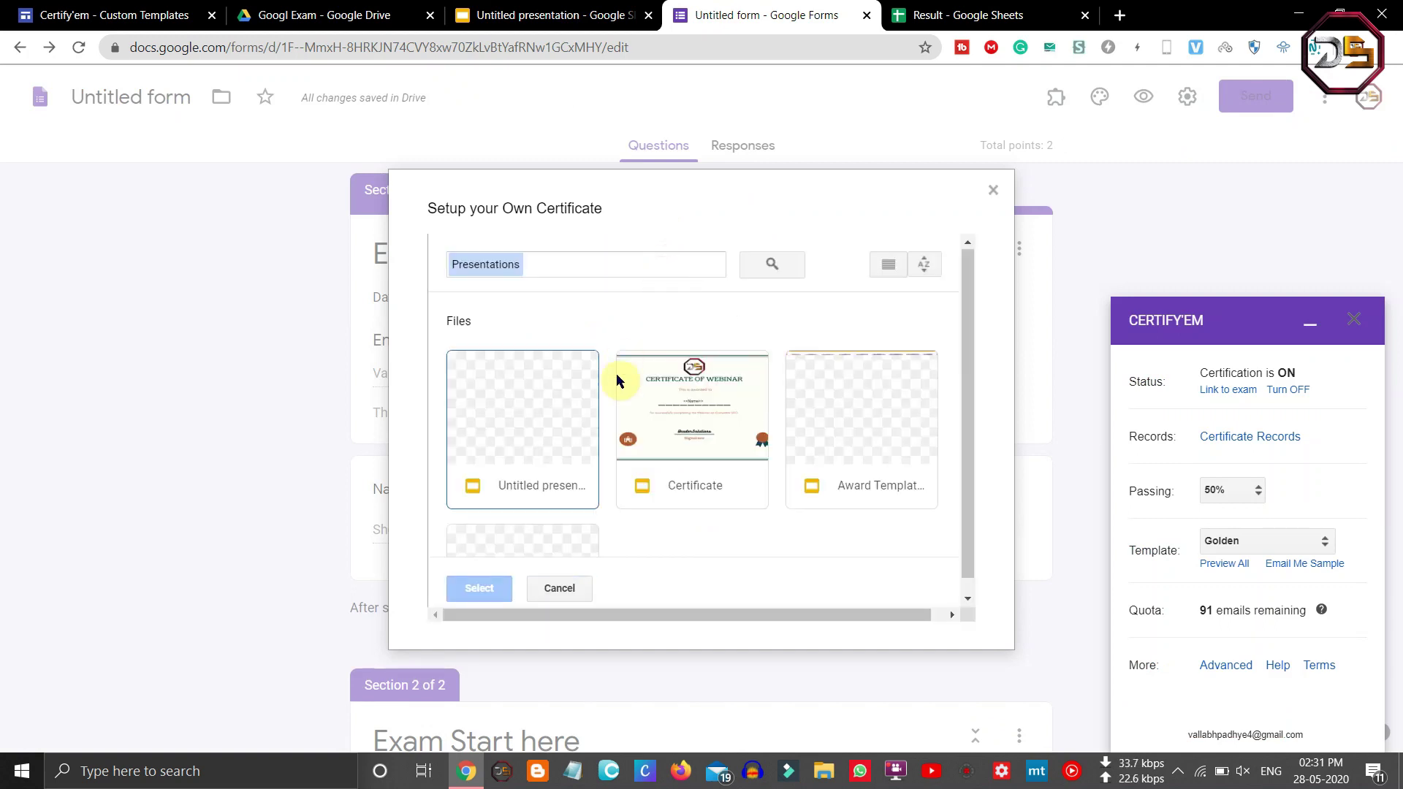
click(568, 451)
click(778, 333)
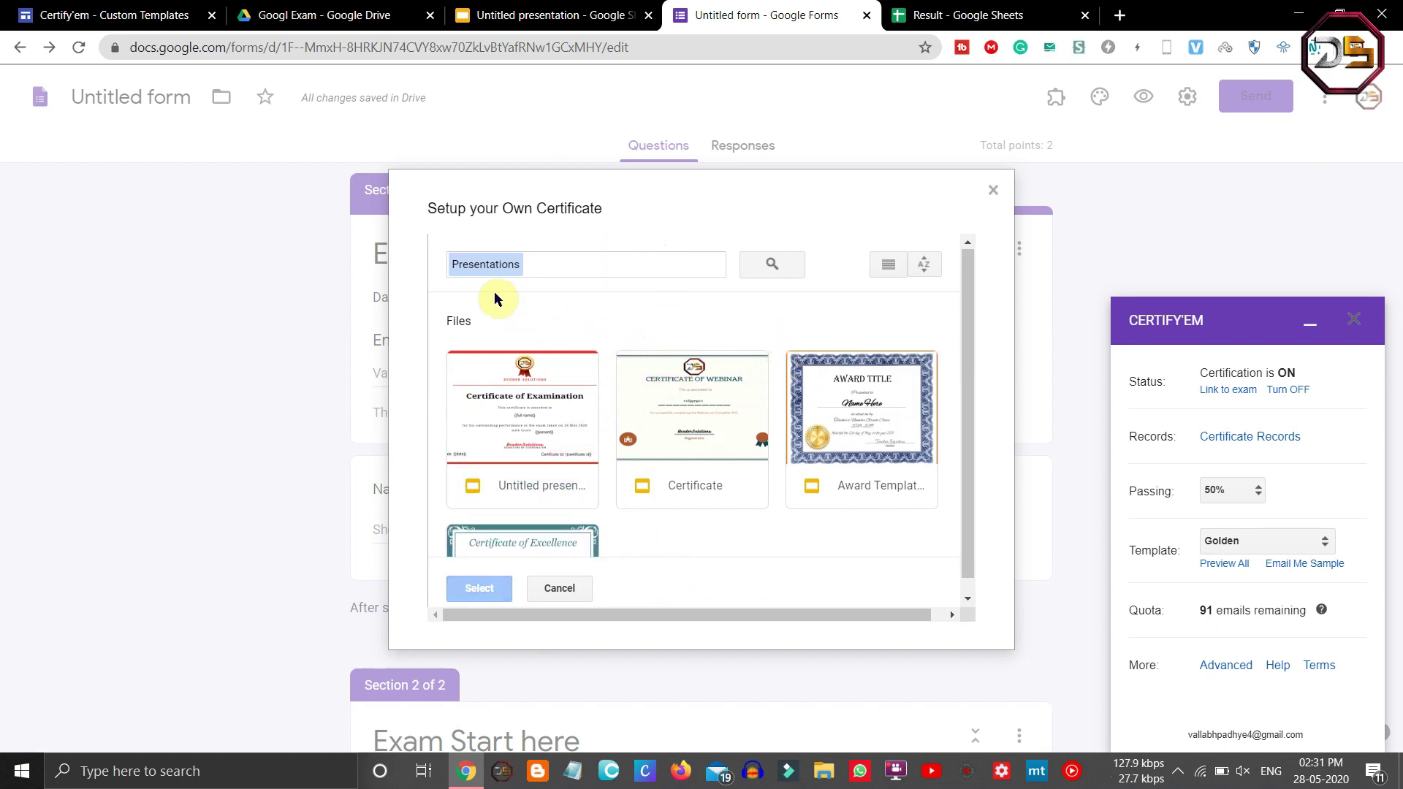
click(549, 458)
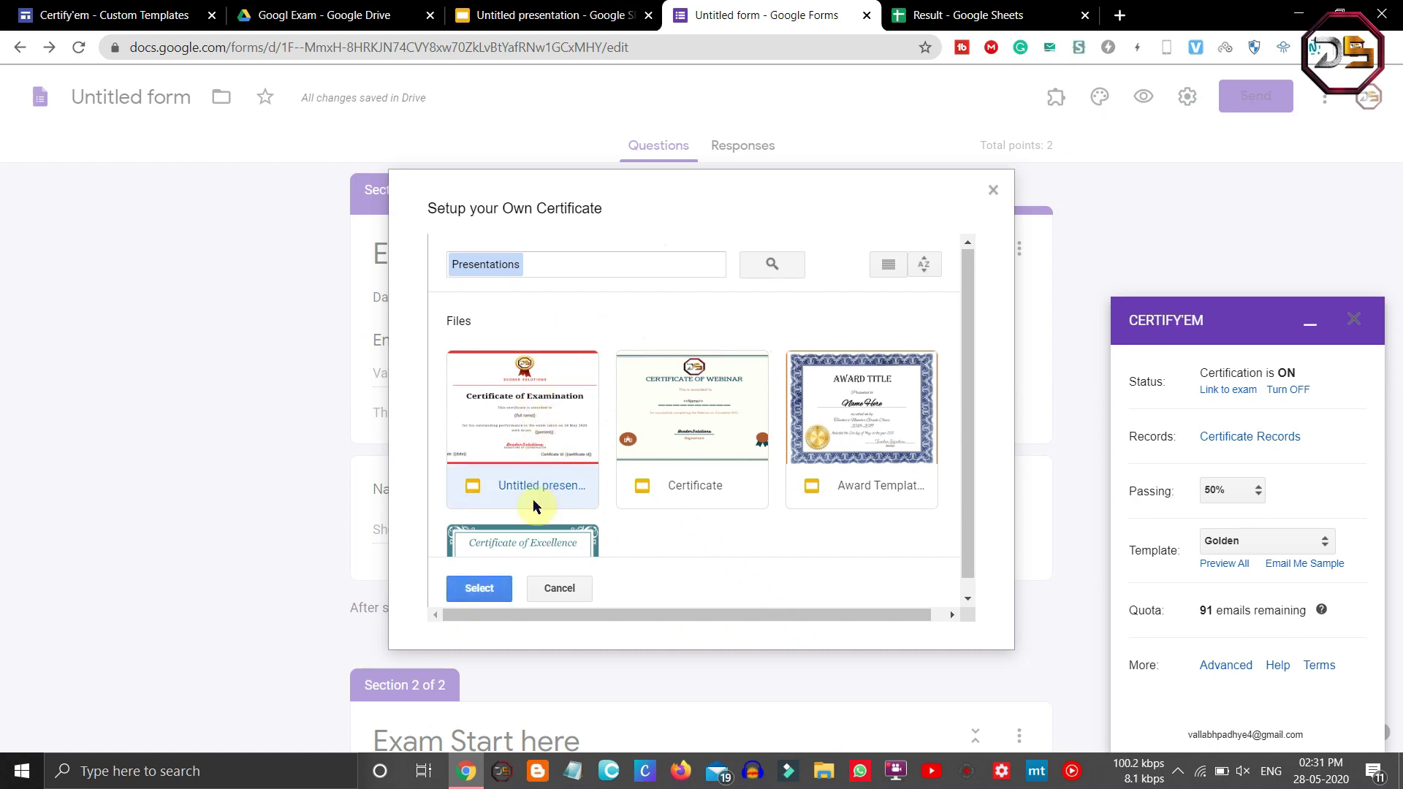
click(499, 589)
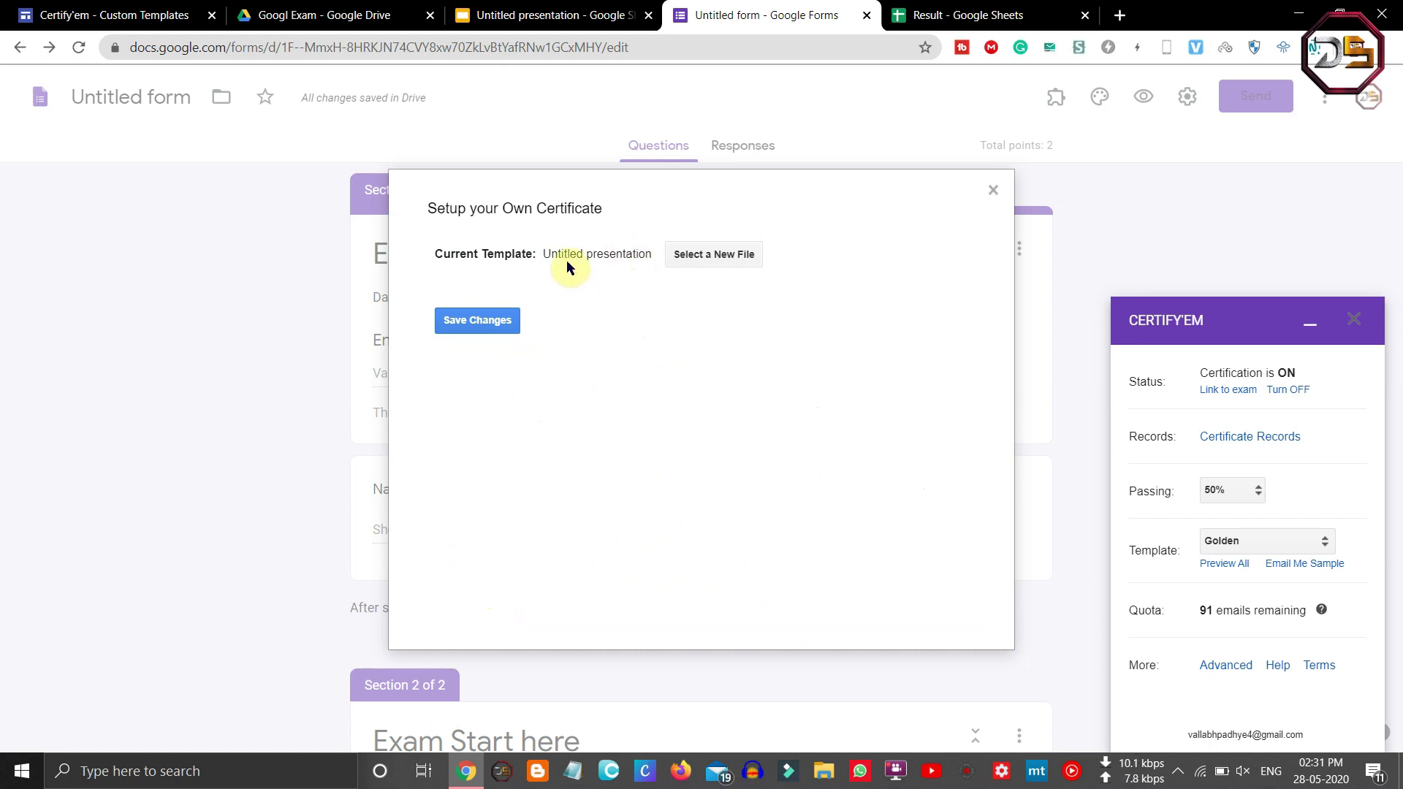
click(510, 323)
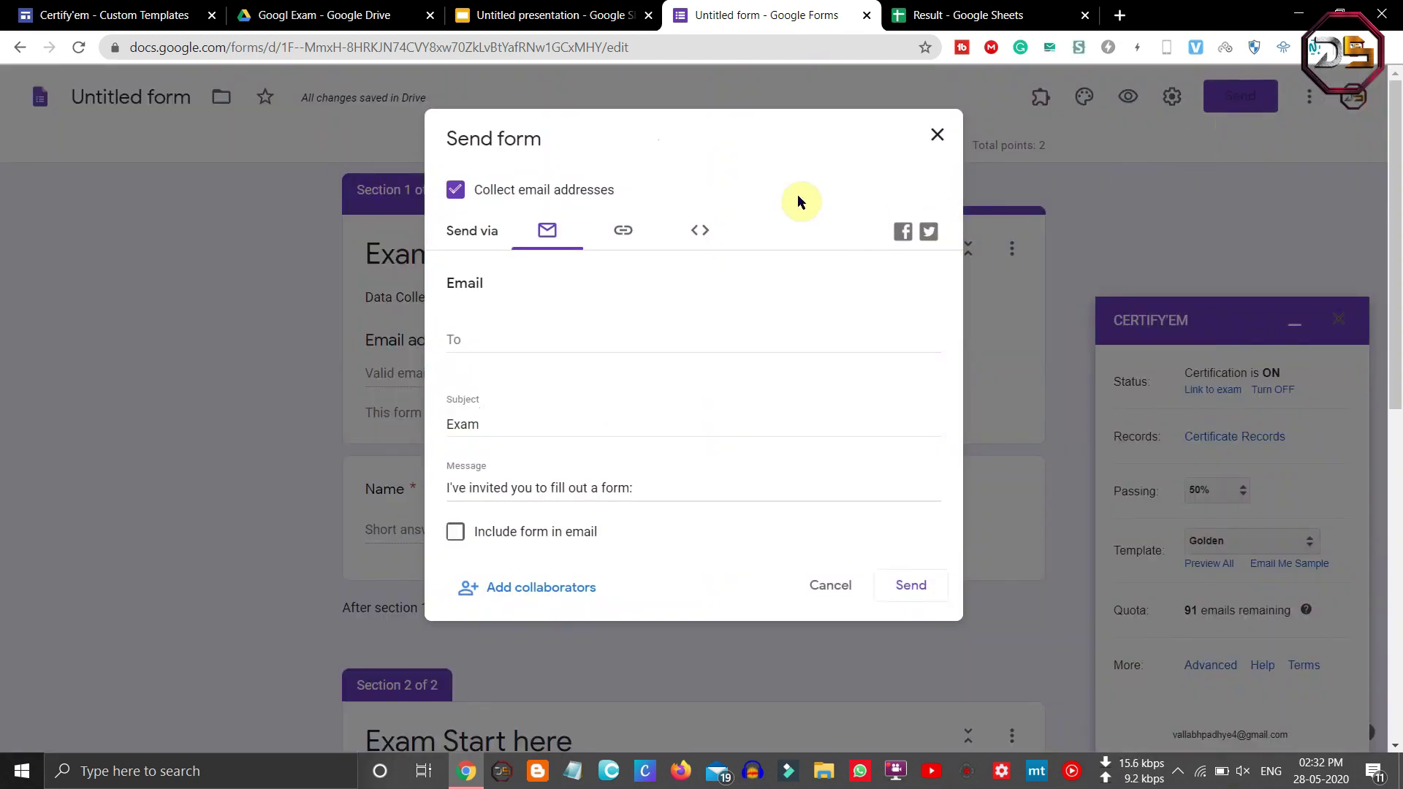
- Copy the form's shortened share link and open it in a new browser tab
click(627, 230)
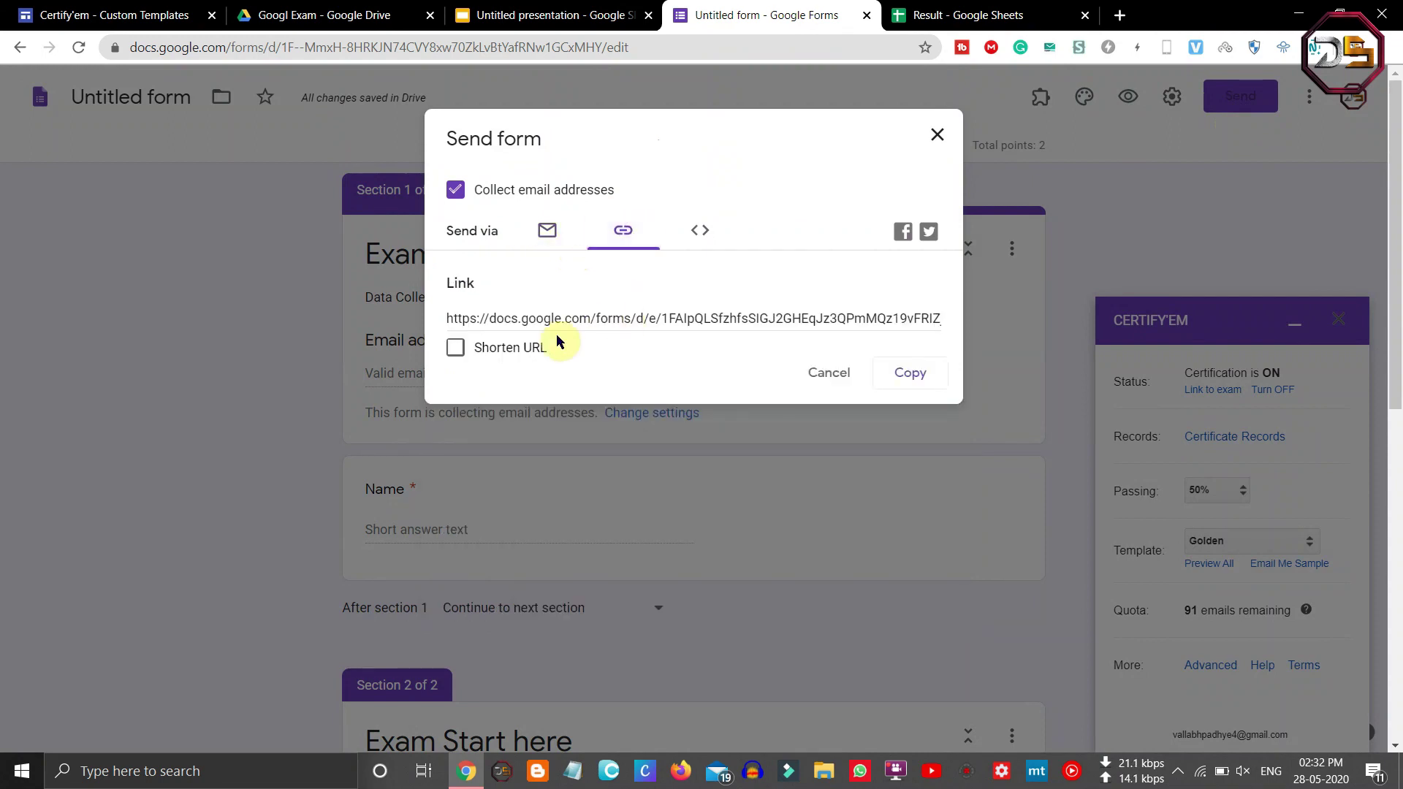
click(455, 348)
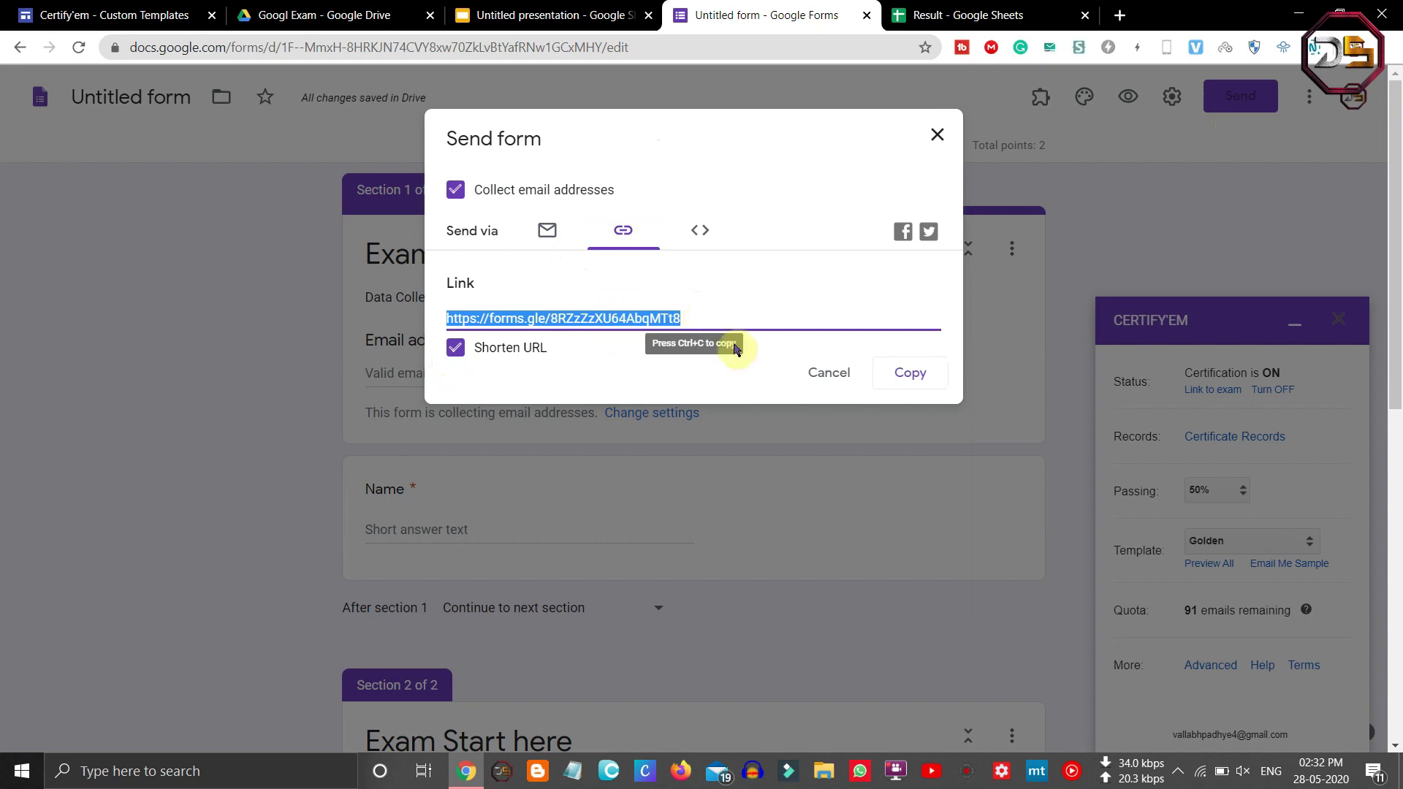
click(905, 376)
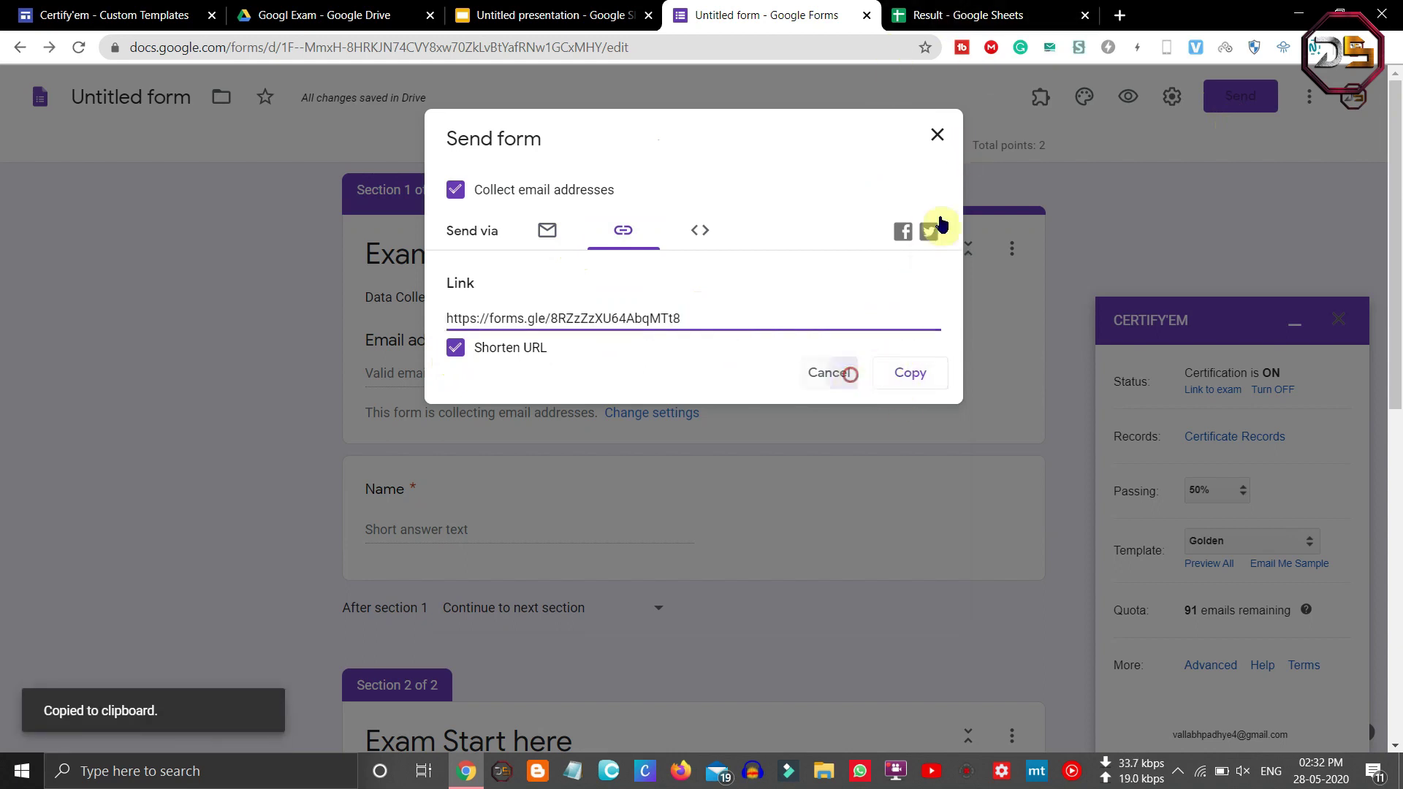
click(833, 373)
click(1119, 15)
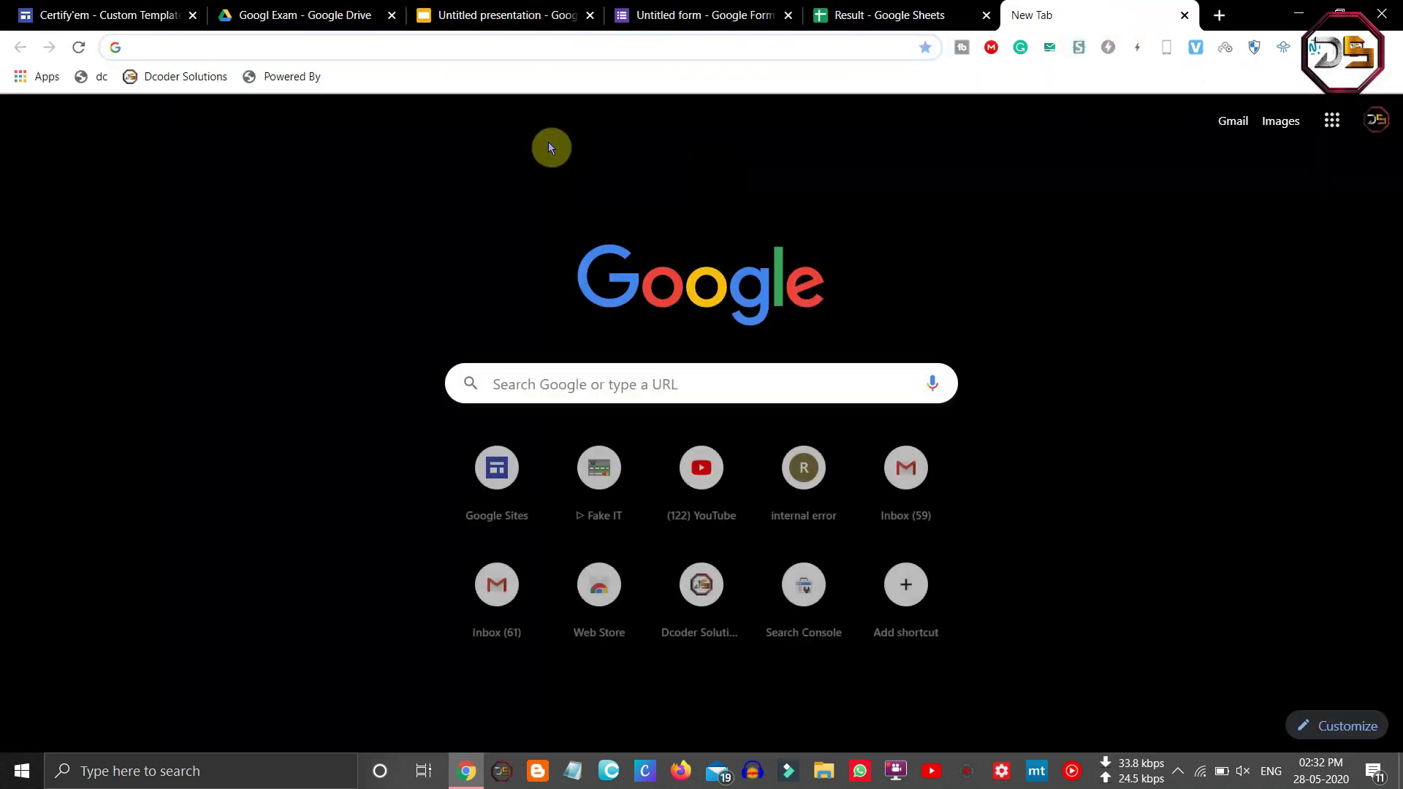
key(ctrl+v)
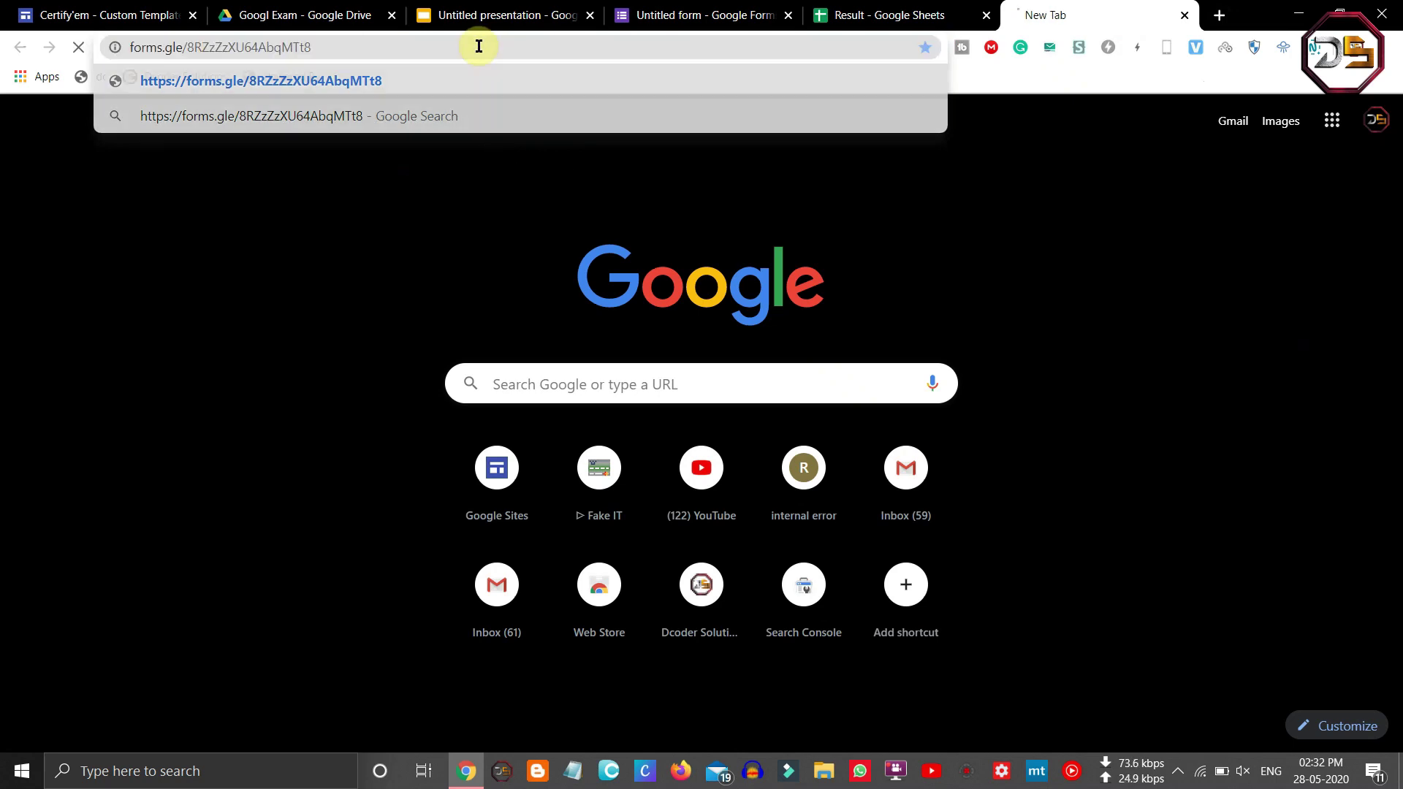
key(Return)
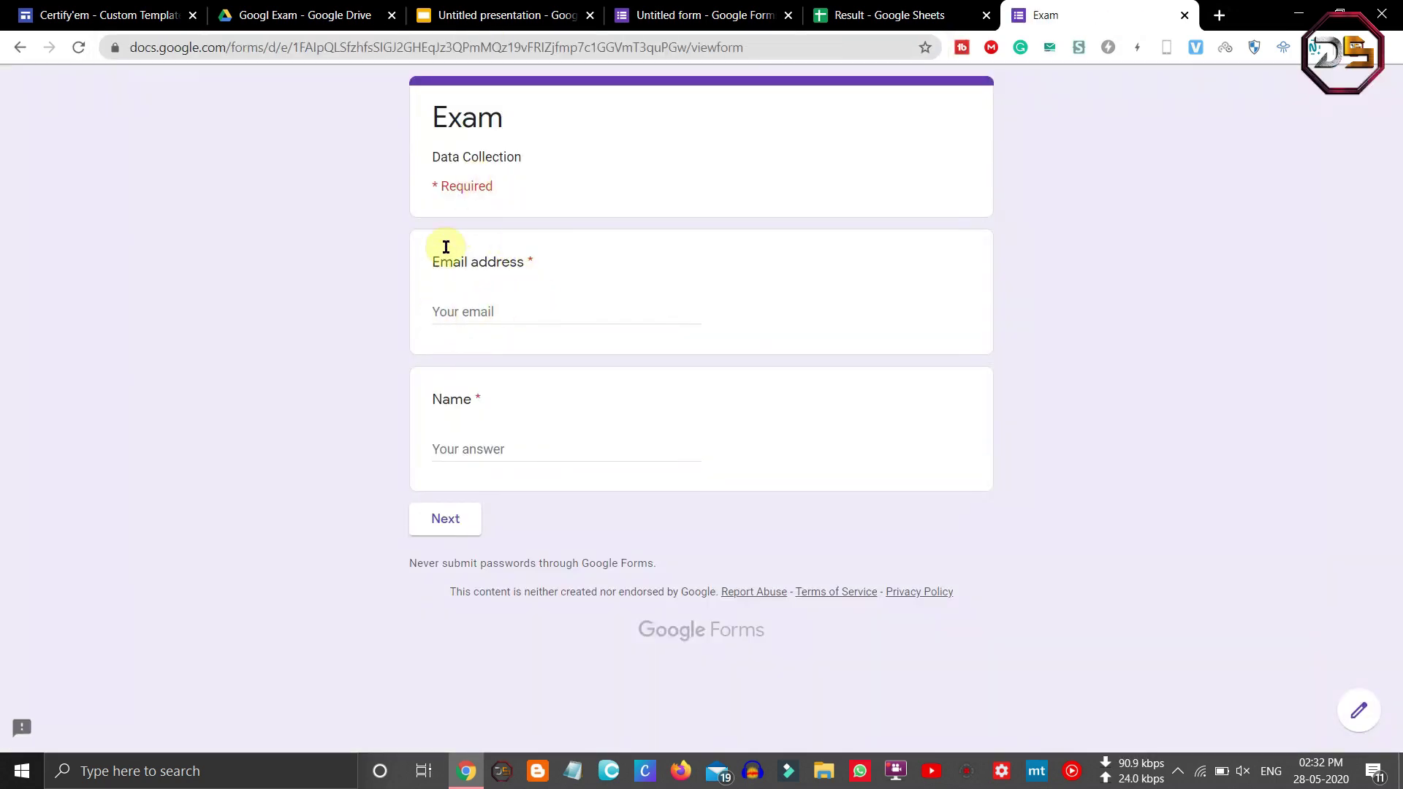
- Submit a test response with the respondent's email, the name "Dcoder Solutions", and the answers "YouTube Channel" and "OOP"
click(451, 312)
click(485, 438)
text(Dcoder Solutions)
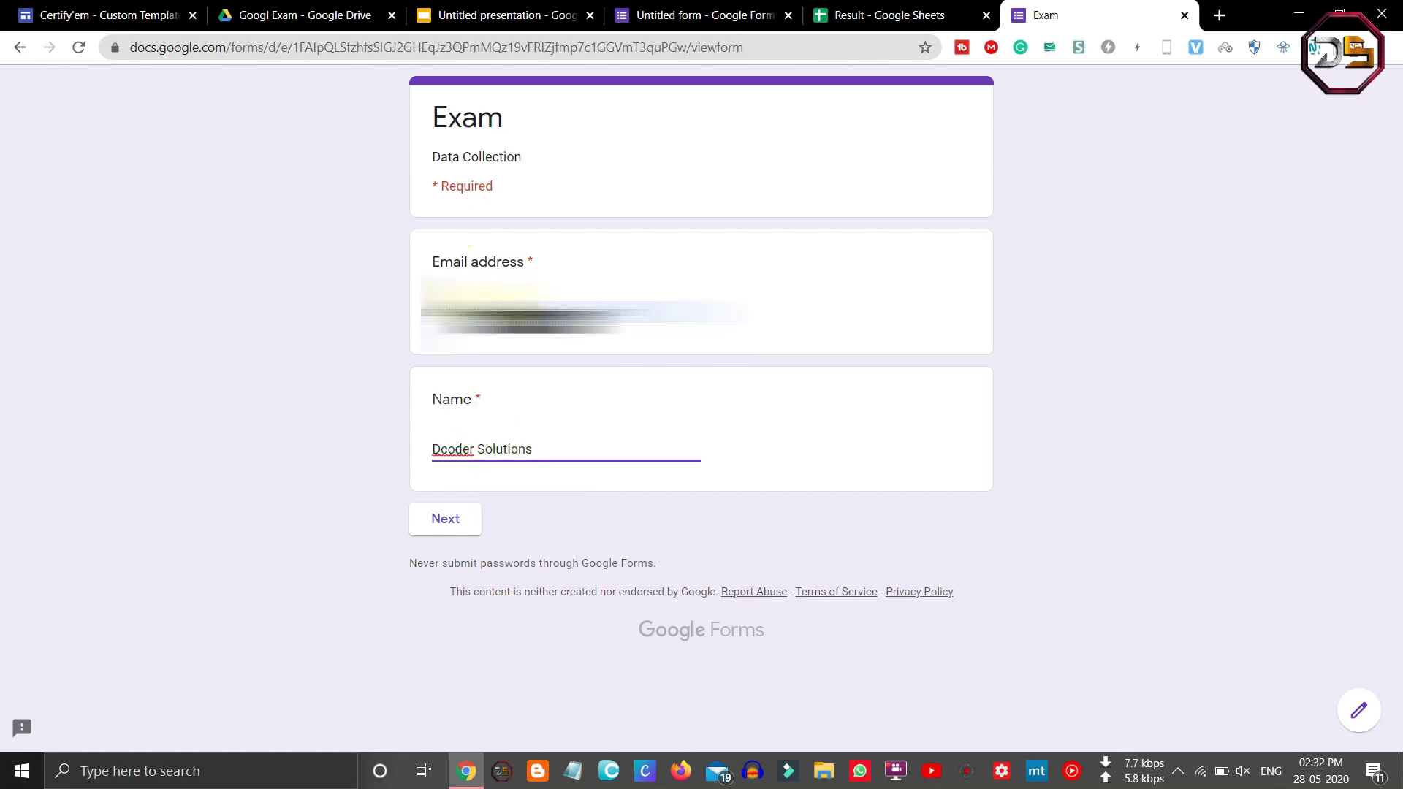
click(458, 525)
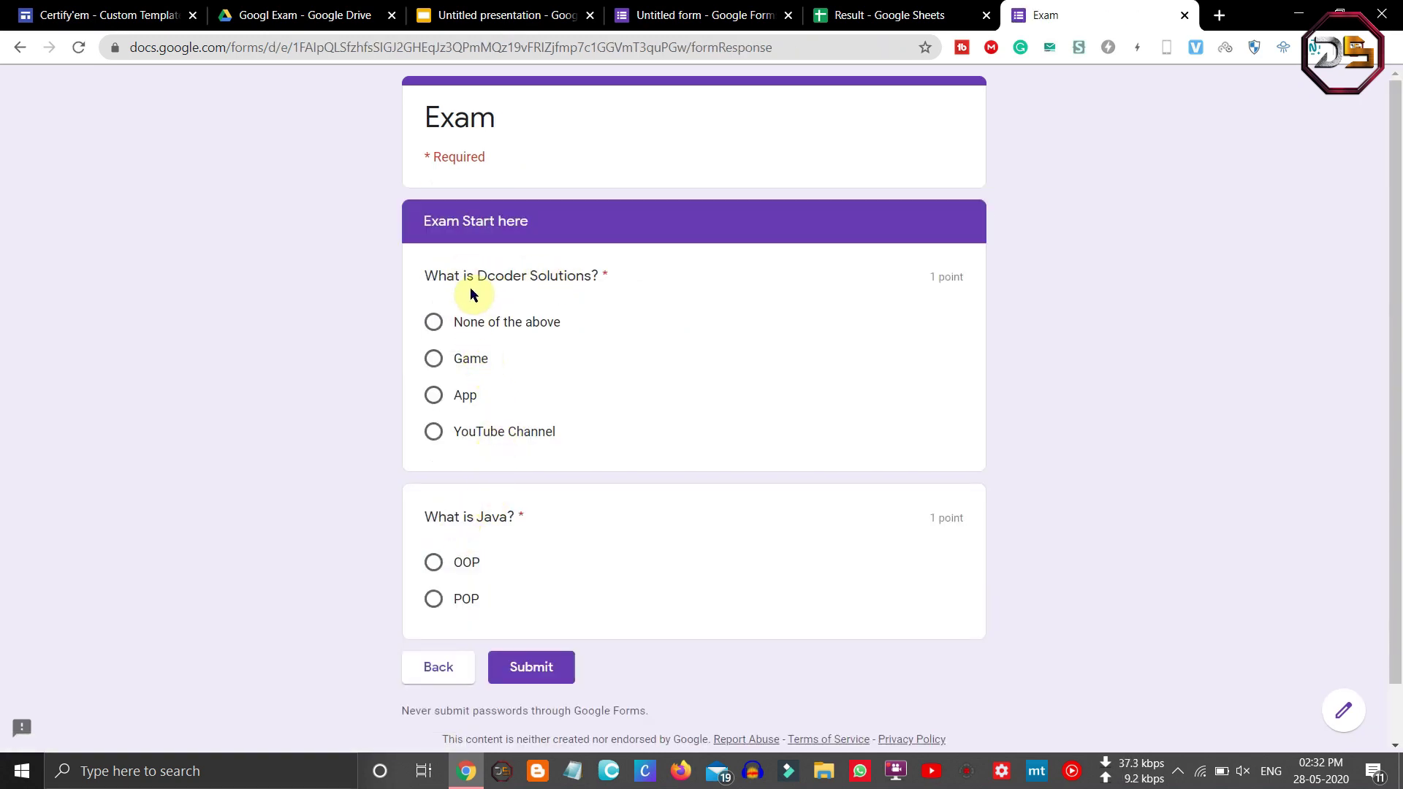
click(461, 435)
click(531, 668)
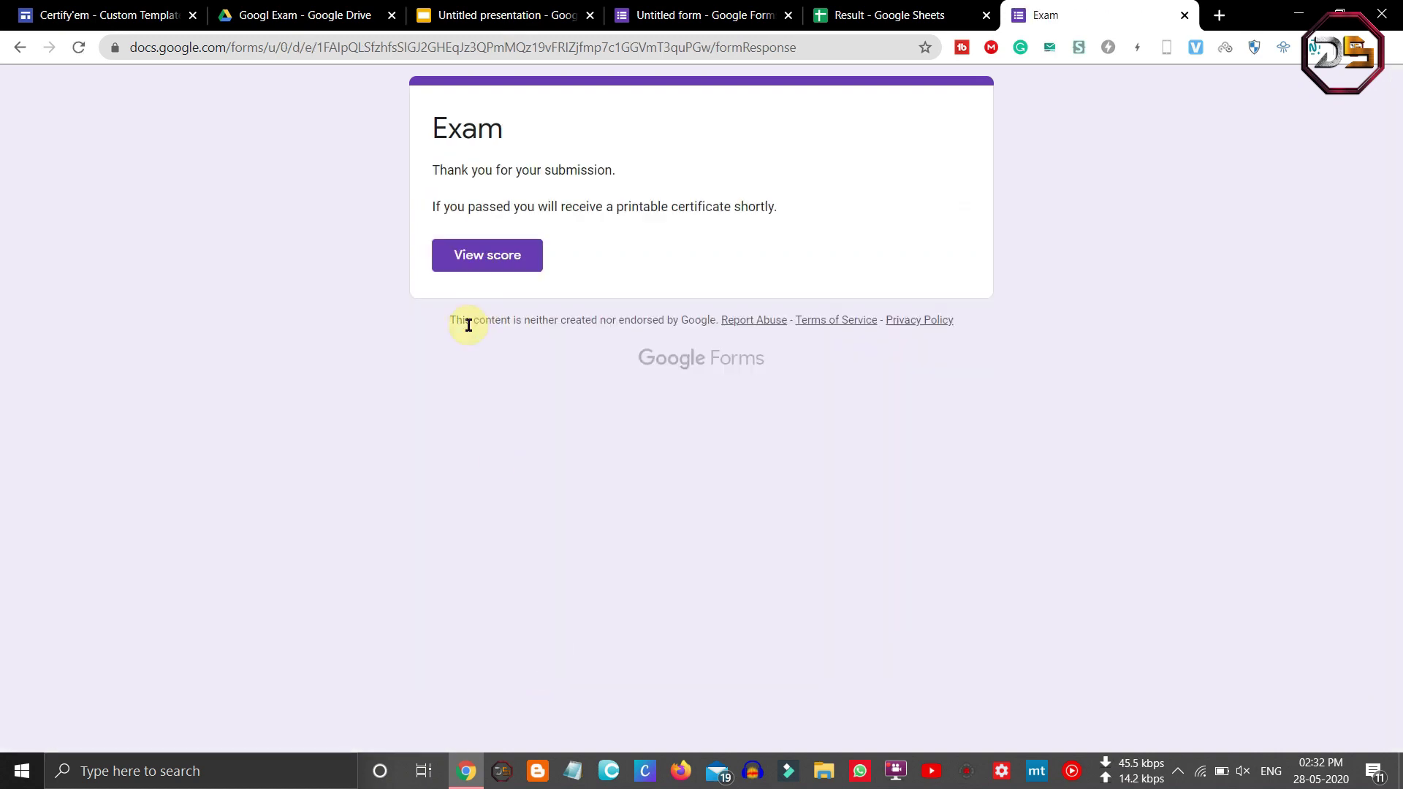
- View the score of the submitted exam and review the marking of each answer
click(465, 256)
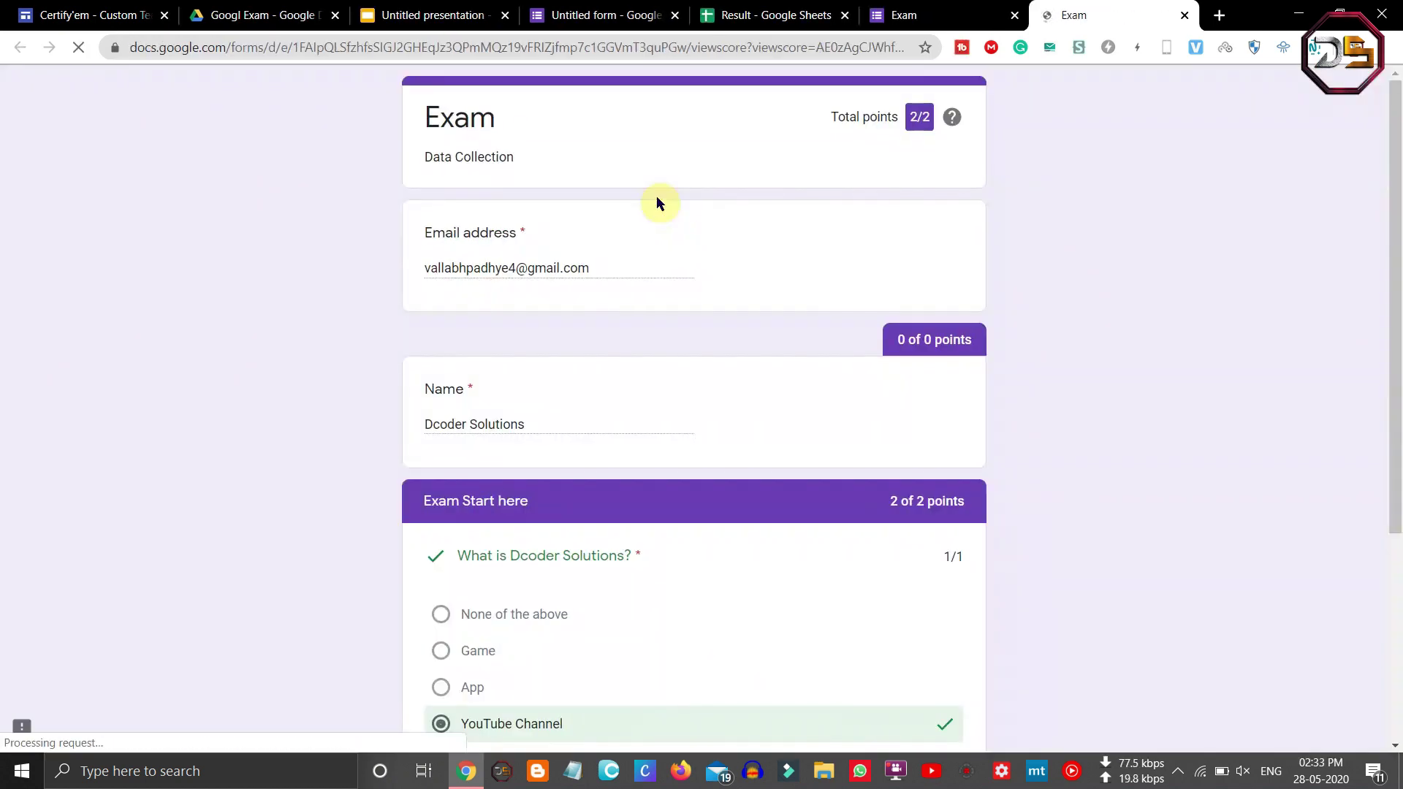
scroll(491, 297, down, 1)
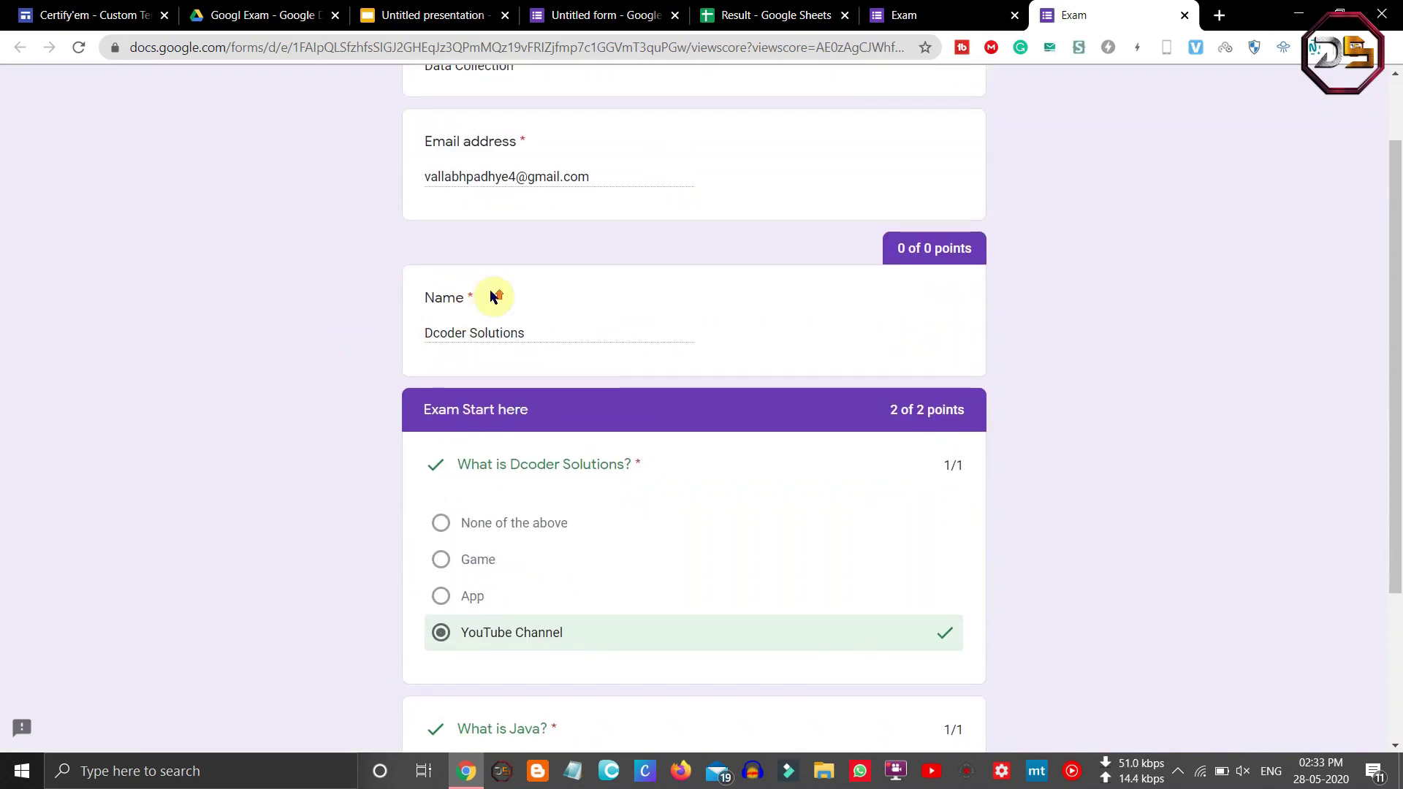
scroll(491, 297, up, 1)
scroll(621, 413, down, 4)
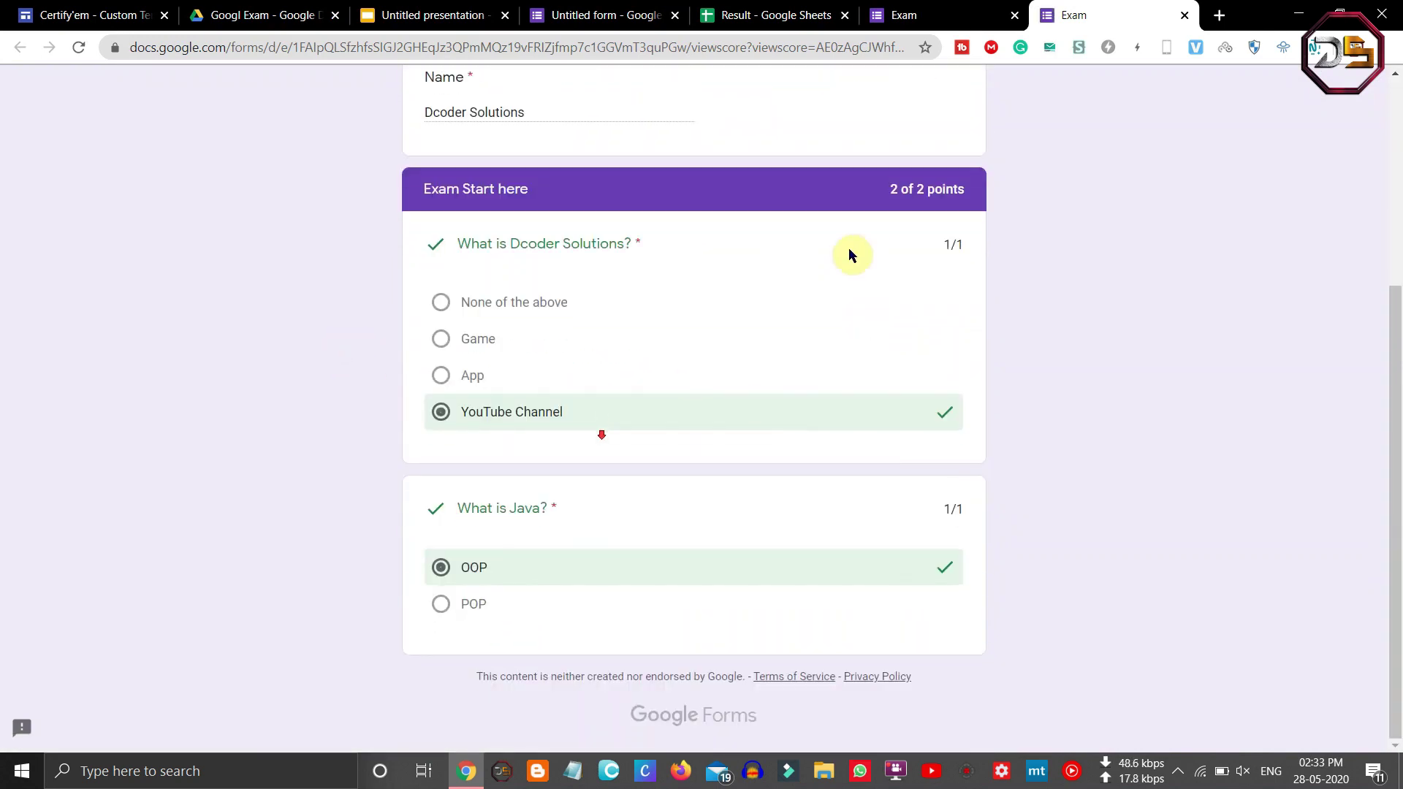
scroll(1140, 408, up, 4)
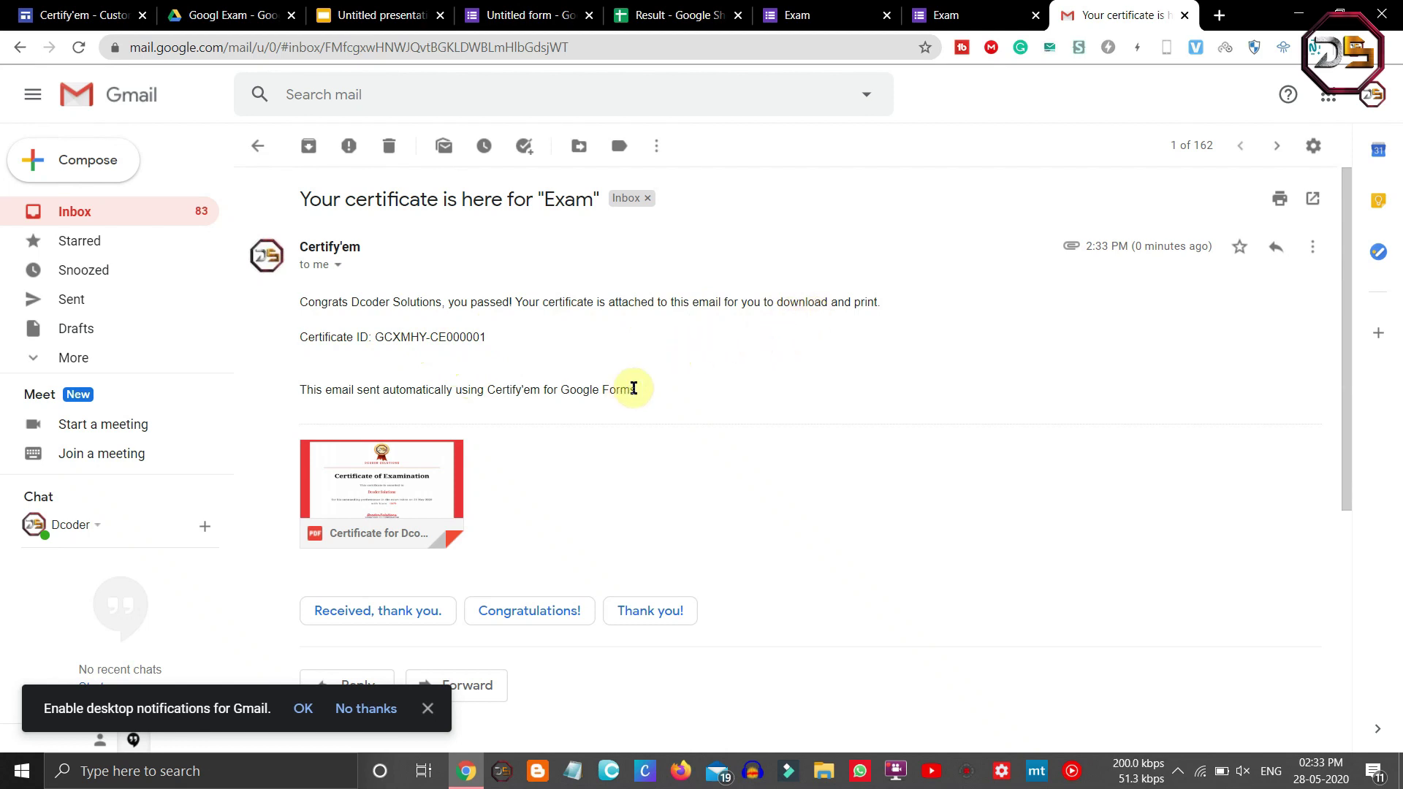
- Open the certificate PDF attached to the Certify'em email in Gmail
click(422, 495)
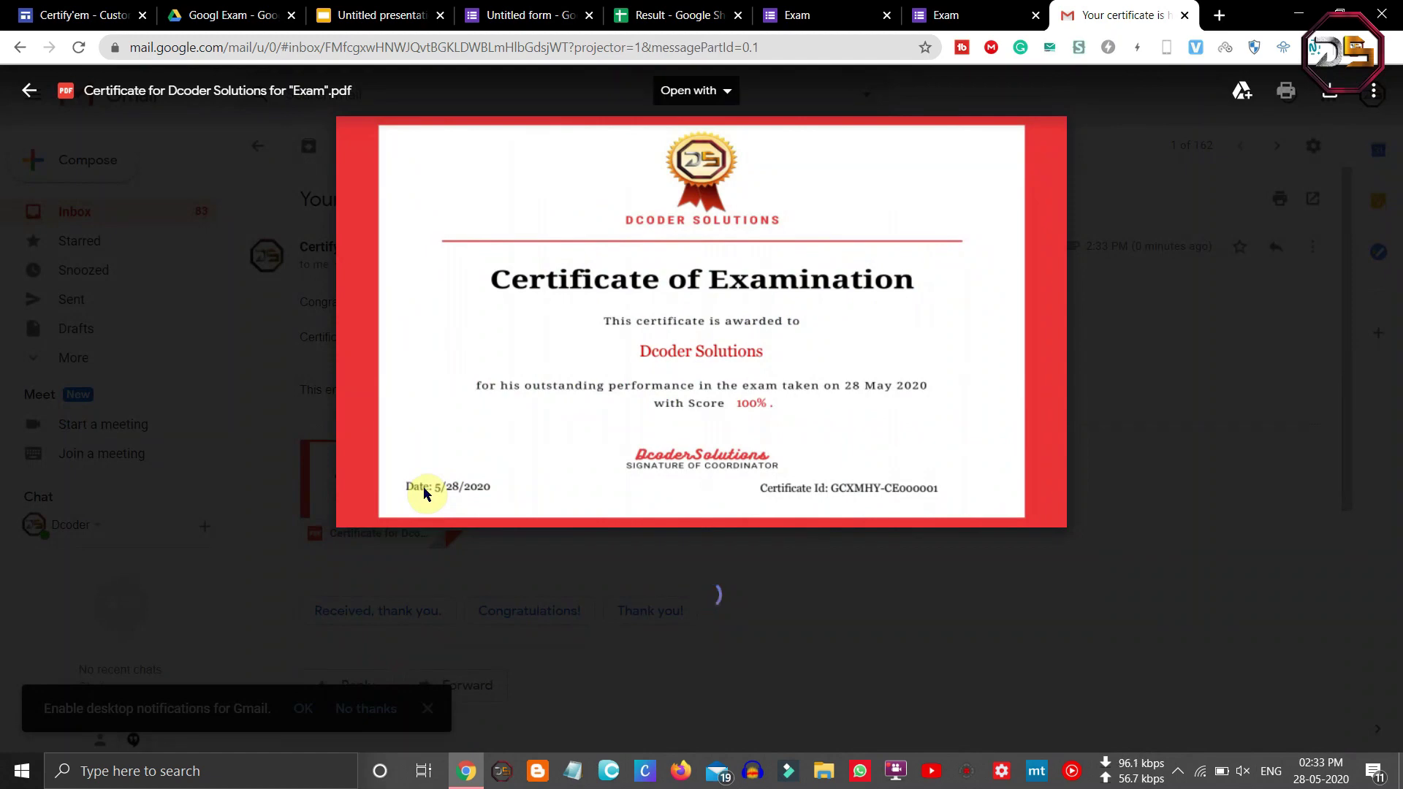